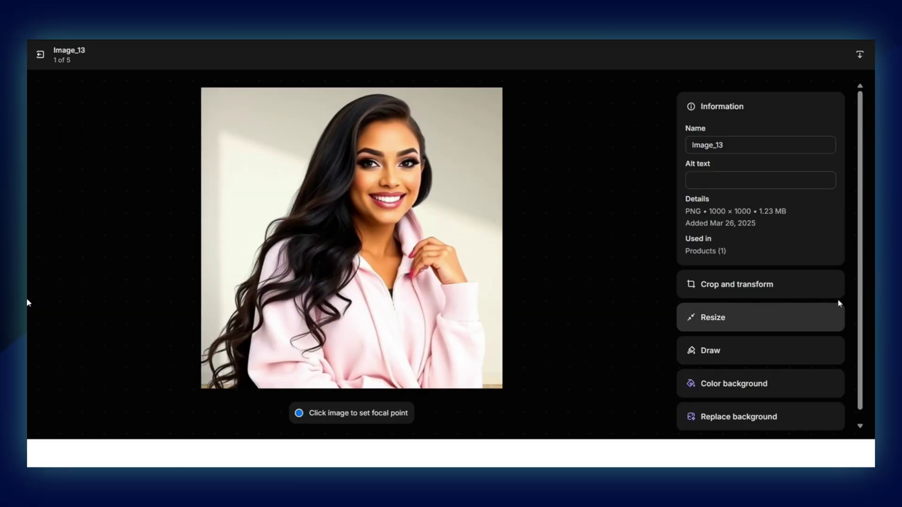
# Step: Color the photo's background white and open the options for replacing the background
pyautogui.moveTo(862, 274); pyautogui.dragTo(640, 126)
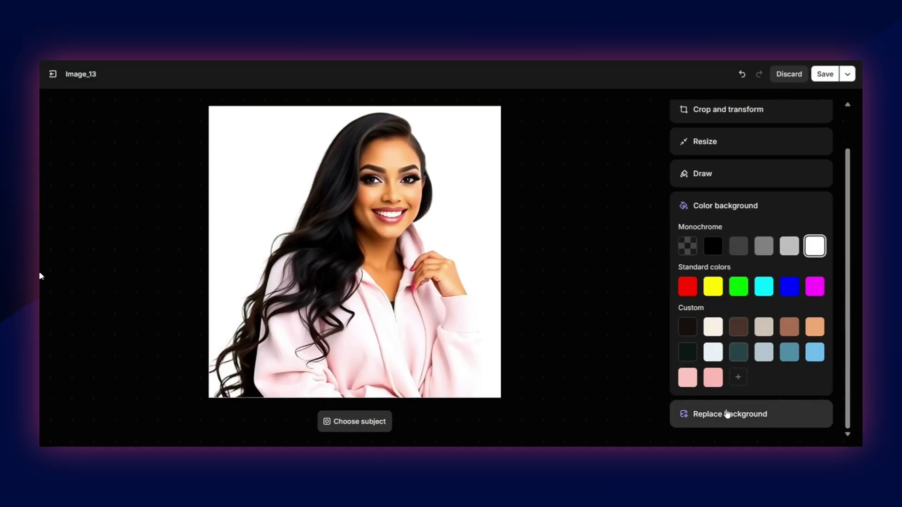
pyautogui.click(725, 413)
pyautogui.click(683, 310)
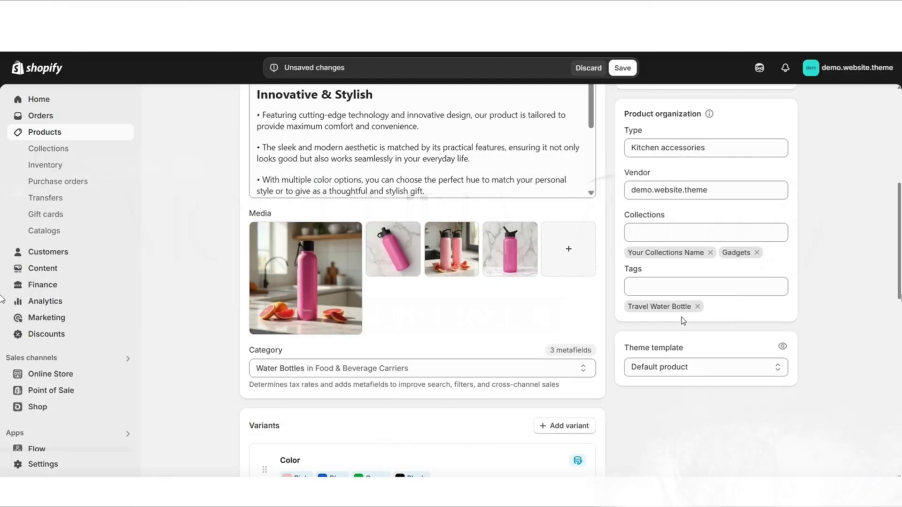
# Step: Add Sports, Gym, Colorful, Pink, Blue and Green Water Bottle, Hydration Bottle and the remaining bottle tags to the product and save it
pyautogui.click(671, 287)
pyautogui.write('Sports Water Bottle')
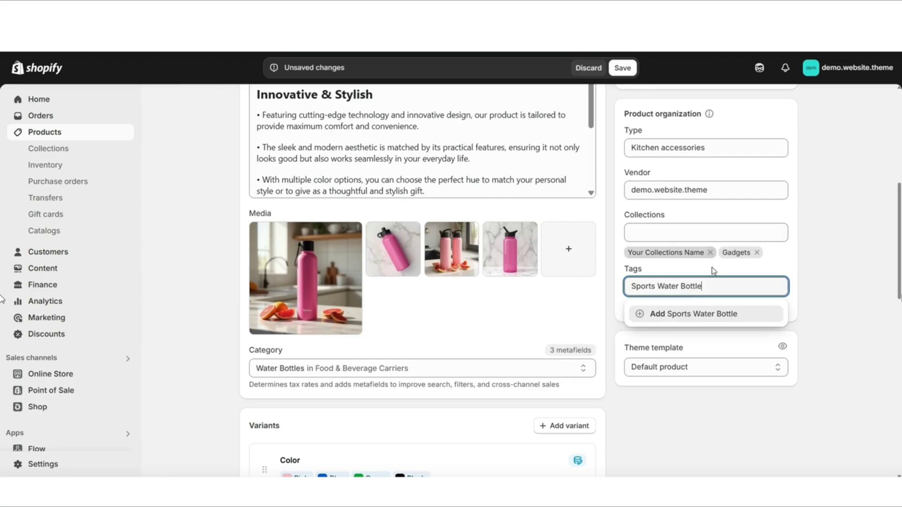
pyautogui.click(716, 321)
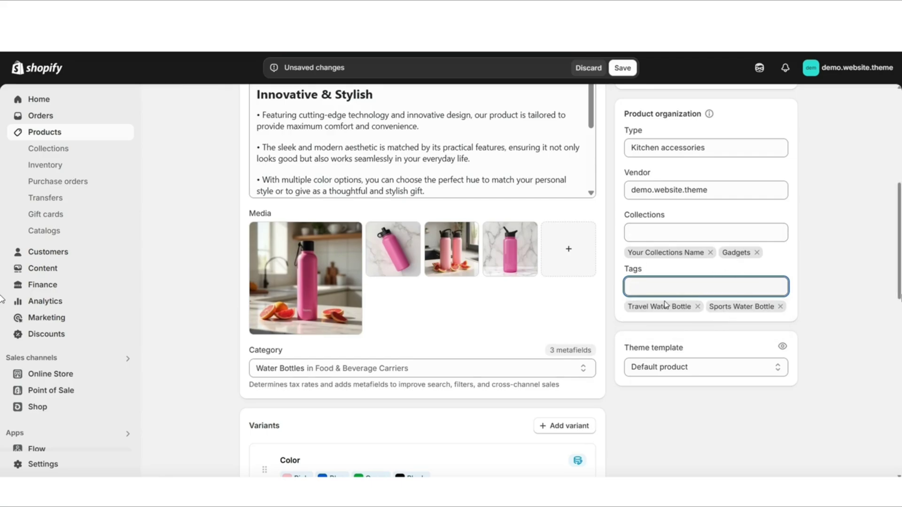
pyautogui.write('Gym Water Bottle, Hydration Bottle, Colorful Water Bottle, Pink Water Bottle, Blue Water Bottle, Green Water Bottle, Vacuum Sealed Bottle, Insulated Water Bottle, Stainless Steel Water Bottle, BPA-Free Water Bottle')
pyautogui.click(859, 317)
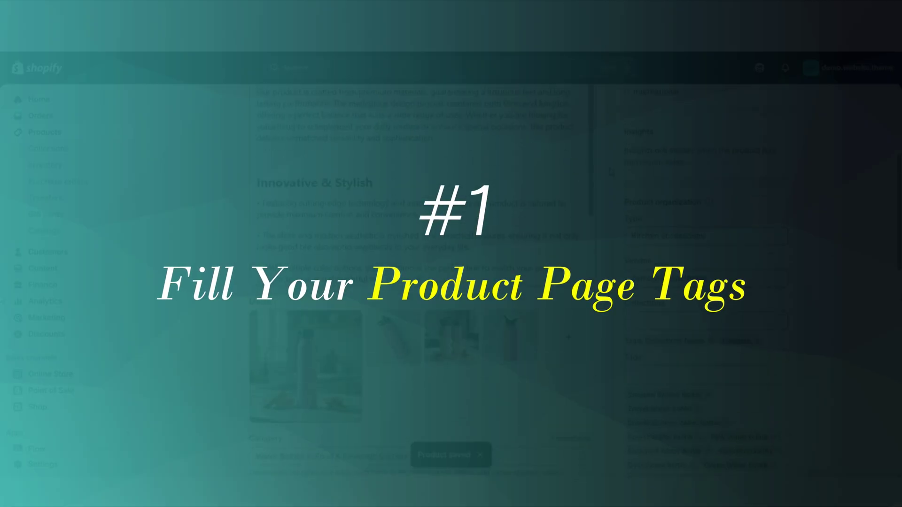
pyautogui.scroll(5, 610, 172)
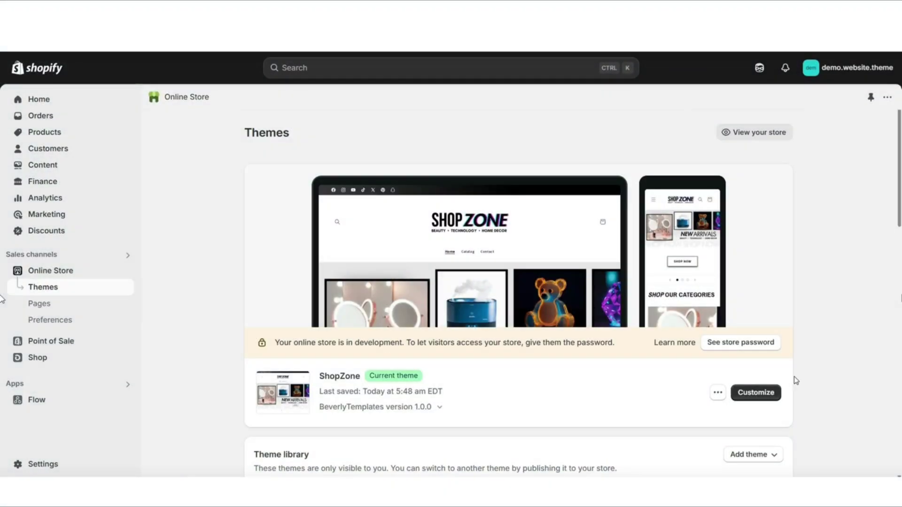
# Step: Open the ShopZone theme for customizing, search the store preview for "pink water" and open the insulated water bottle
pyautogui.click(756, 393)
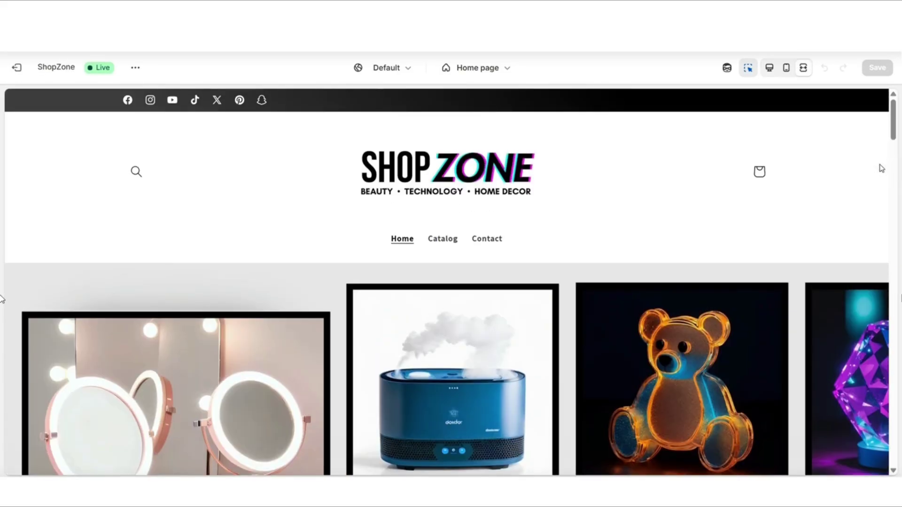
pyautogui.click(136, 172)
pyautogui.write('pink water')
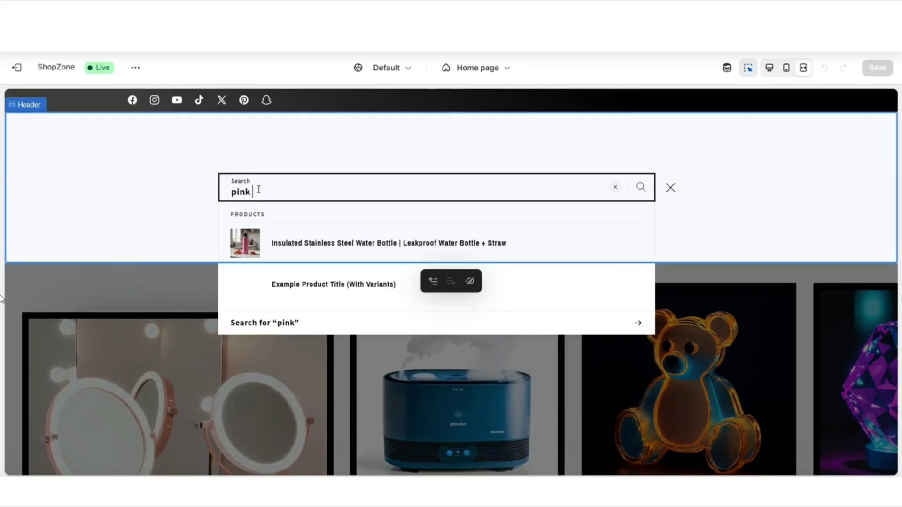
pyautogui.click(317, 240)
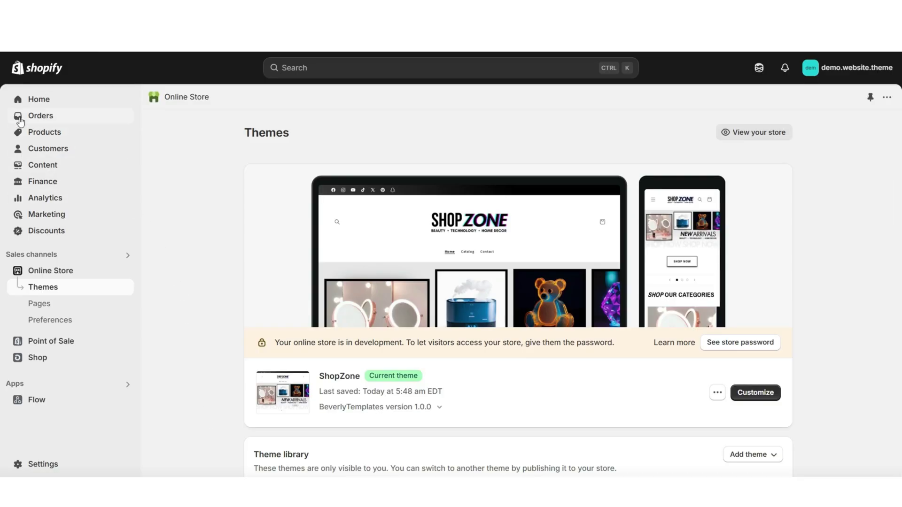
# Step: Open the Insulated Stainless Steel Water Bottle product for editing and go to its Tags field
pyautogui.click(62, 133)
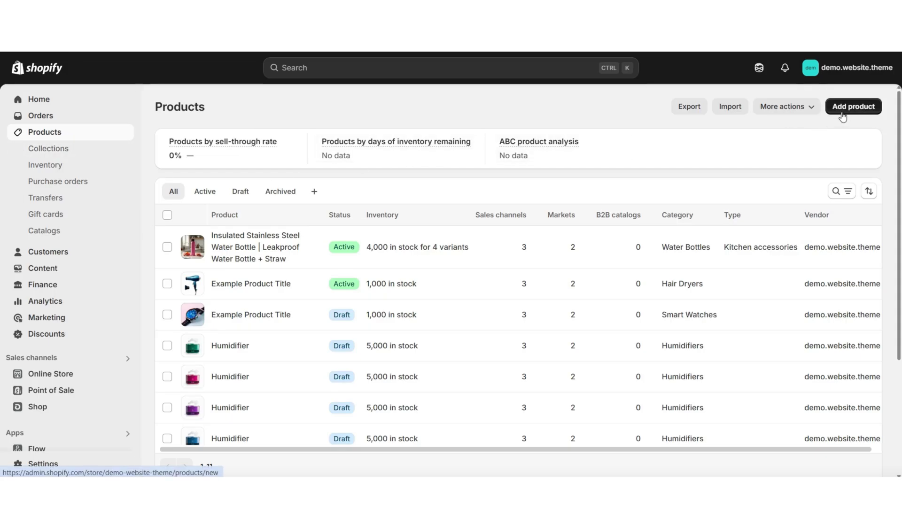
pyautogui.click(227, 245)
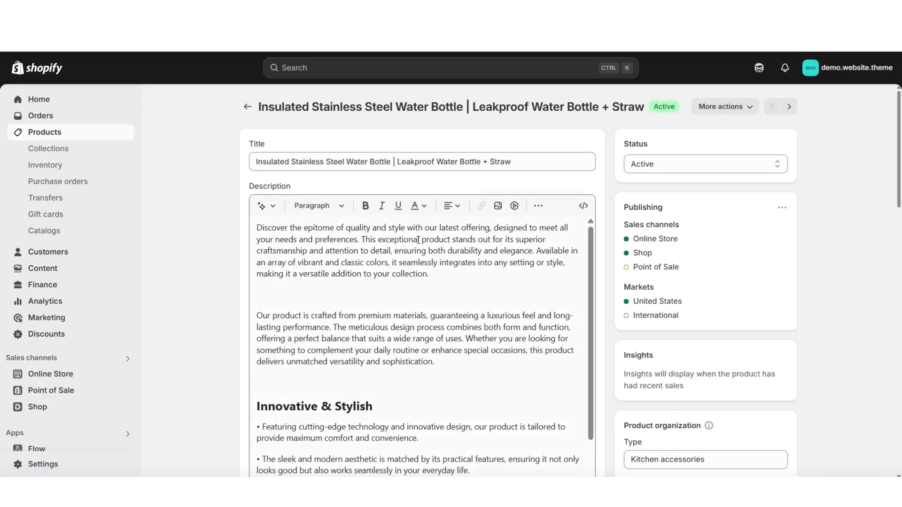
pyautogui.scroll(-1, 880, 308)
pyautogui.scroll(-5, 880, 308)
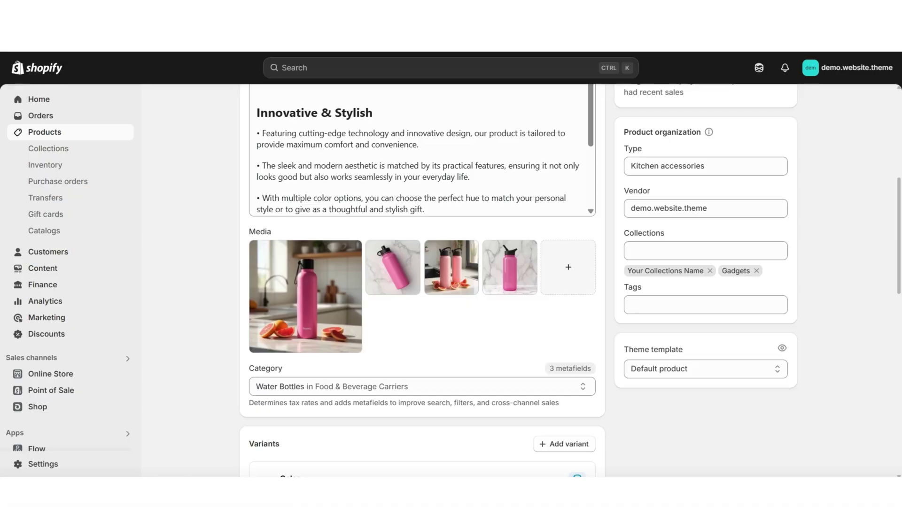
pyautogui.click(699, 302)
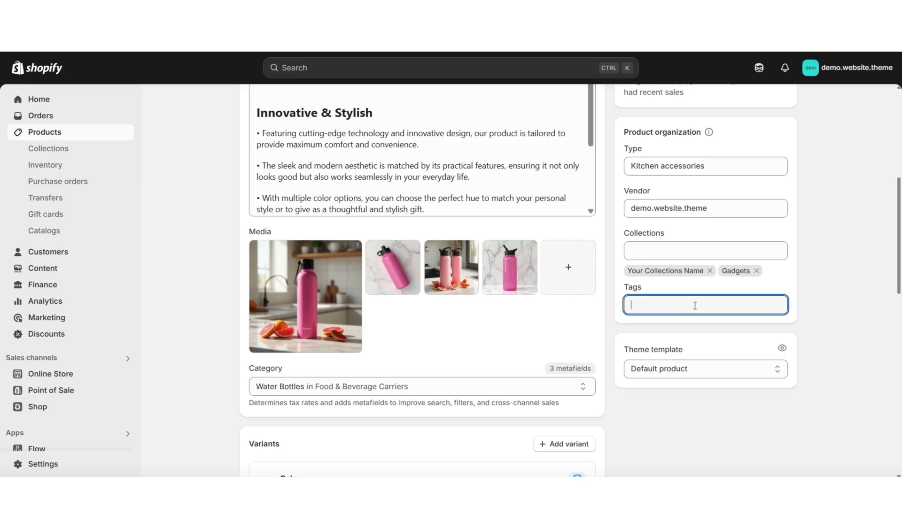
# Step: Ask ChatGPT for 20 product tags for an insulated stainless steel water bottle with straw in pink, blue, green and black, and review them
pyautogui.click(587, 317)
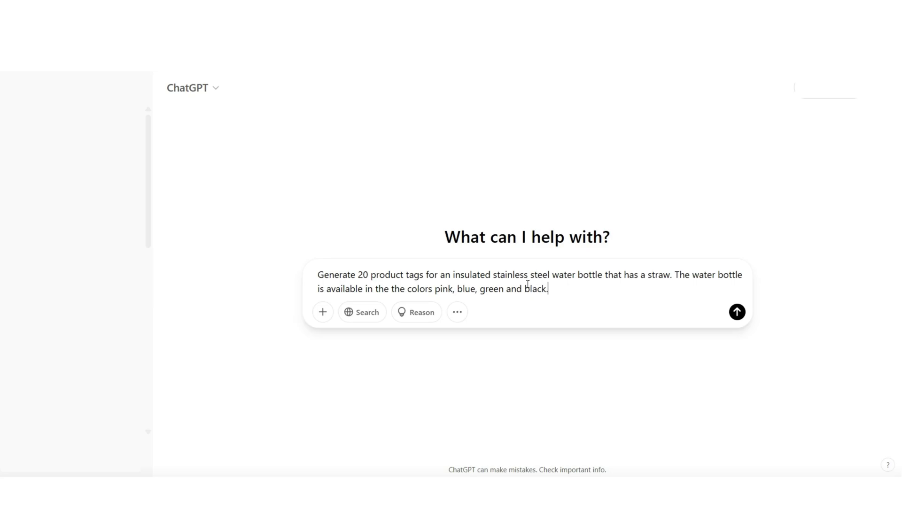
pyautogui.press('Return')
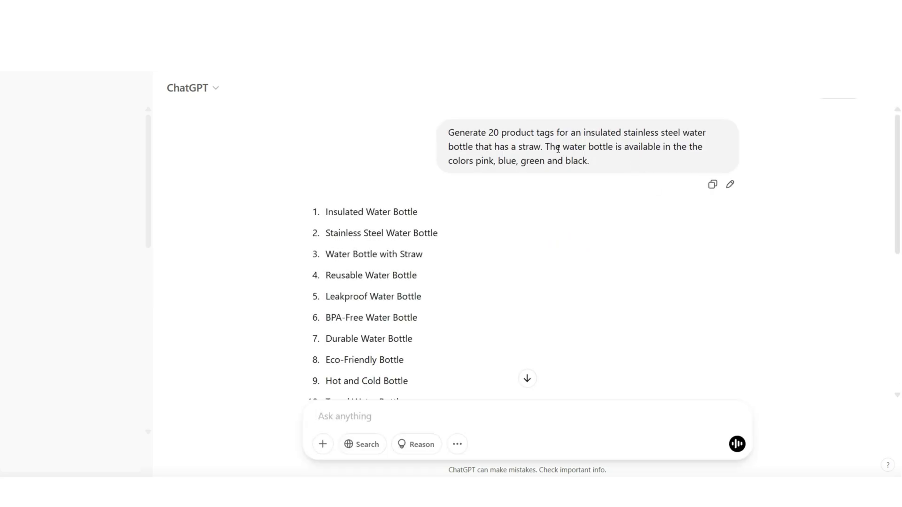
pyautogui.scroll(-1, 879, 239)
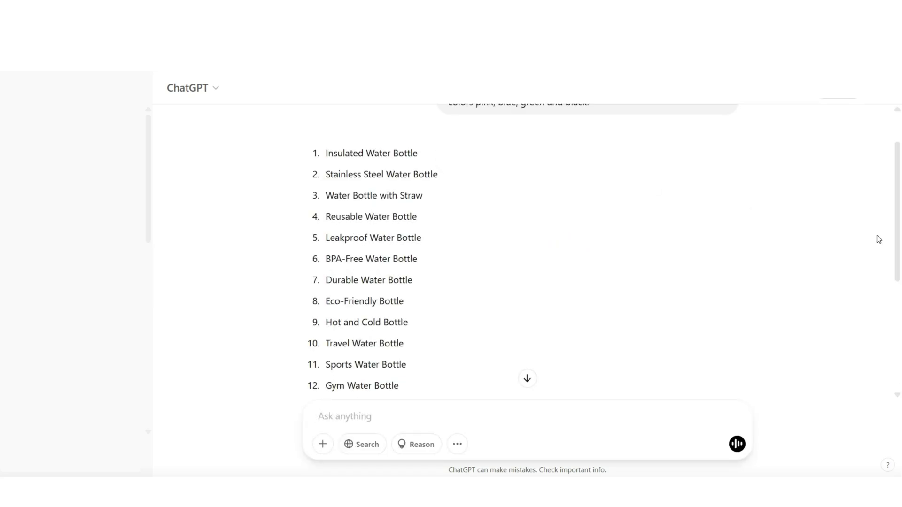
pyautogui.scroll(-1, 847, 283)
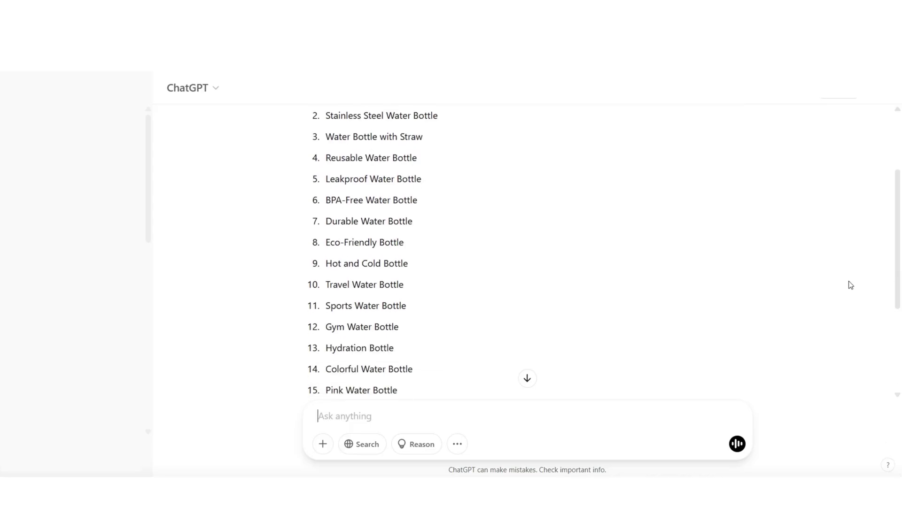
pyautogui.scroll(1, 460, 148)
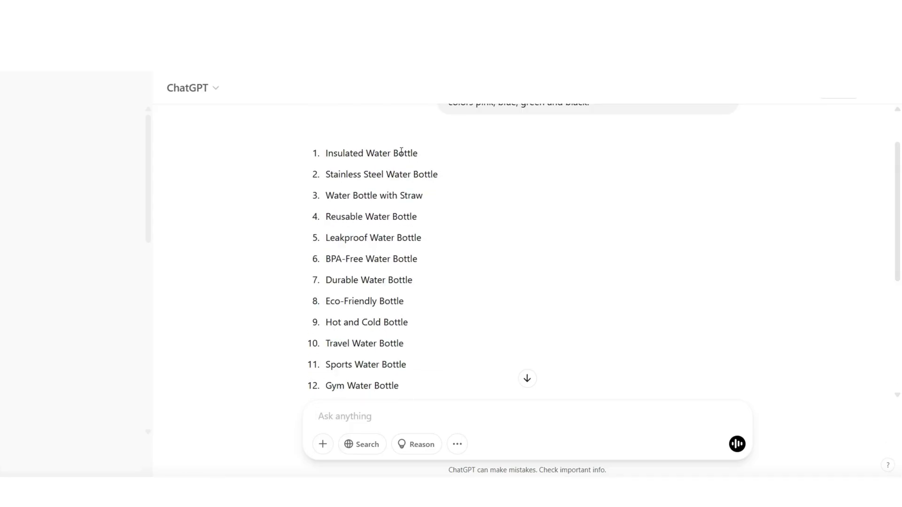
pyautogui.scroll(-3, 429, 232)
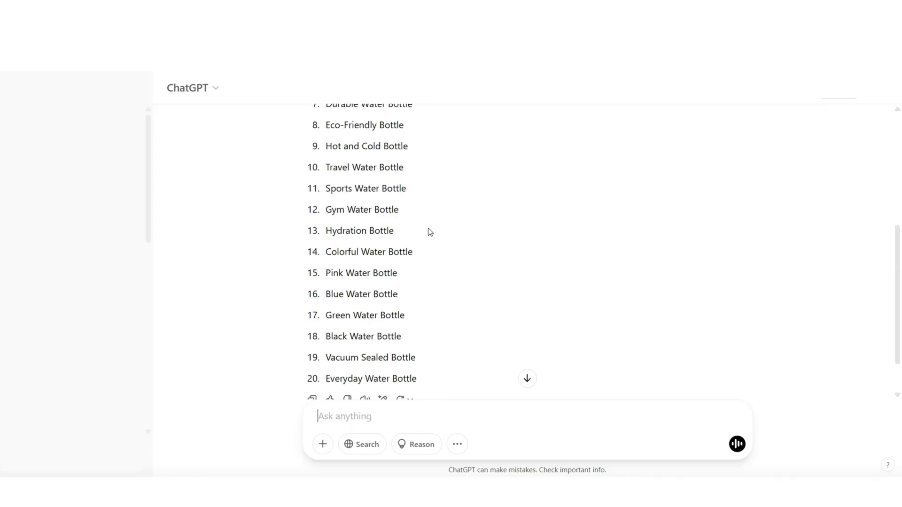
# Step: Copy the Travel Water Bottle suggestion from ChatGPT and add it as a tag to the water bottle product in Shopify
pyautogui.tripleClick(372, 170)
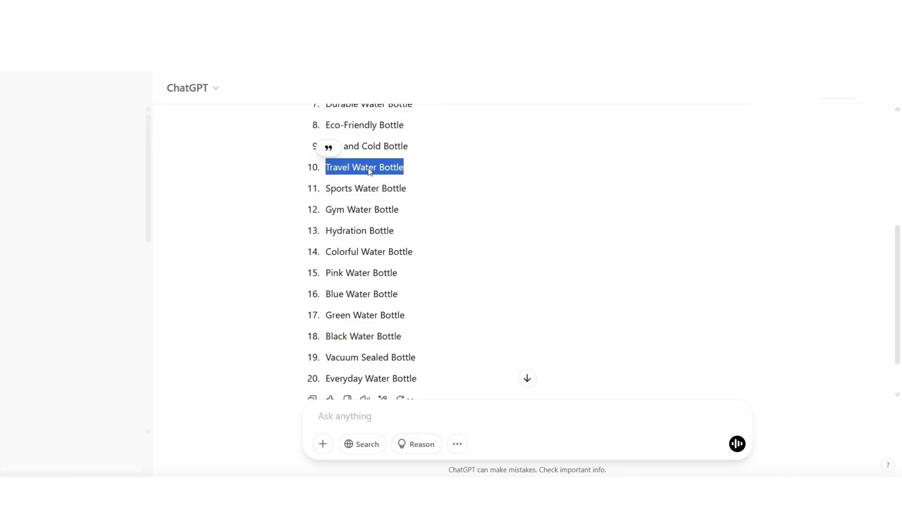
pyautogui.rightClick(369, 172)
pyautogui.click(390, 183)
pyautogui.hotkey('alt', 'Tab')
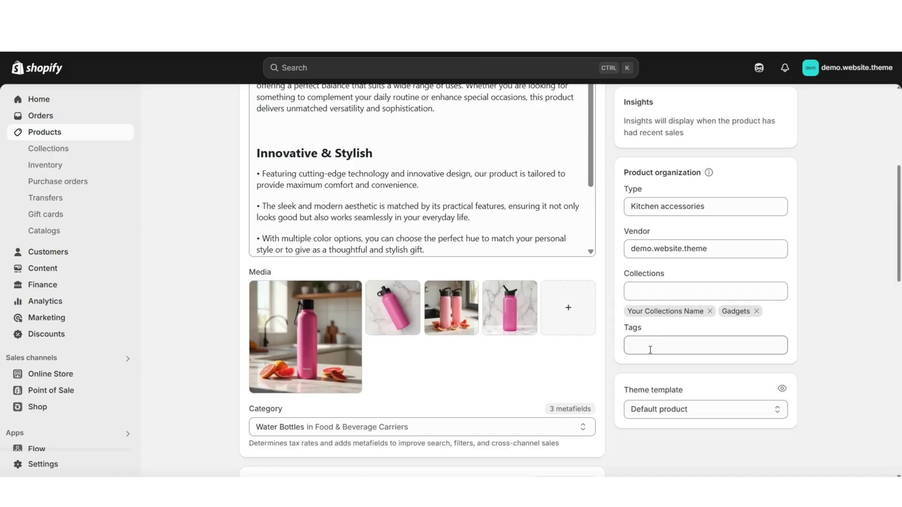
pyautogui.click(650, 346)
pyautogui.rightClick(648, 346)
pyautogui.click(667, 203)
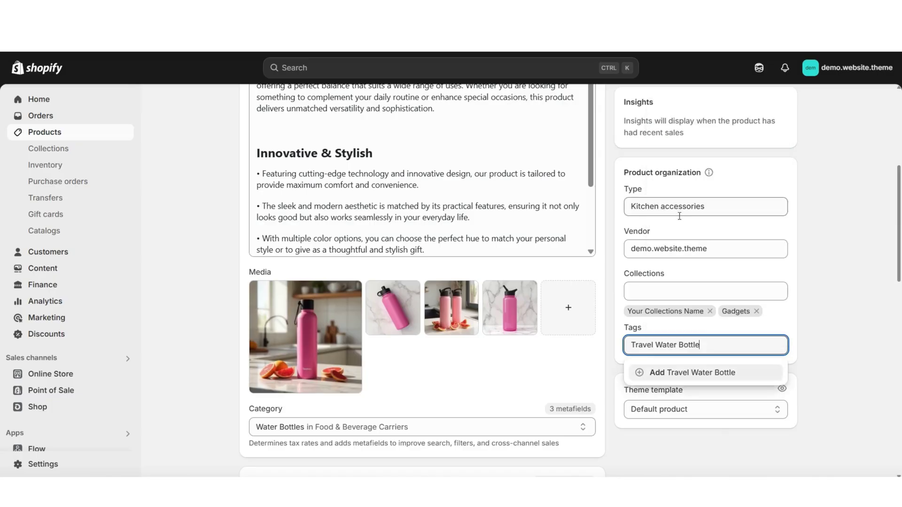
pyautogui.press('Return')
pyautogui.scroll(-1, 628, 329)
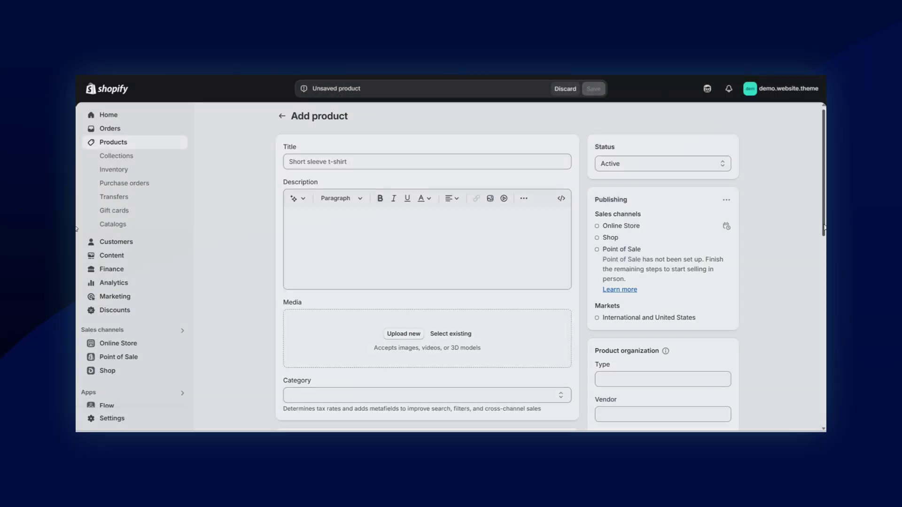
# Step: Open the full list of existing tags for a new product and select Insulated Water Bottle and Gym Water Bottle
pyautogui.scroll(-5, 826, 275)
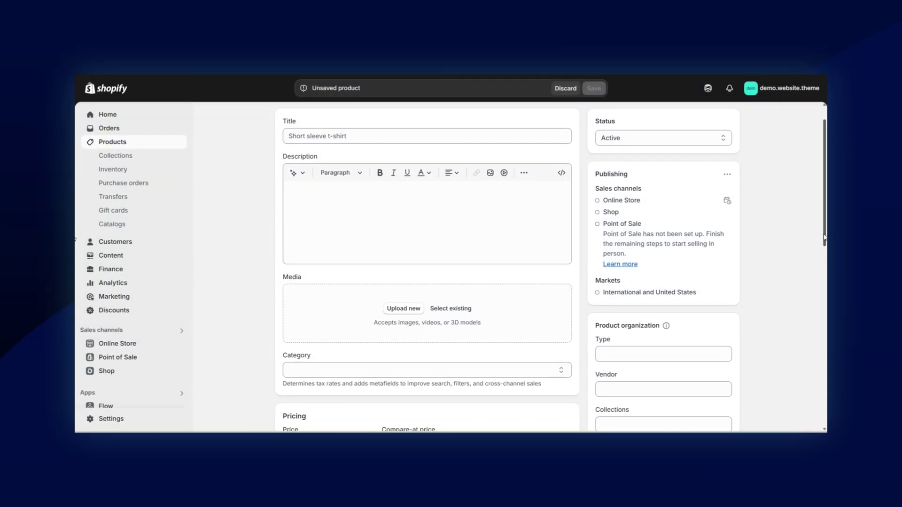
pyautogui.click(663, 362)
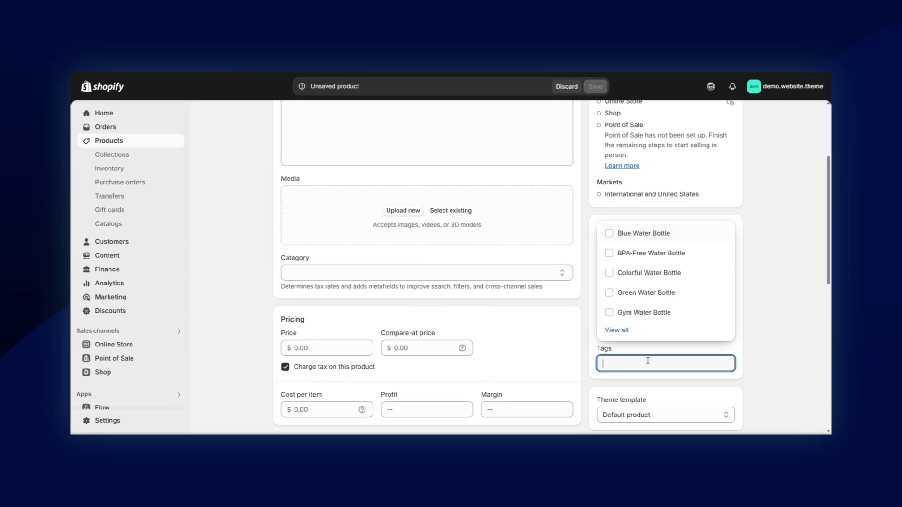
pyautogui.click(622, 331)
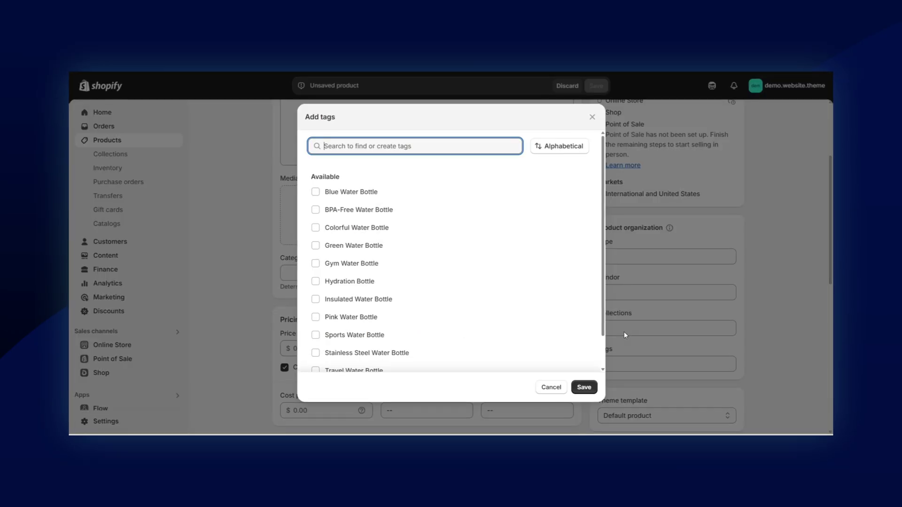
pyautogui.scroll(-2, 603, 319)
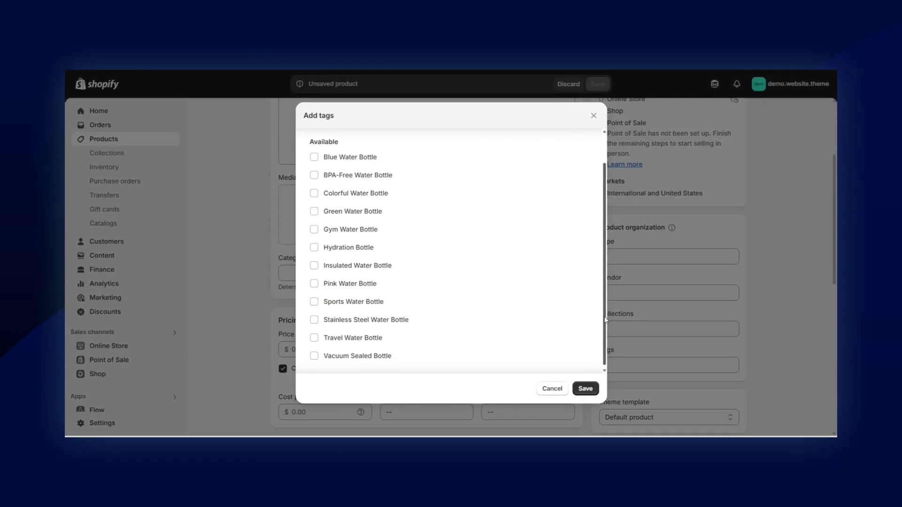
pyautogui.click(313, 265)
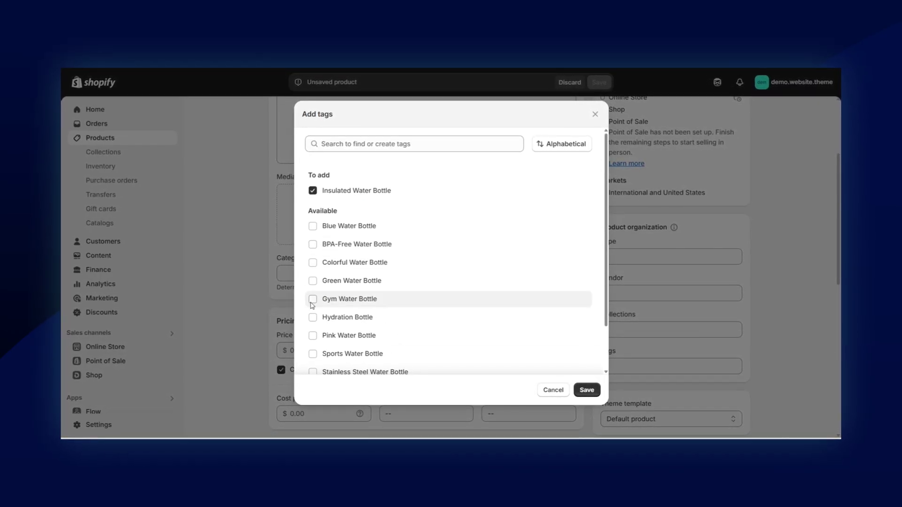
pyautogui.click(311, 300)
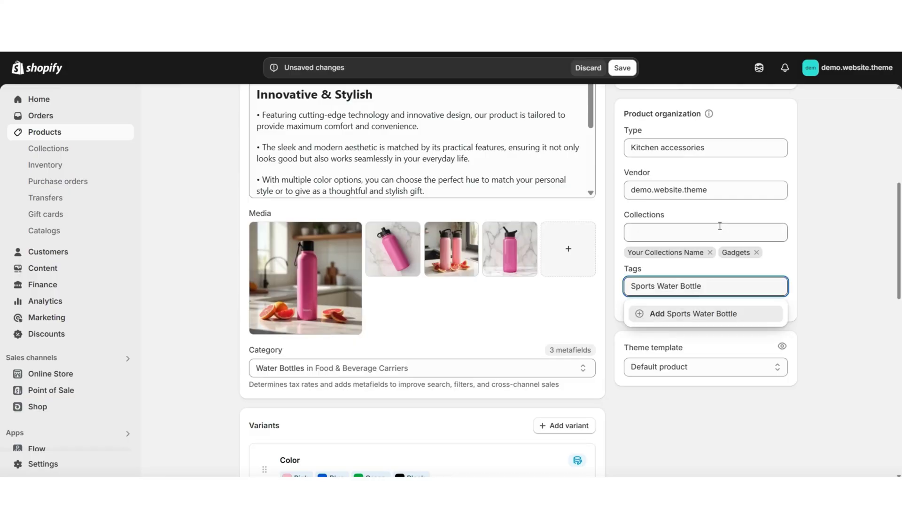
# Step: Add Sports Water Bottle and the remaining generated tags, through BPA-Free Water Bottle, to the existing water bottle product and save it
pyautogui.click(716, 314)
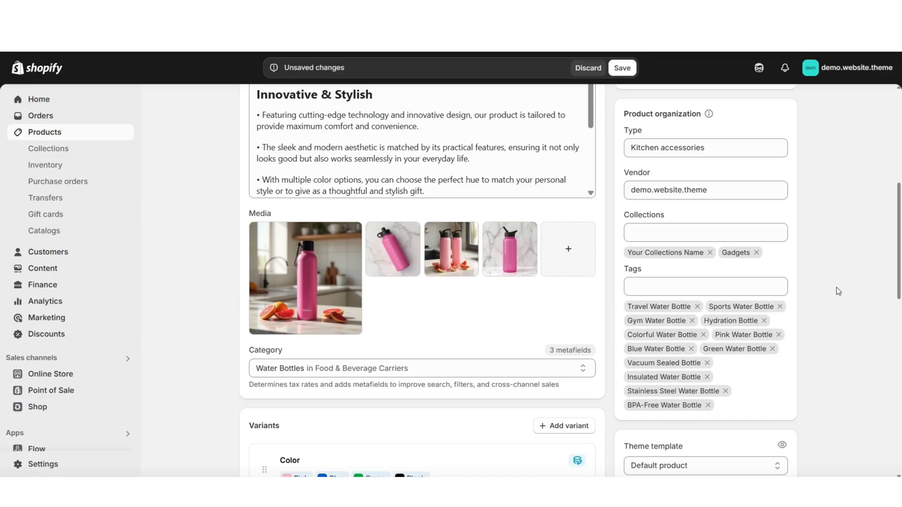
pyautogui.click(622, 68)
pyautogui.scroll(7, 609, 168)
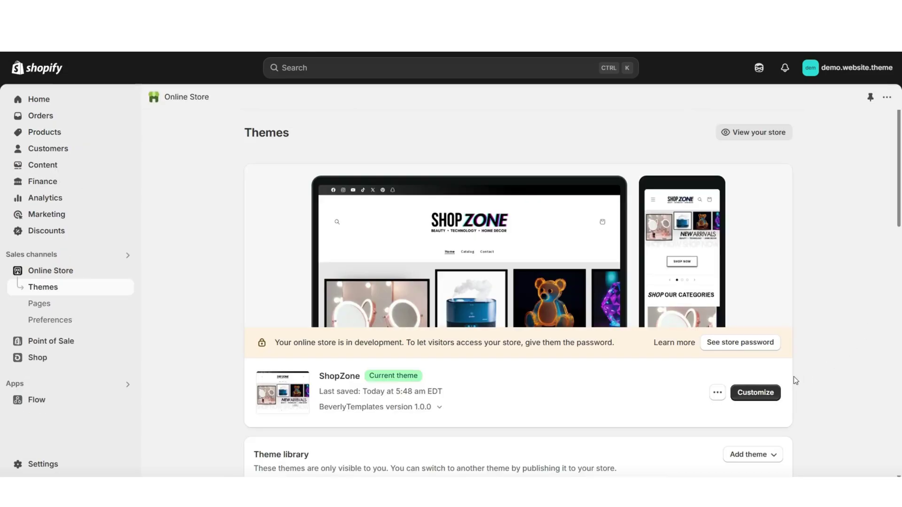
# Step: Customize the ShopZone theme, search its store preview for "pink water" and view the water bottle's product page
pyautogui.click(755, 392)
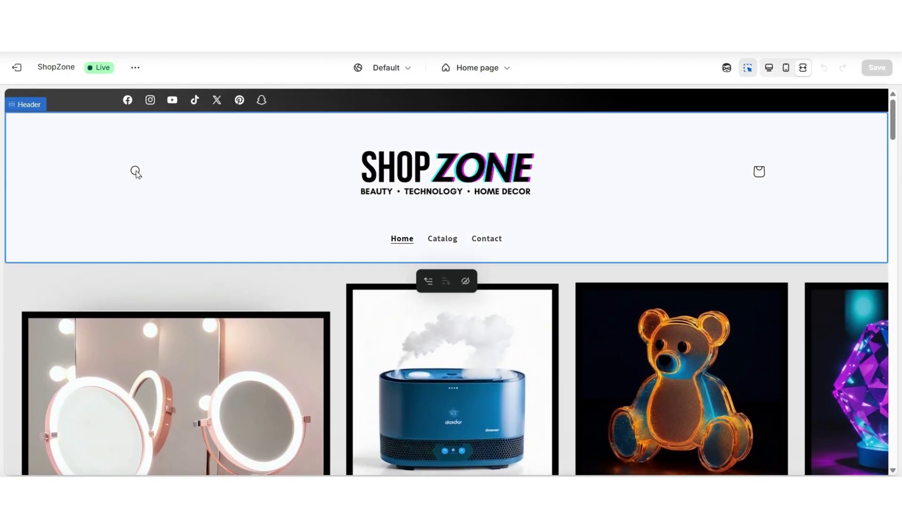
pyautogui.click(135, 171)
pyautogui.write('pin')
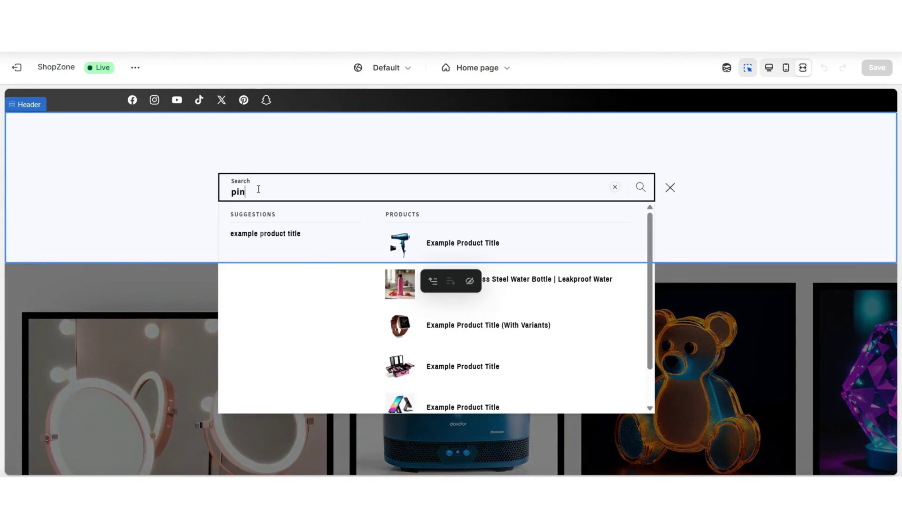
pyautogui.write('k water')
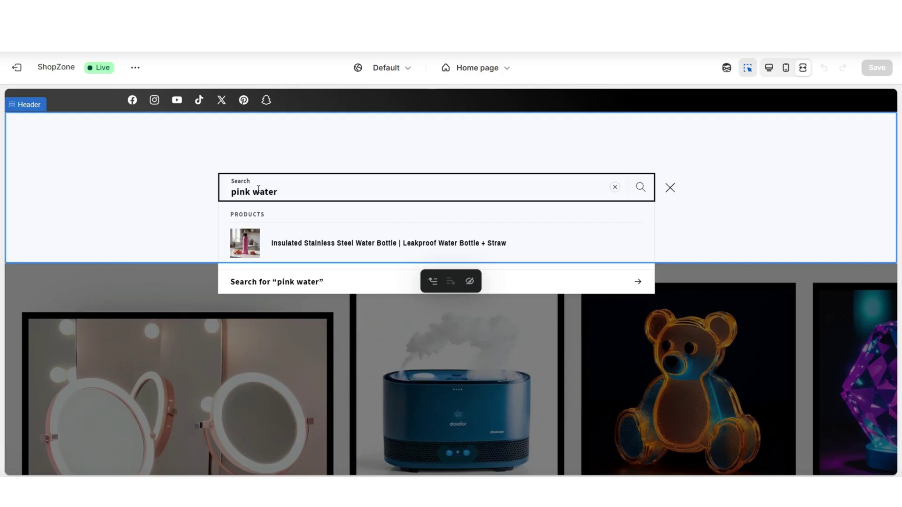
pyautogui.click(312, 241)
pyautogui.scroll(-3, 897, 280)
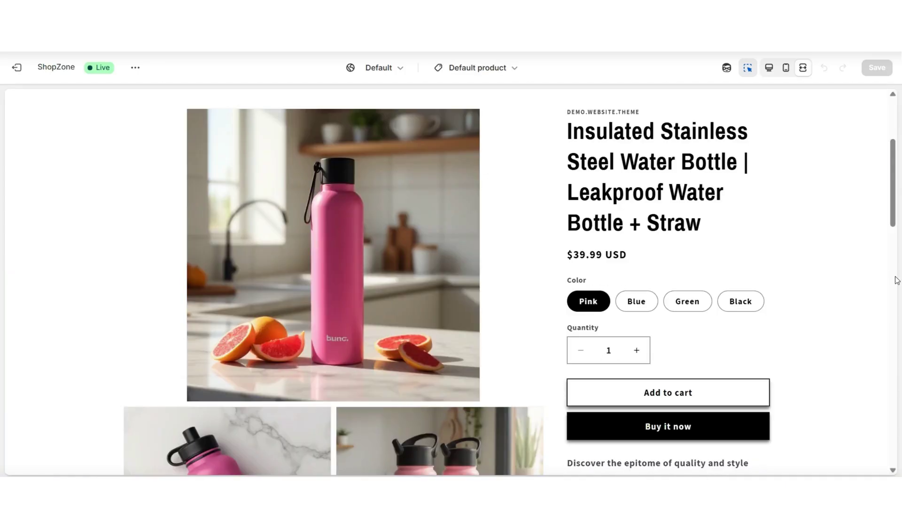
# Step: Browse the water bottle's product page and the ShopZone home page's bestsellers section, and open the water bottle listing there
pyautogui.scroll(-3, 896, 281)
pyautogui.scroll(-3, 896, 280)
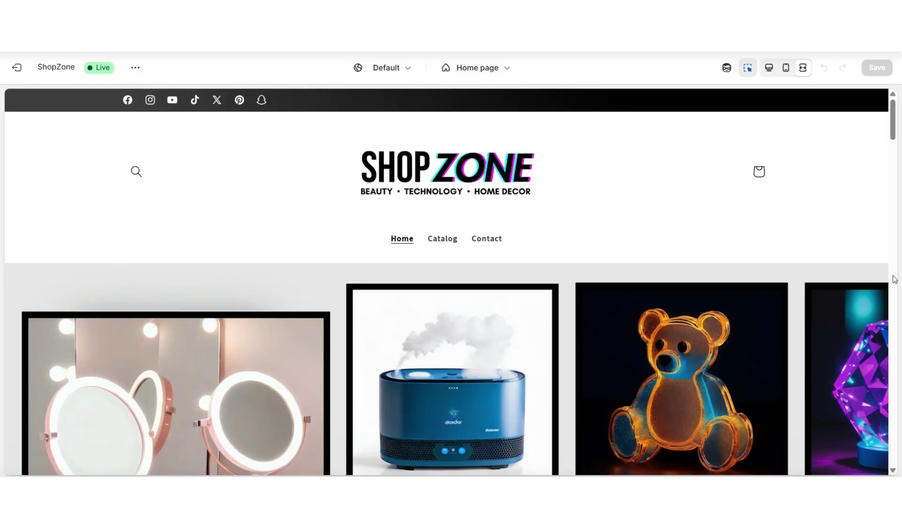
pyautogui.scroll(-15, 894, 279)
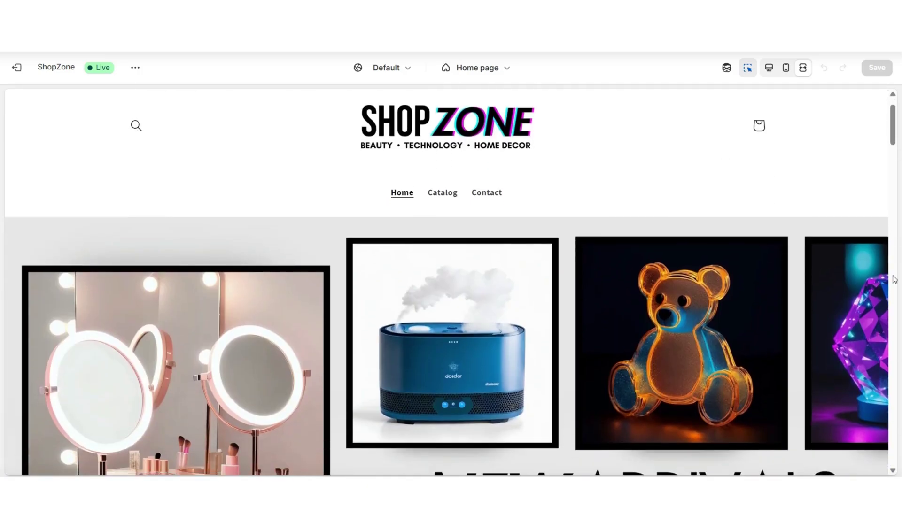
pyautogui.scroll(-3, 894, 279)
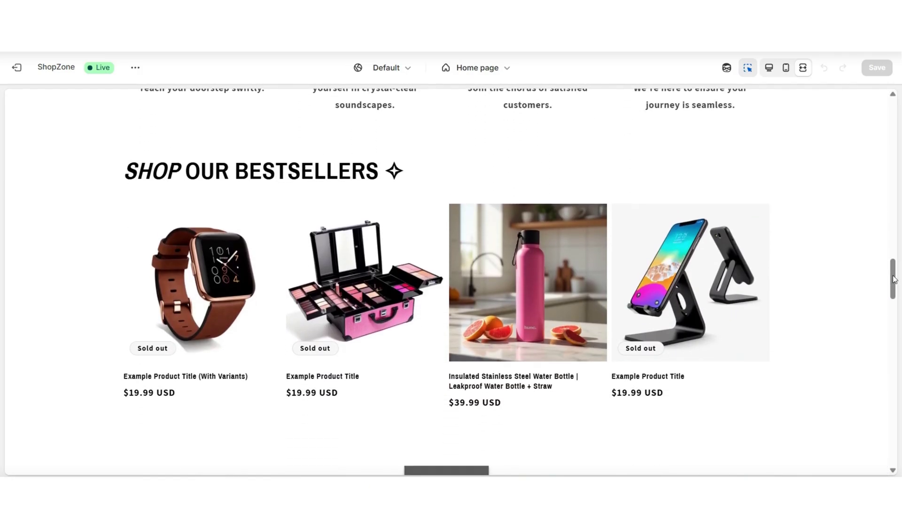
pyautogui.scroll(1, 54, 221)
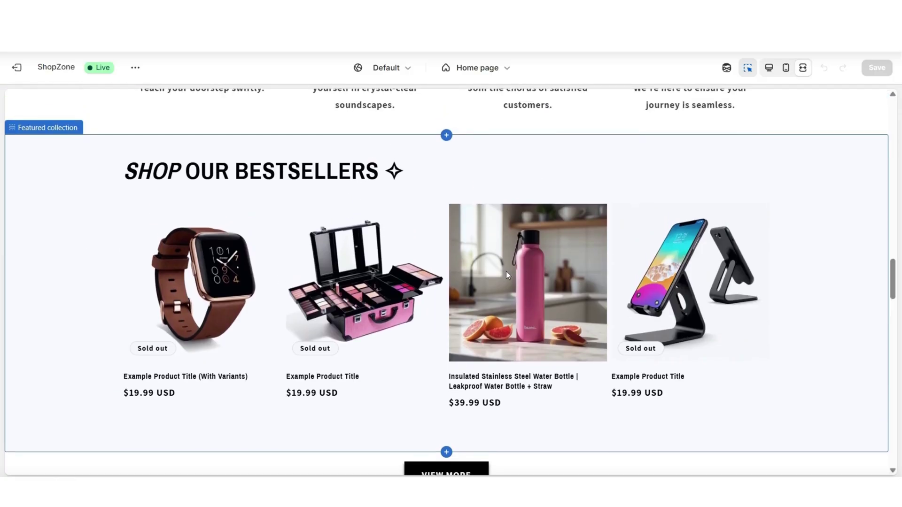
pyautogui.click(506, 272)
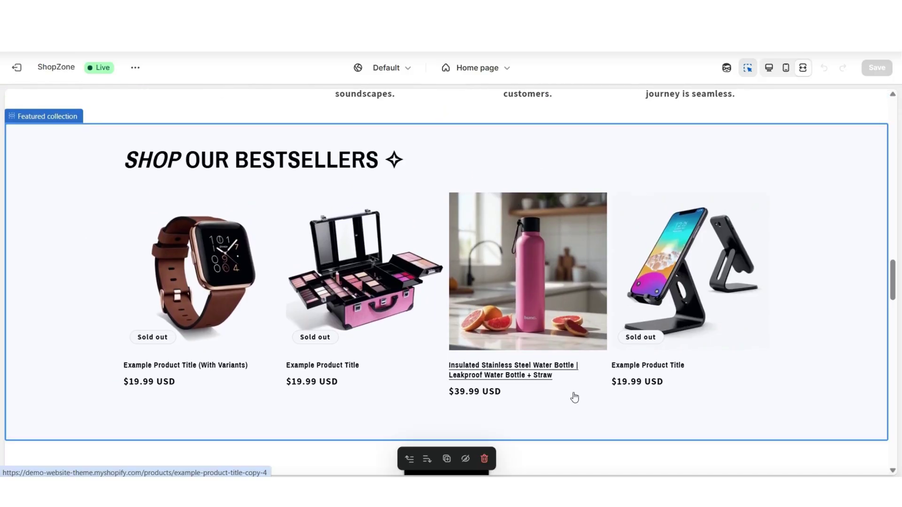
pyautogui.click(546, 371)
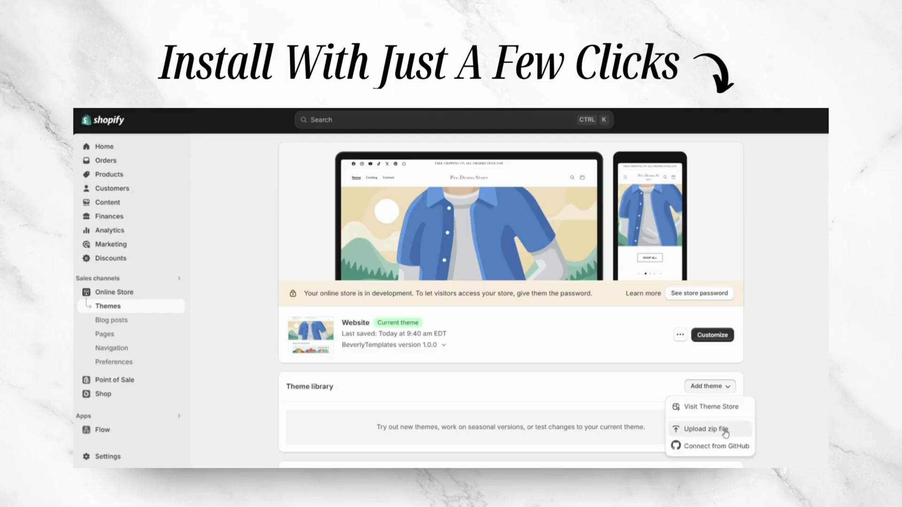
# Step: Upload the theme file Shopifytheme.zip.zip to the store's theme library
pyautogui.click(726, 431)
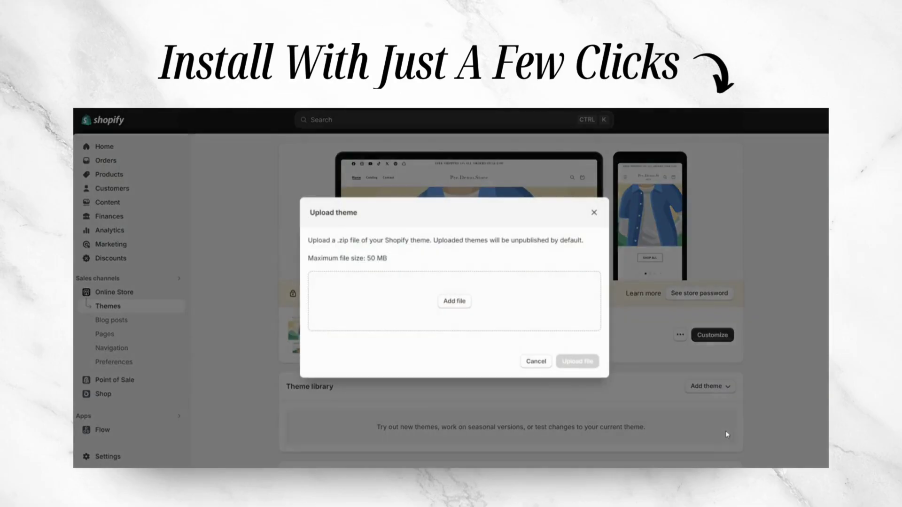
pyautogui.click(454, 301)
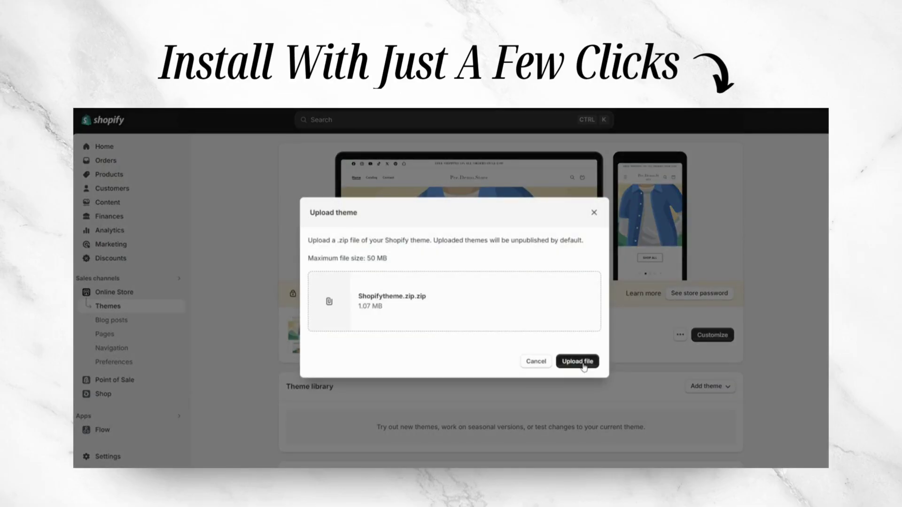
pyautogui.click(582, 360)
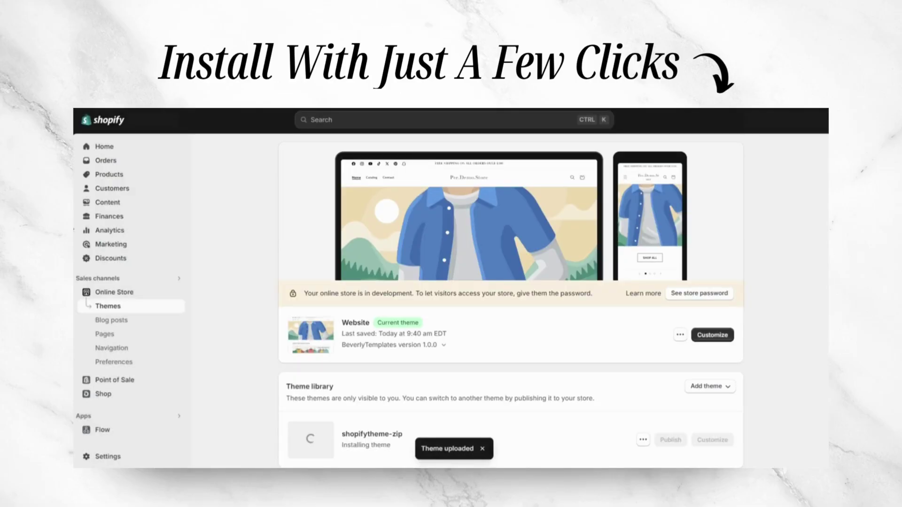
pyautogui.scroll(-1, 761, 372)
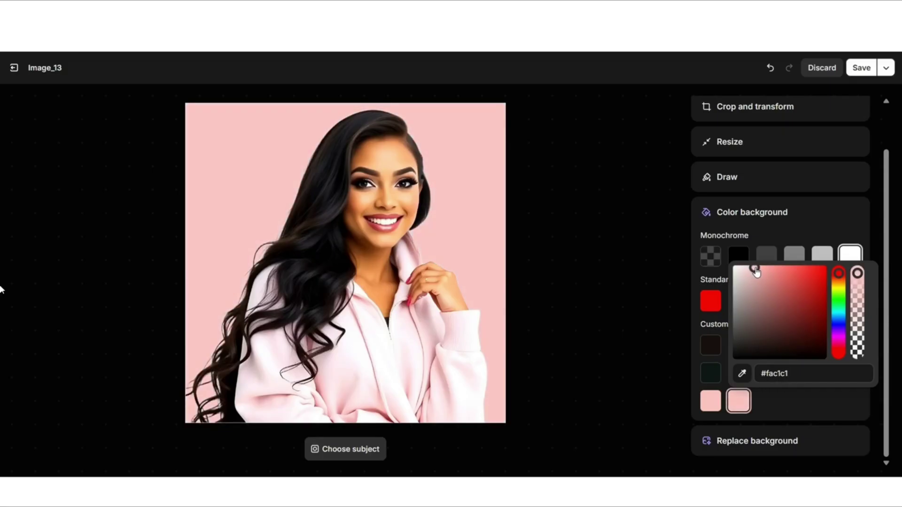
# Step: Adjust the custom pink background colour for Image_13 and generate replacement backgrounds described as "in a pink clothing boutique" for "Woman wearing a pink jacket"
pyautogui.moveTo(754, 270); pyautogui.dragTo(760, 272)
pyautogui.click(787, 410)
pyautogui.click(752, 440)
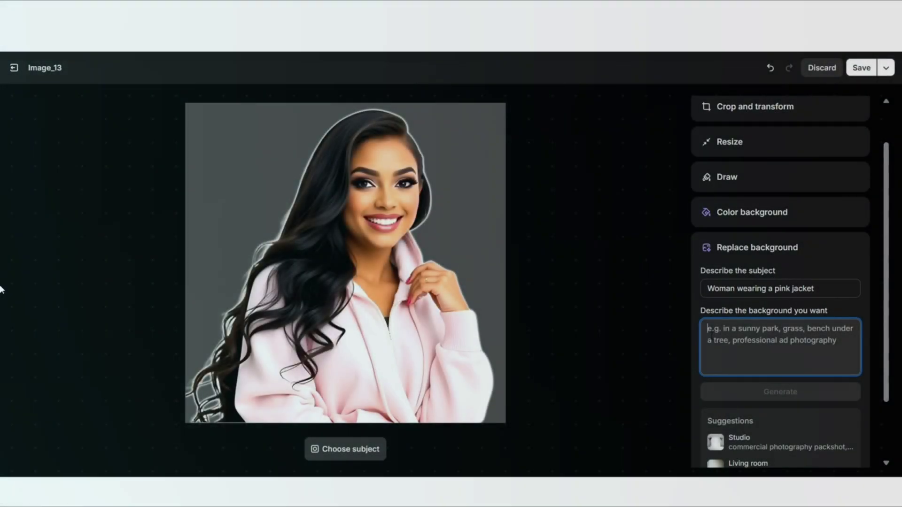
pyautogui.click(791, 391)
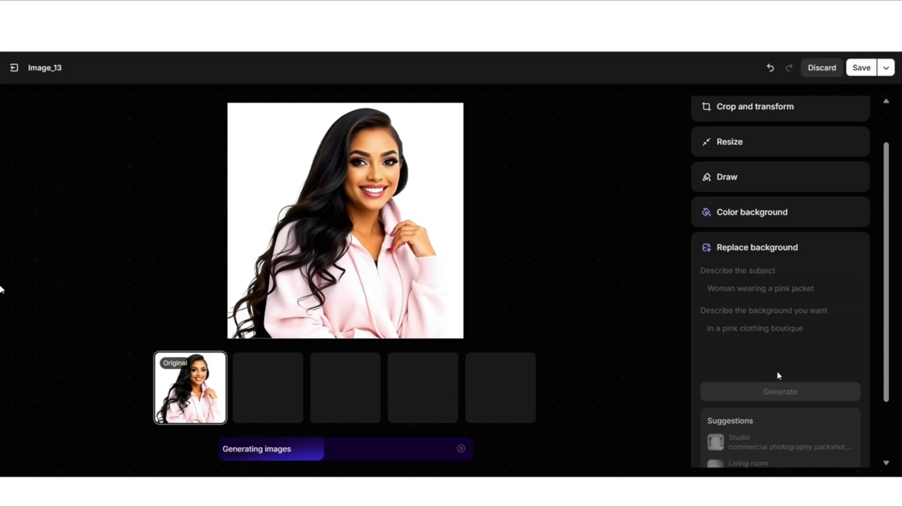
# Step: Compare the last three generated boutique backgrounds and apply a plain white background colour to Image_13
pyautogui.click(515, 413)
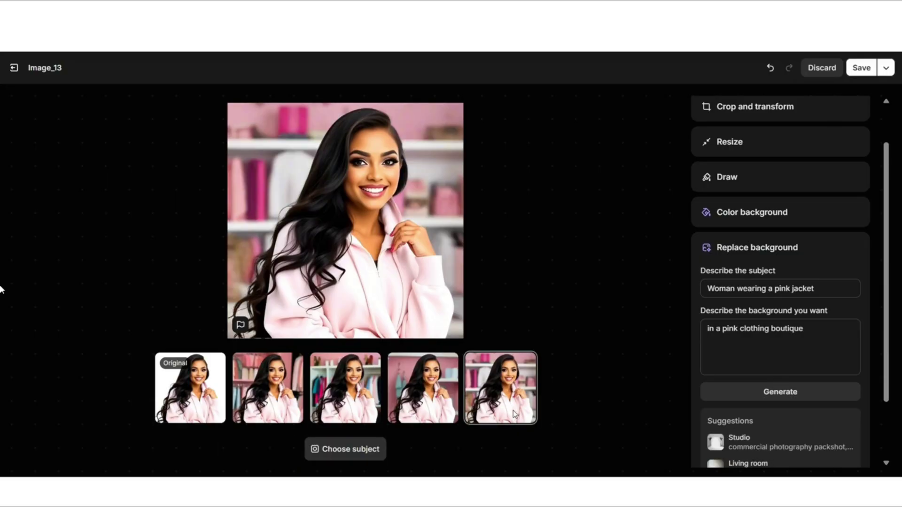
pyautogui.click(449, 403)
pyautogui.click(352, 398)
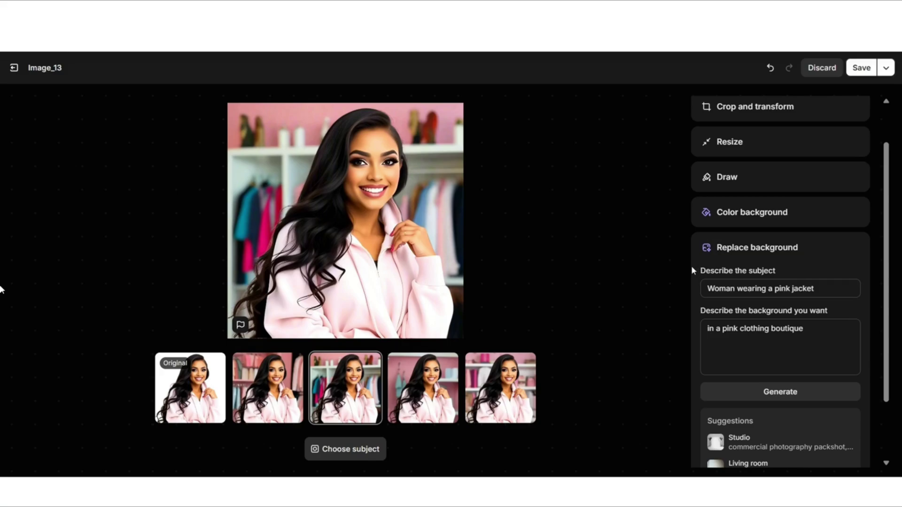
pyautogui.click(778, 220)
pyautogui.click(852, 257)
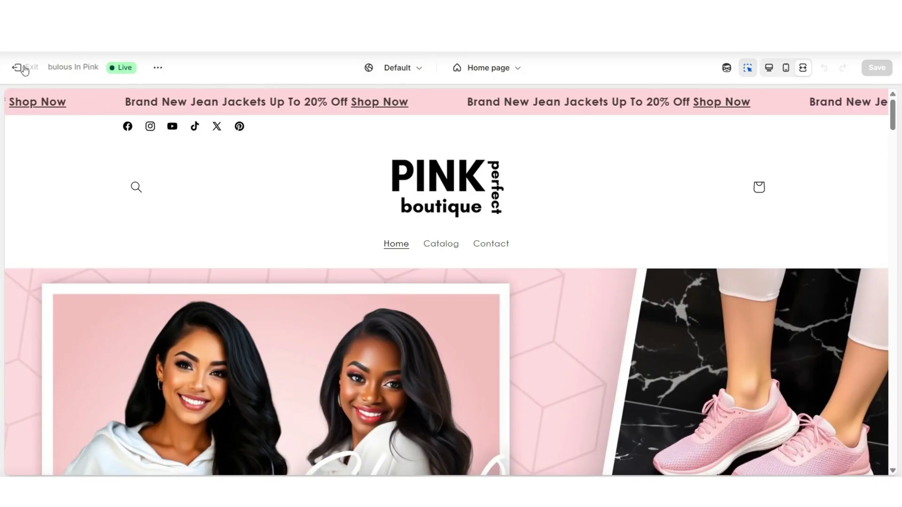
# Step: Exit the theme editor and open the main image of the product showing the woman in the pink jacket
pyautogui.click(17, 67)
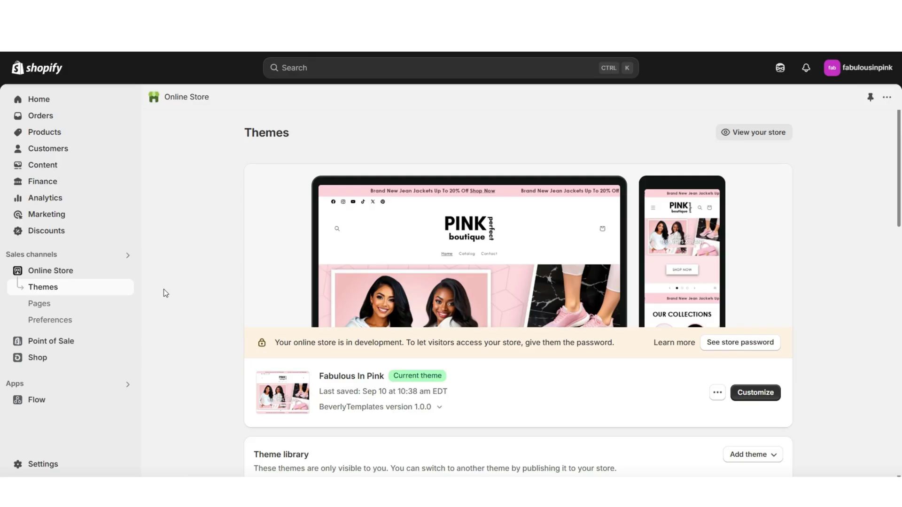
pyautogui.click(86, 134)
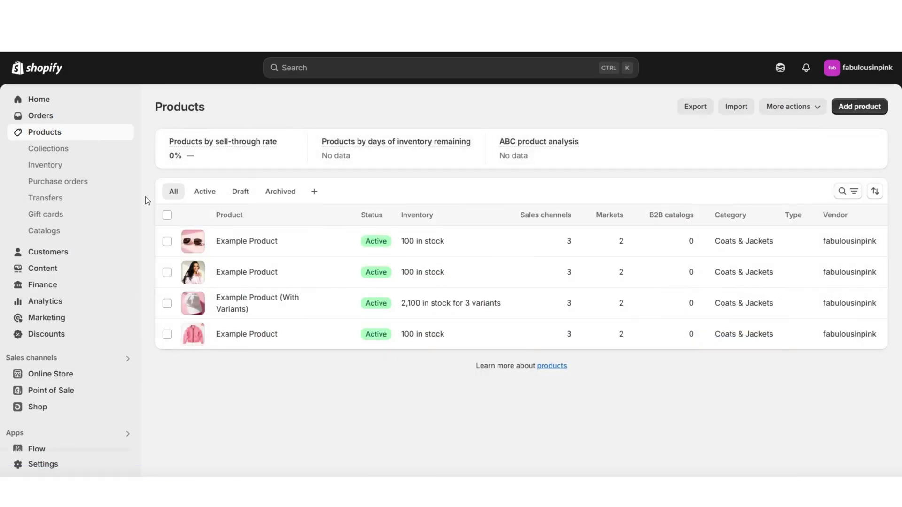
pyautogui.click(318, 274)
pyautogui.scroll(-6, 201, 305)
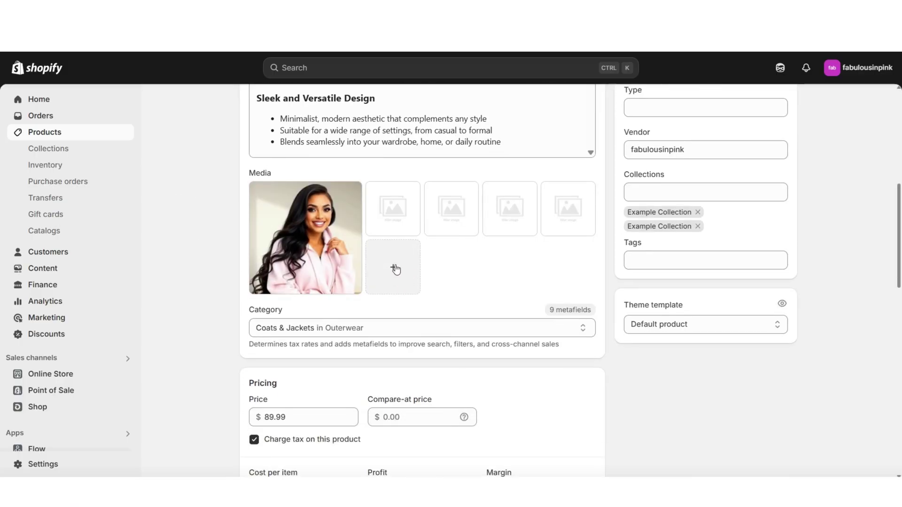
pyautogui.click(288, 237)
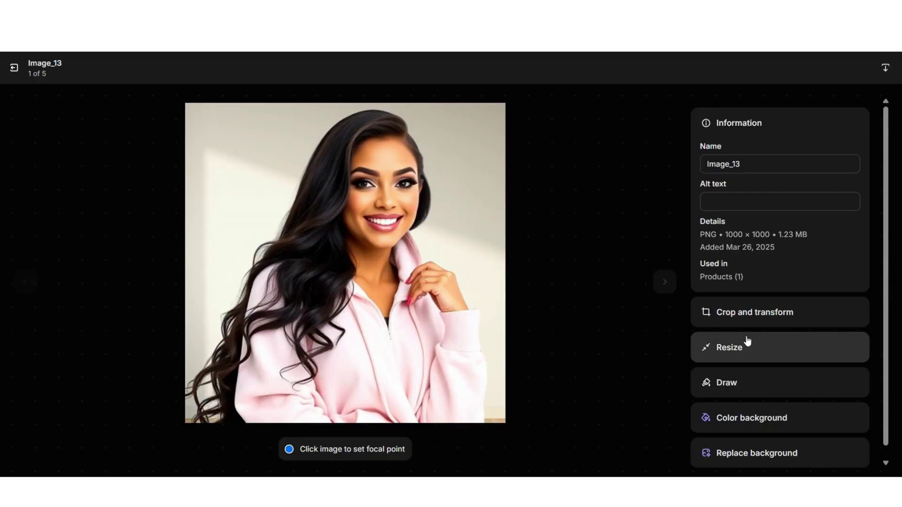
# Step: Replace Image_13's background with plain white using the Color background tool
pyautogui.scroll(-1, 888, 303)
pyautogui.scroll(-2, 887, 306)
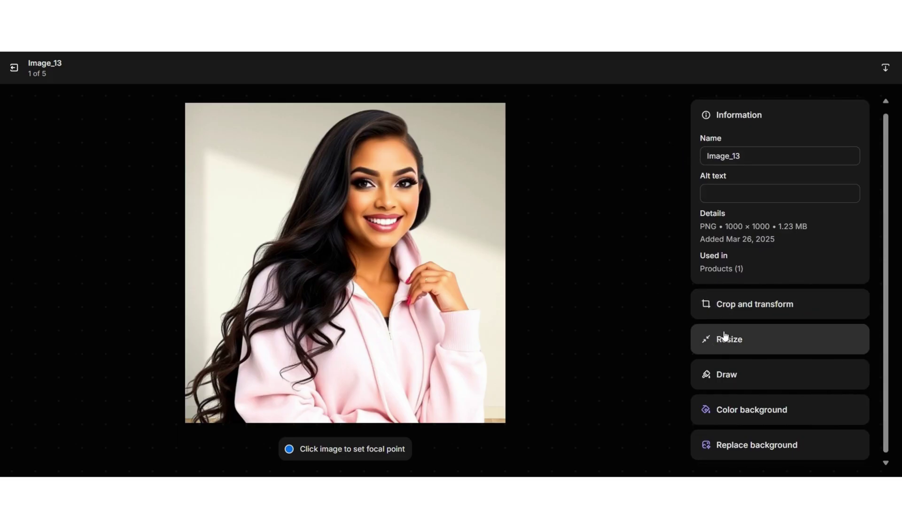
pyautogui.click(744, 417)
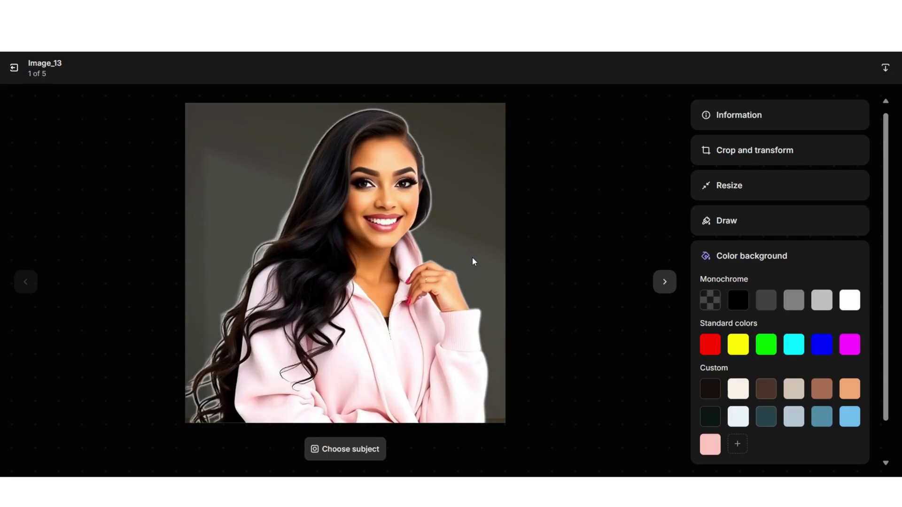
pyautogui.click(848, 301)
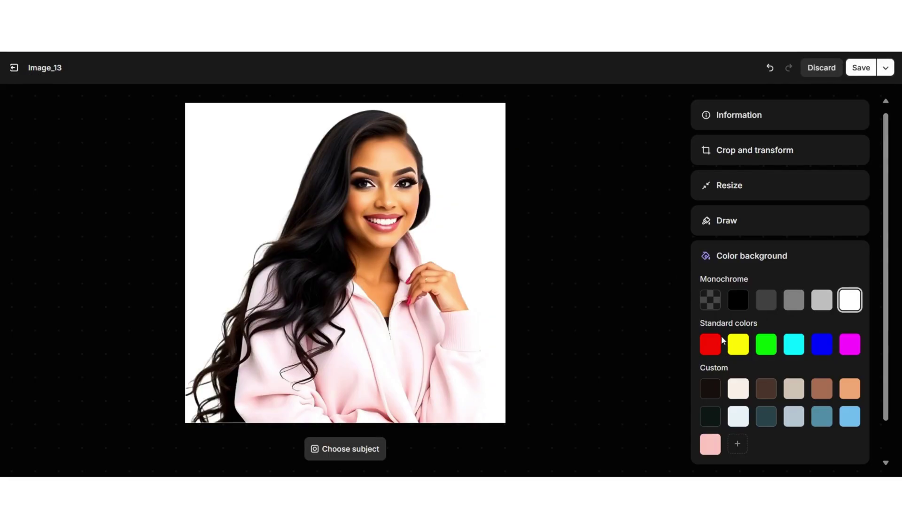
# Step: Add a custom light pink swatch to the background colours for Image_13
pyautogui.scroll(-1, 755, 323)
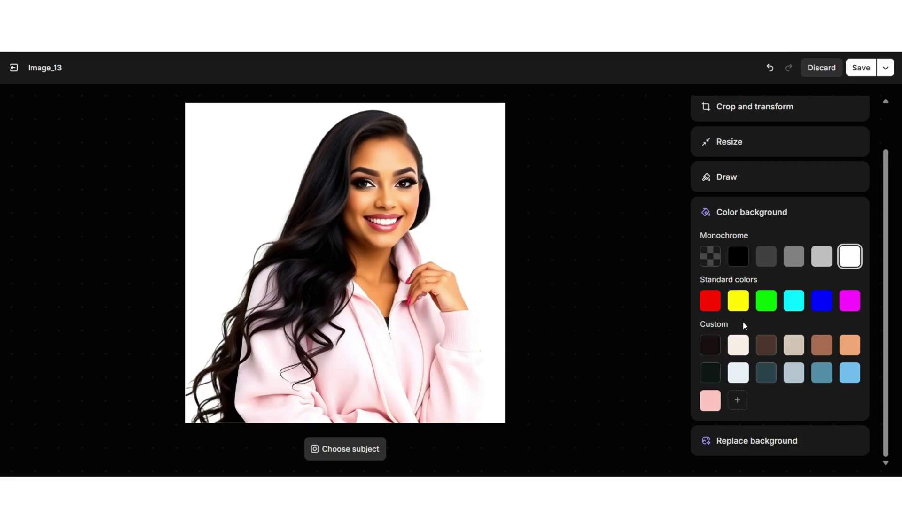
pyautogui.click(737, 400)
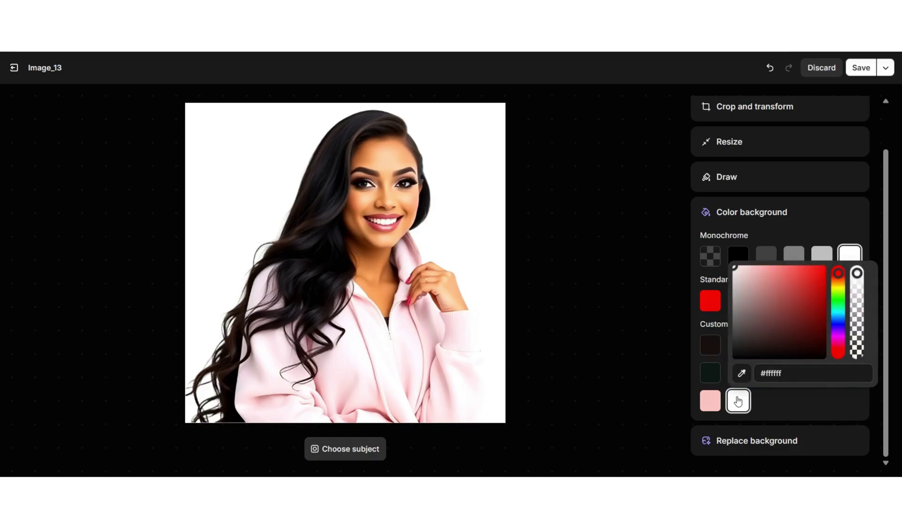
pyautogui.click(751, 270)
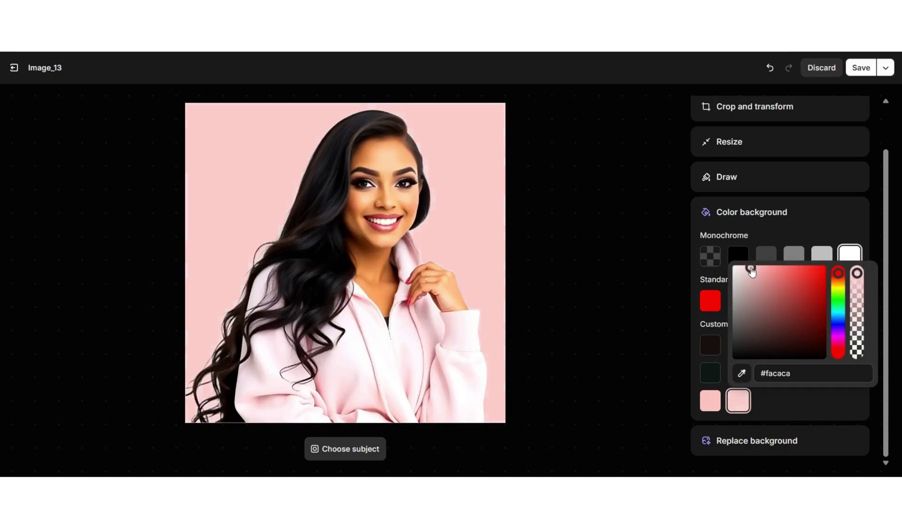
pyautogui.click(793, 399)
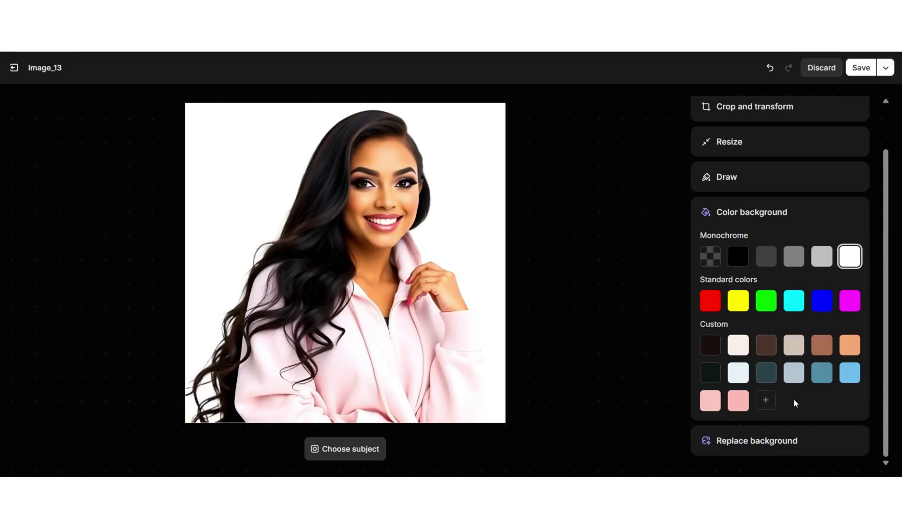
# Step: Generate replacement backgrounds with the subject "Woman wearing a pink jacket" and the background "in a pink clothing boutique"
pyautogui.click(737, 439)
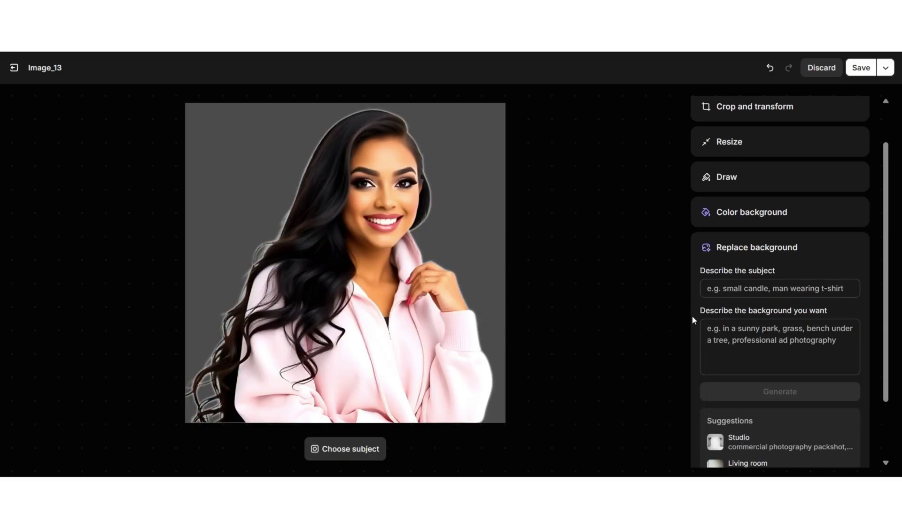
pyautogui.click(745, 341)
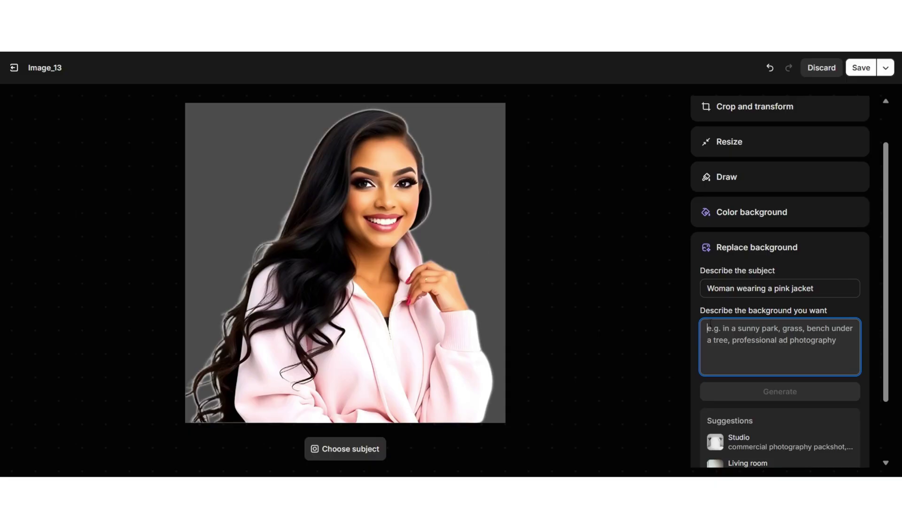
pyautogui.write('in a pink clothing boutique')
pyautogui.click(790, 392)
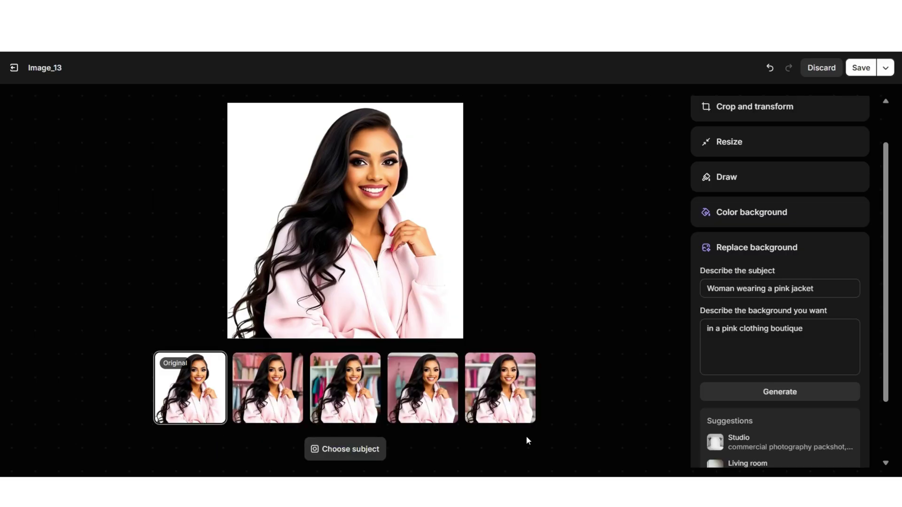
# Step: Preview the fourth and third generated boutique backgrounds and select the second one for Image_13
pyautogui.click(508, 413)
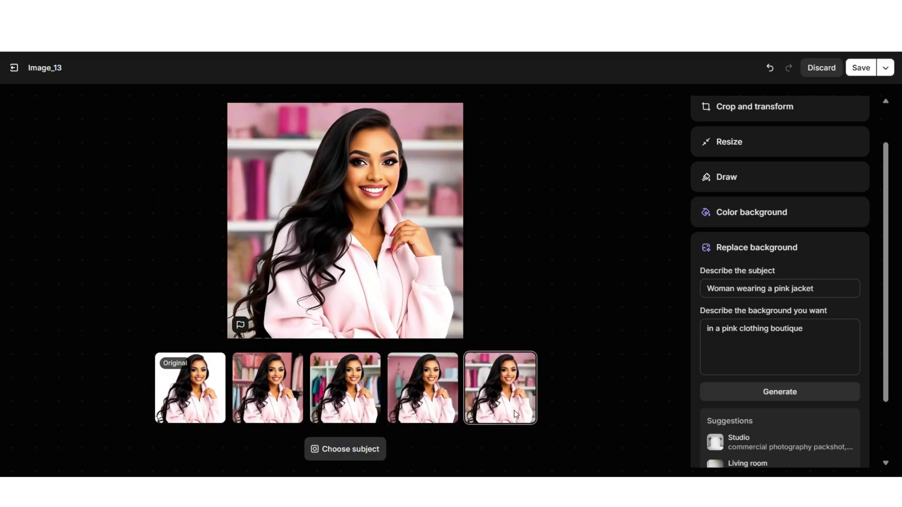
pyautogui.click(450, 406)
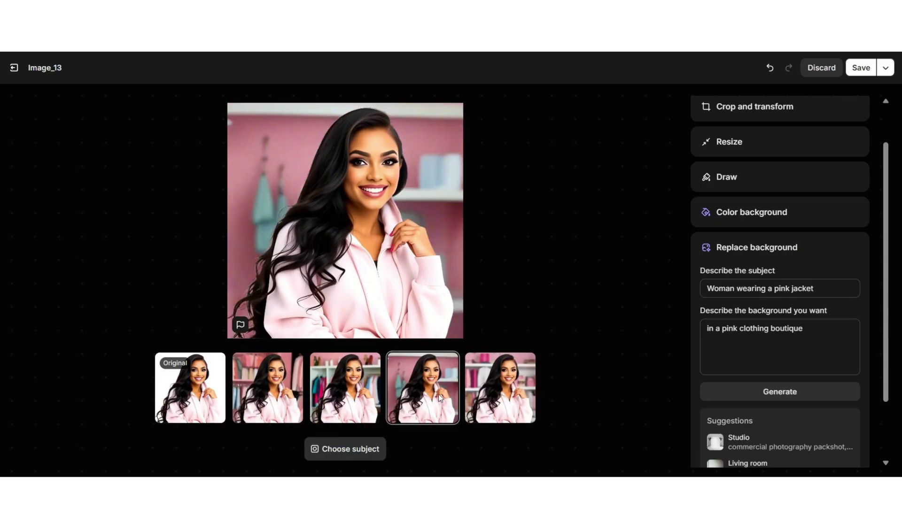
pyautogui.click(349, 395)
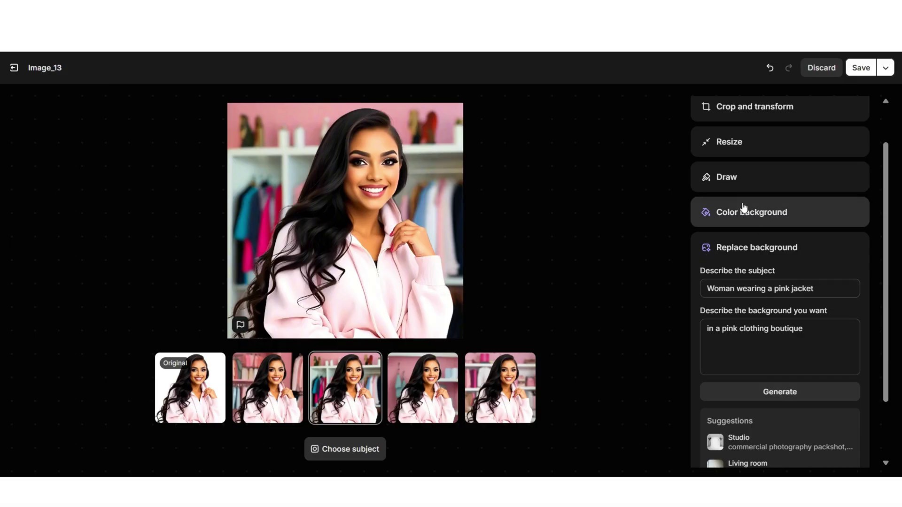
# Step: Change Image_13's boutique background back to plain white and save the image
pyautogui.click(775, 215)
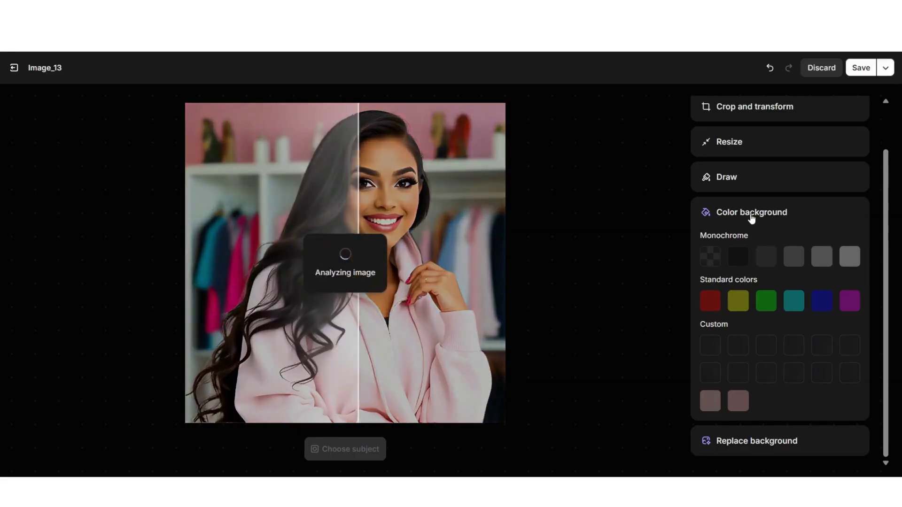
pyautogui.click(850, 258)
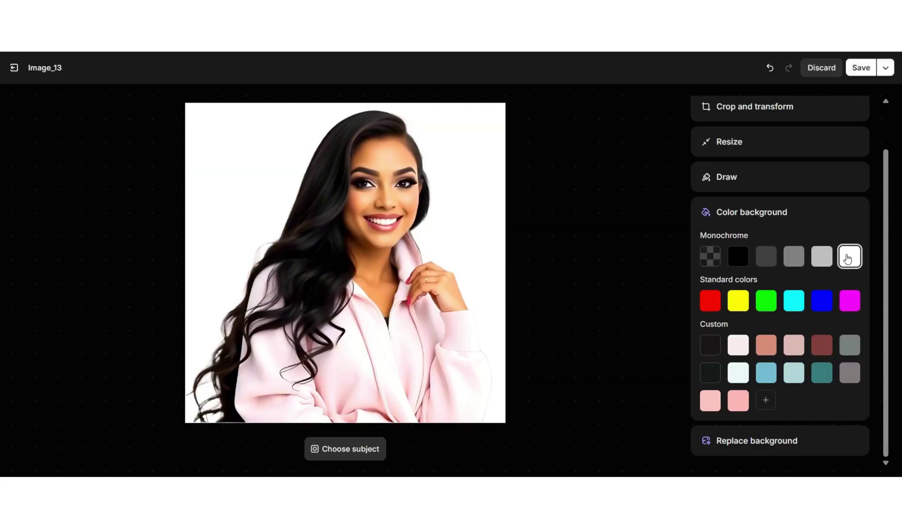
pyautogui.click(856, 70)
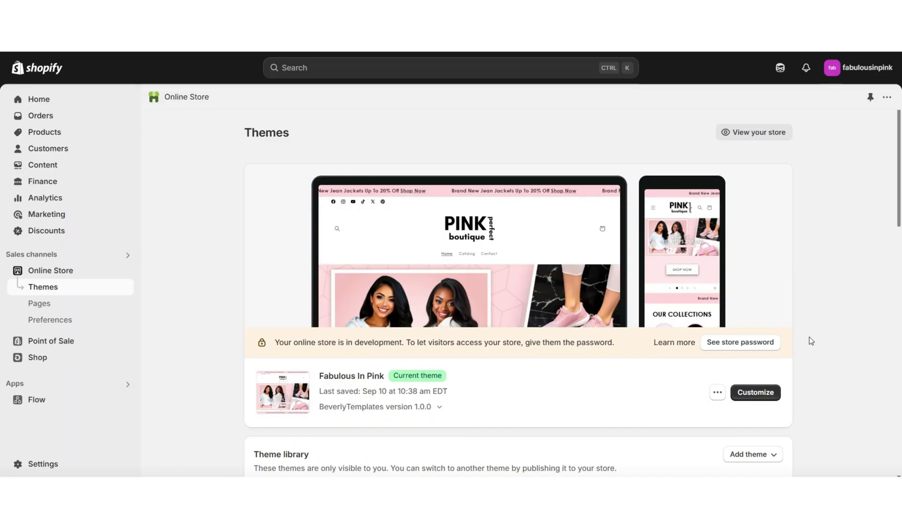
# Step: Open the Fabulous In Pink theme in the editor and examine the home page down to the Bestsellers section
pyautogui.click(763, 391)
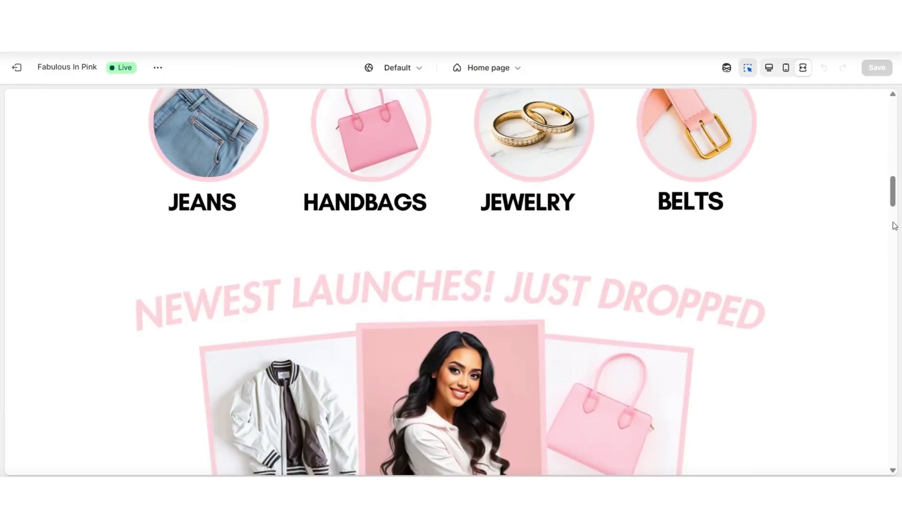
pyautogui.moveTo(893, 191); pyautogui.dragTo(894, 226)
pyautogui.scroll(-10, 894, 226)
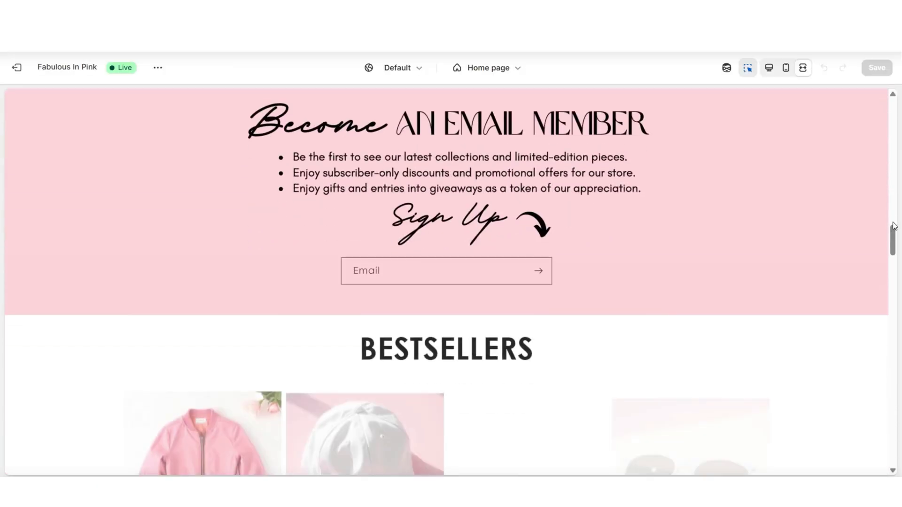
pyautogui.scroll(2, 893, 226)
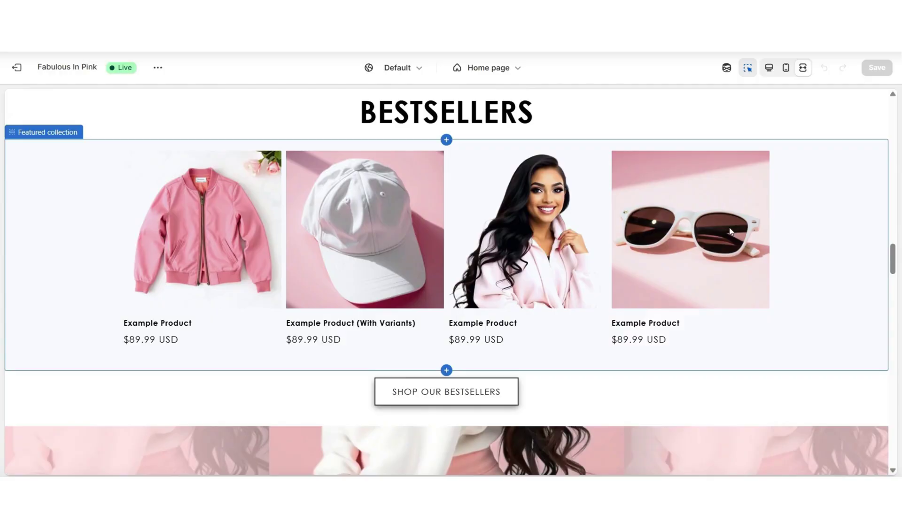
# Step: Open the bestseller showing the woman in the pink jacket, check its product page, and view the home page's Summer Deals banner
pyautogui.click(552, 252)
pyautogui.click(518, 255)
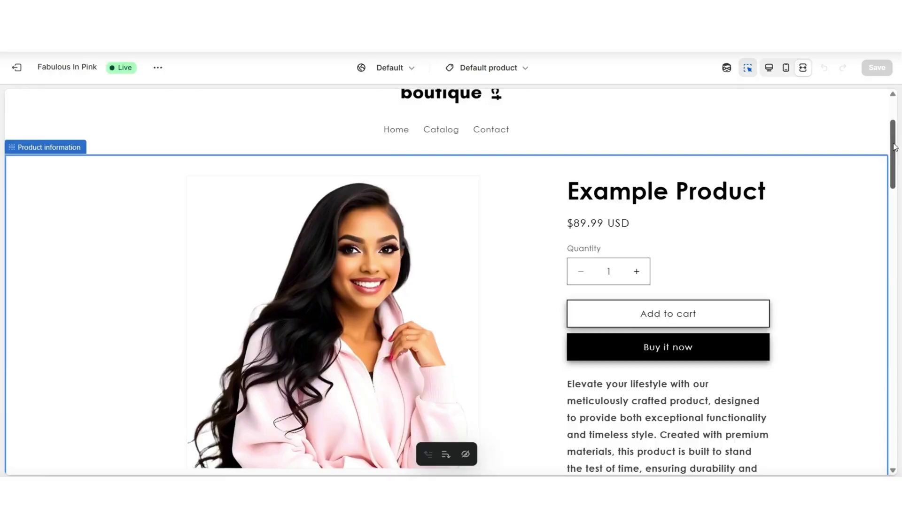
pyautogui.moveTo(893, 149); pyautogui.dragTo(894, 126)
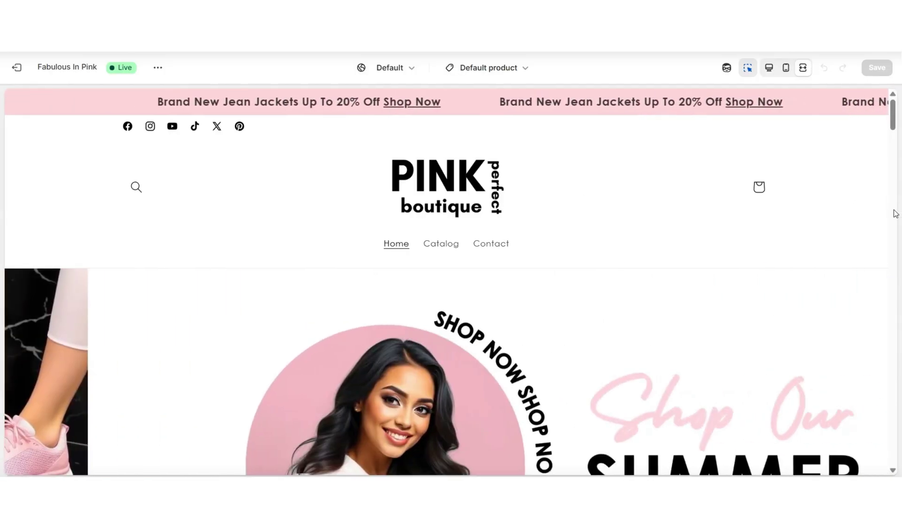
pyautogui.scroll(-3, 896, 213)
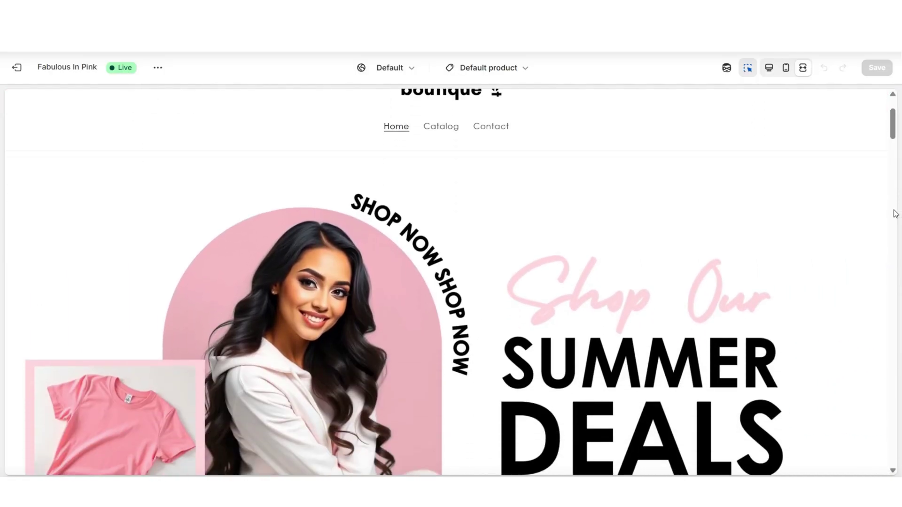
pyautogui.scroll(-2, 896, 213)
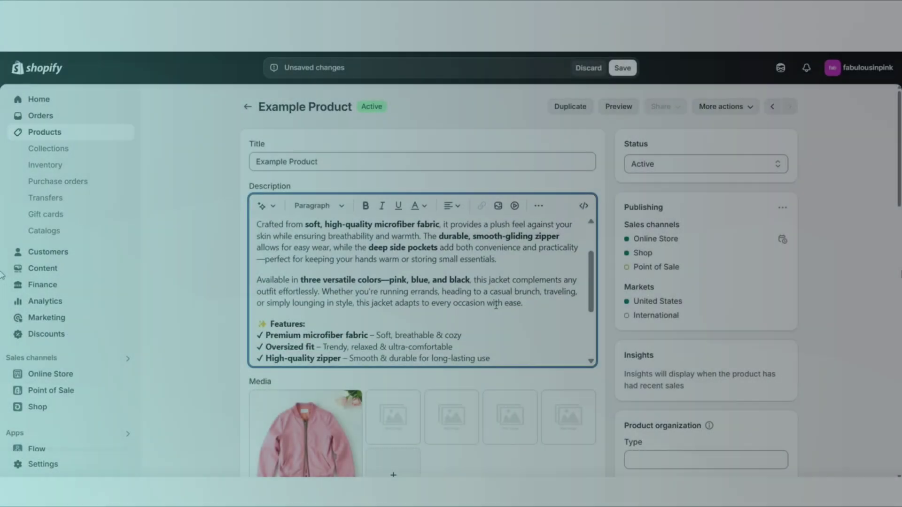
# Step: Read through the pink jacket's product description and highlight its Features heading
pyautogui.scroll(-5, 495, 305)
pyautogui.scroll(10, 422, 282)
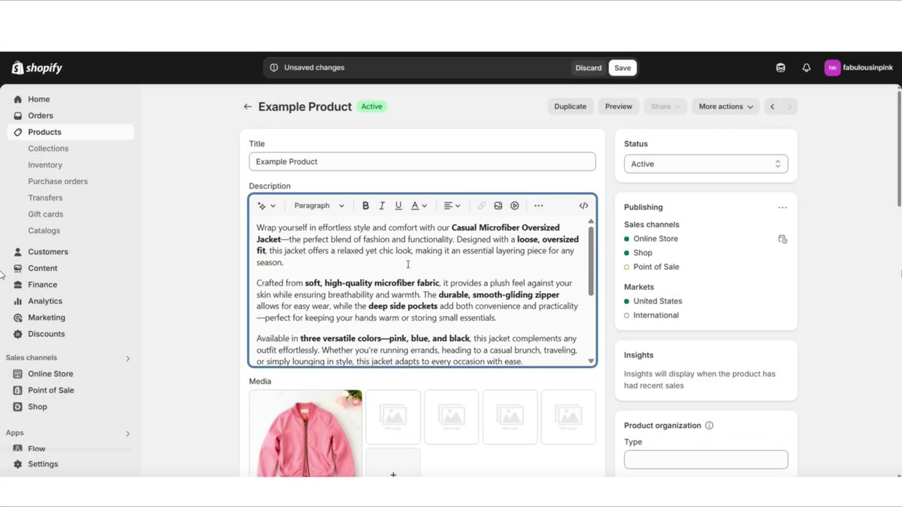
pyautogui.scroll(-3, 408, 265)
pyautogui.moveTo(305, 265); pyautogui.dragTo(256, 265)
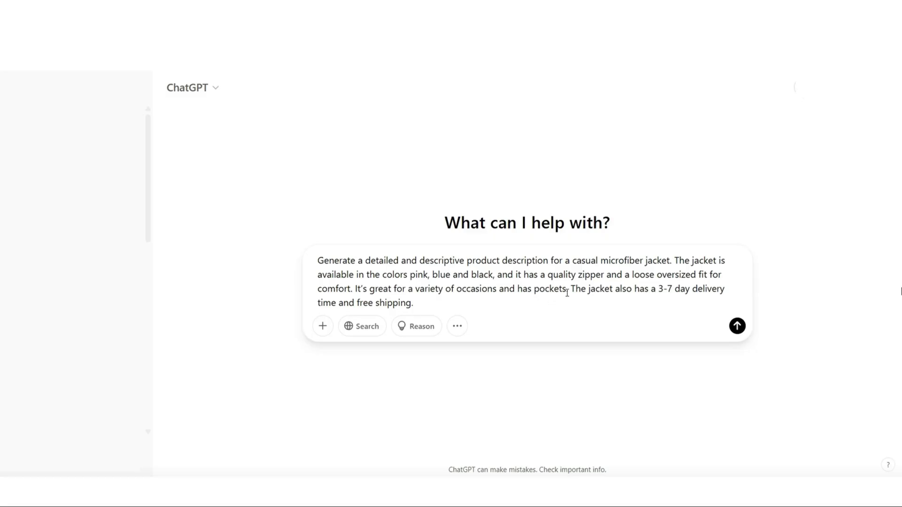
# Step: Switch to ChatGPT, submit the prepared microfiber jacket description prompt, and read the response
pyautogui.click(737, 326)
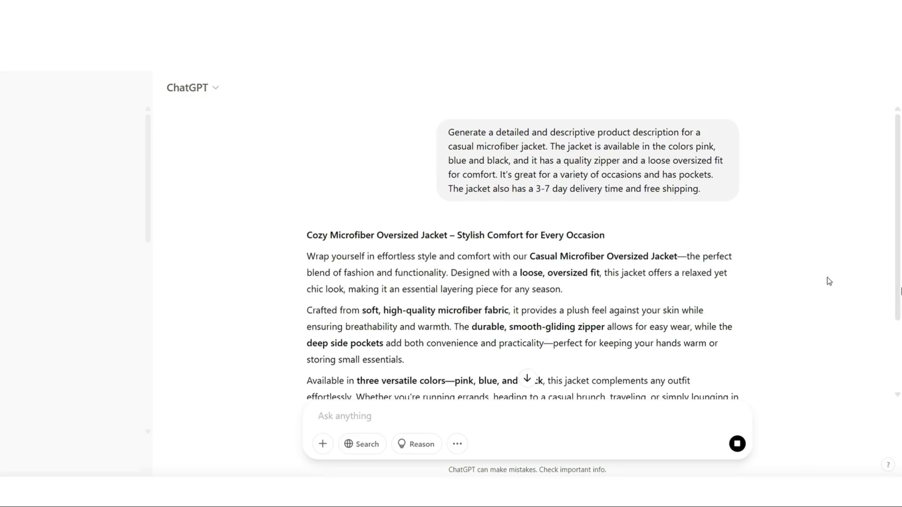
pyautogui.scroll(-1, 795, 296)
pyautogui.scroll(-2, 794, 295)
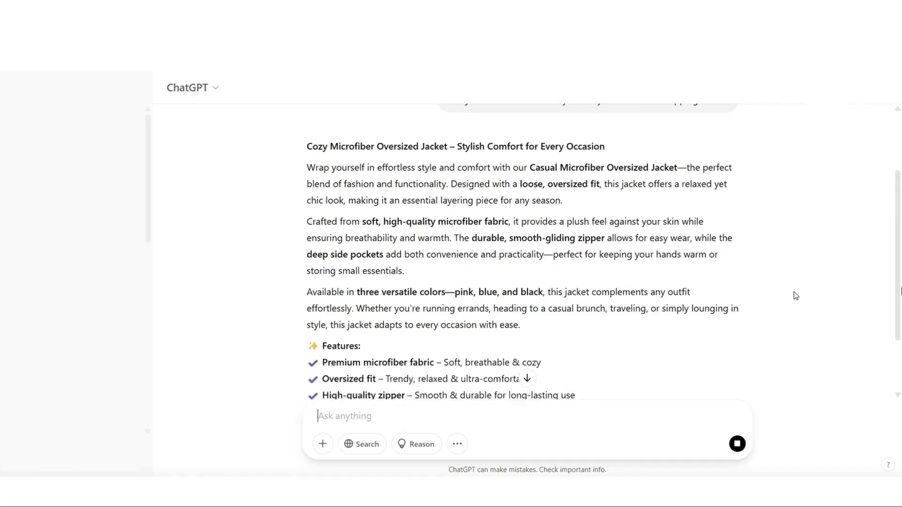
# Step: In a new chat, request a detailed description of a casual microfiber jacket: pink, blue, black, quality zipper, oversized fit, pockets, 3-7 day delivery, free shipping
pyautogui.hotkey('ctrl', 'shift', 'o')
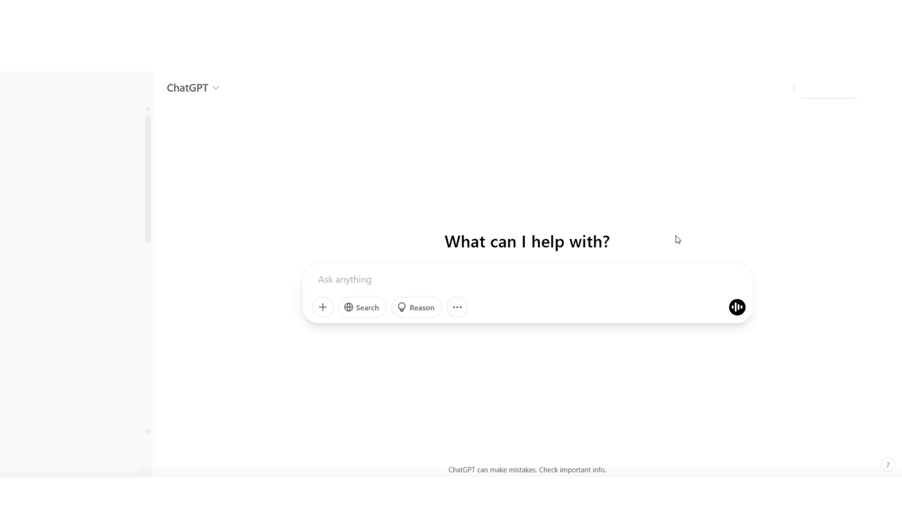
pyautogui.write('Generate a detailed and descriptive product description for a casual microfiber jacket. The jacket is available in the colors pink, blue and black, and it has a quality zipper and a loose oversized fit for comfort. It’s great for a variety of occasions and has pockets. The jacket also has a 3-7 day delivery time and free shipping.')
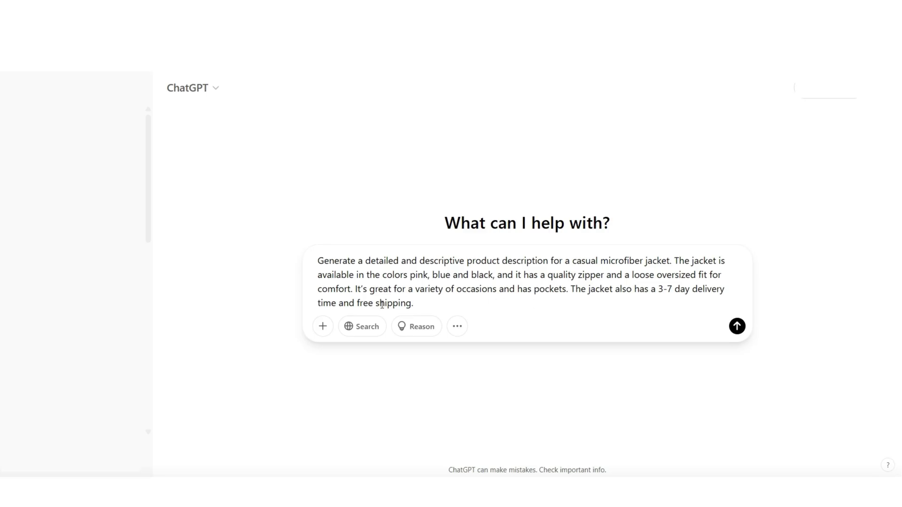
pyautogui.click(737, 325)
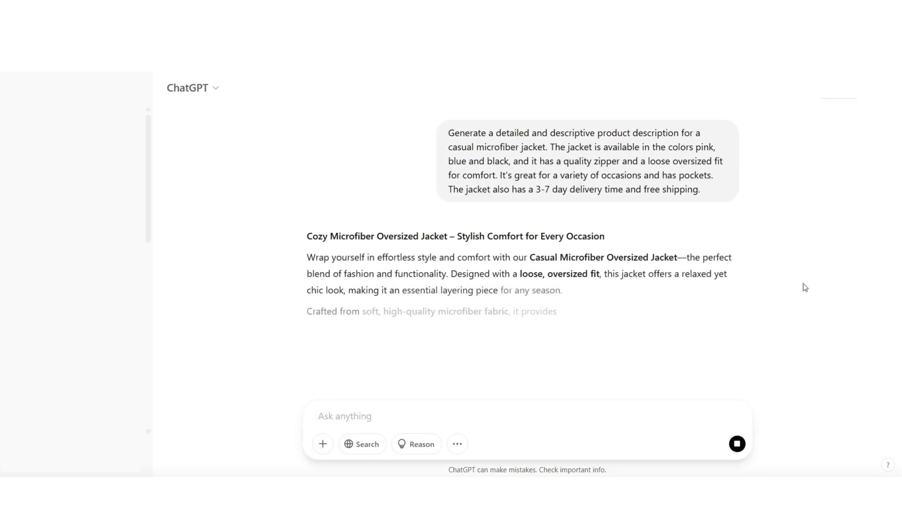
# Step: Read the generated jacket description and copy it from the "Wrap yourself in effortless style" paragraph onward, excluding the heading
pyautogui.scroll(-2, 795, 296)
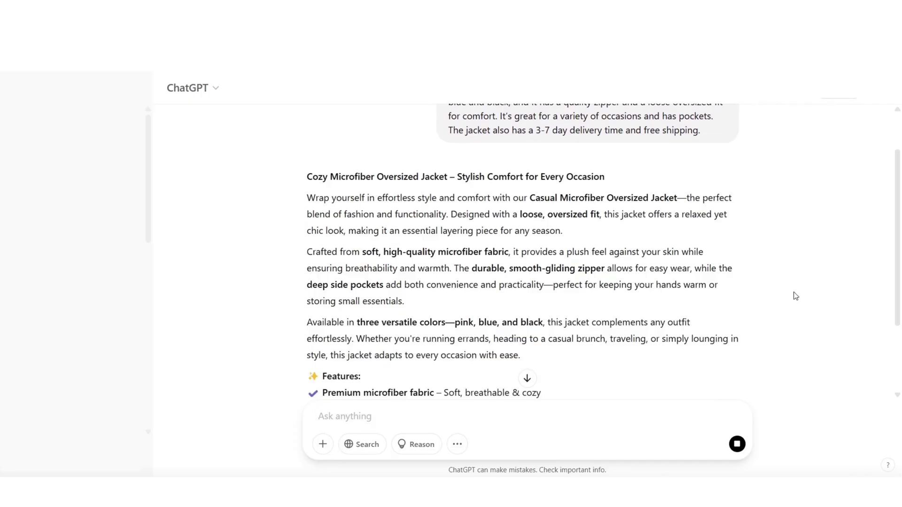
pyautogui.scroll(-2, 795, 296)
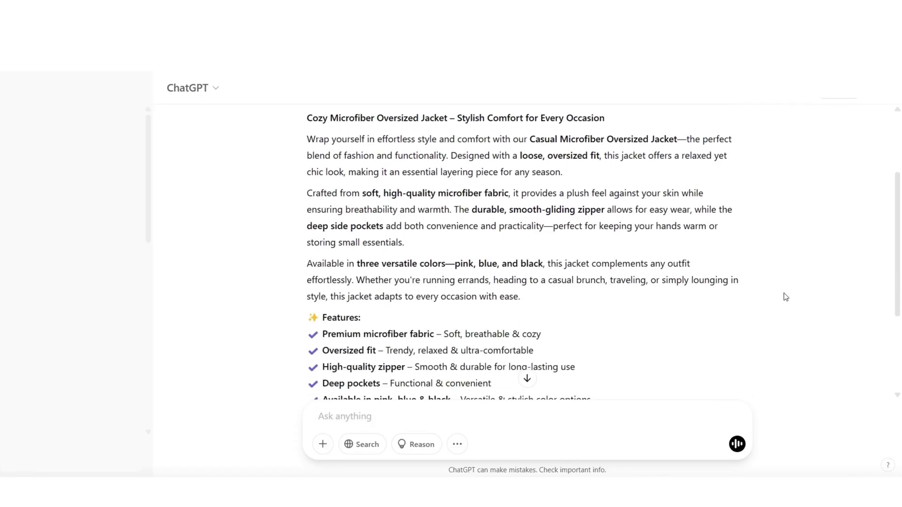
pyautogui.scroll(-2, 785, 297)
pyautogui.scroll(-1, 785, 296)
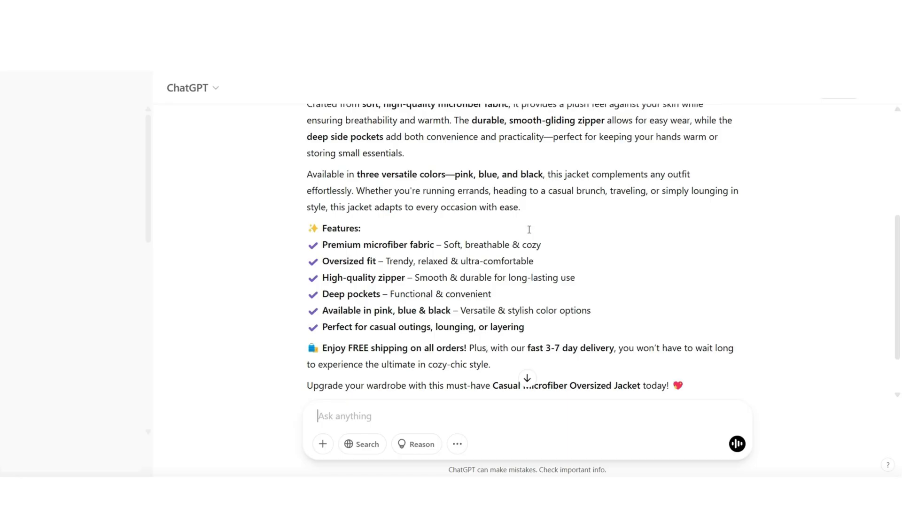
pyautogui.scroll(4, 669, 243)
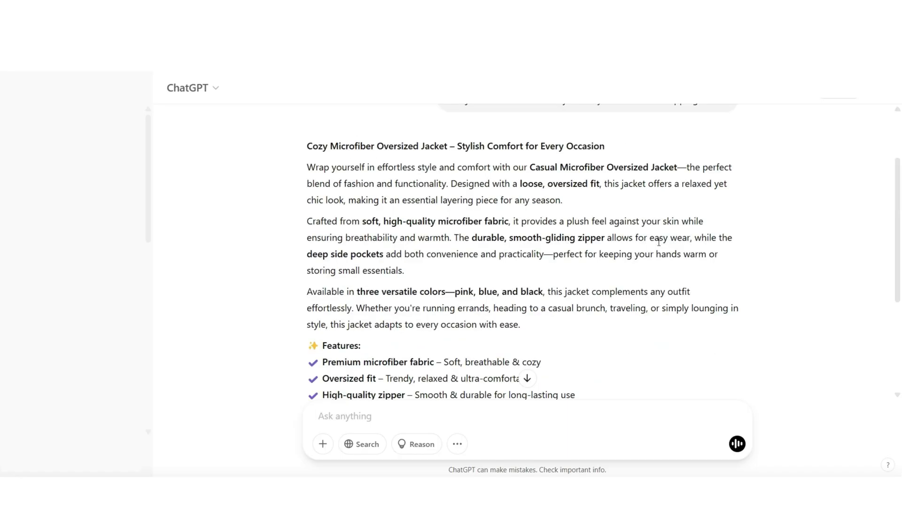
pyautogui.moveTo(307, 167); pyautogui.dragTo(344, 306)
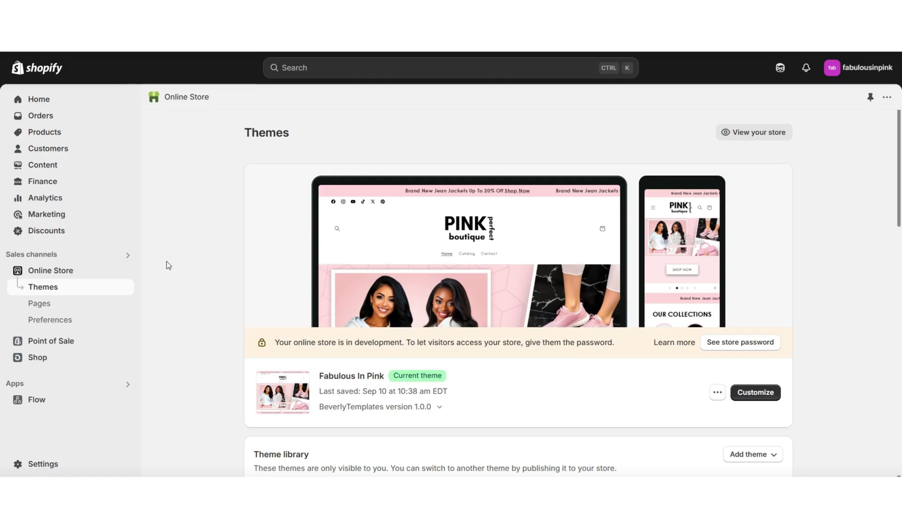
# Step: Switch to Shopify, open the pink bomber jacket product, and paste the copied text into its empty description
pyautogui.click(103, 135)
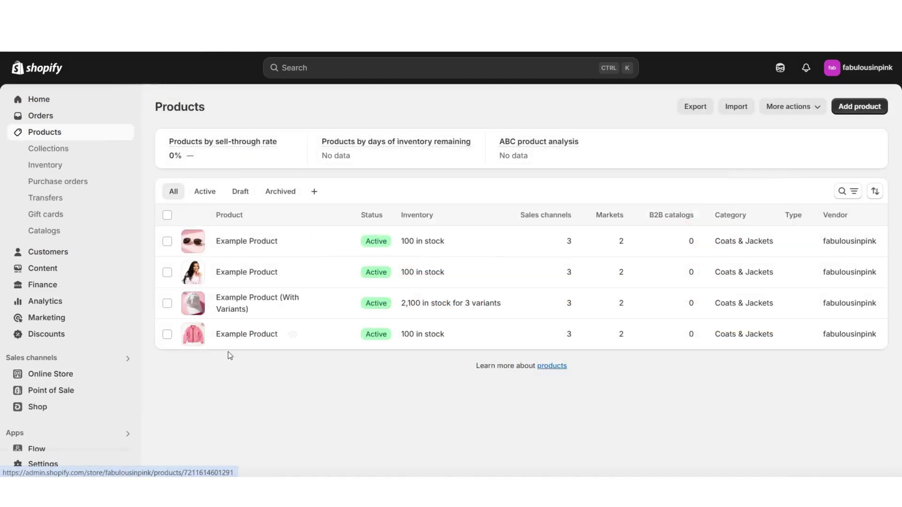
pyautogui.click(225, 335)
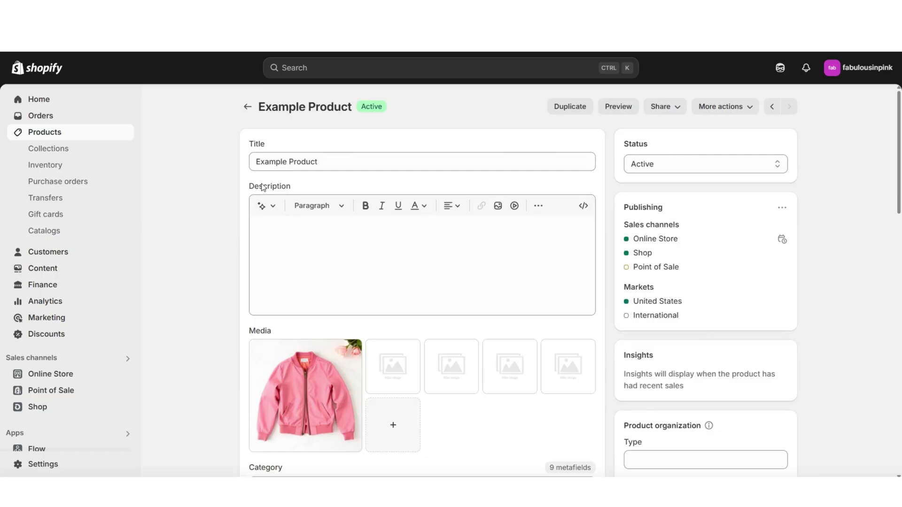
pyautogui.click(267, 224)
pyautogui.rightClick(268, 221)
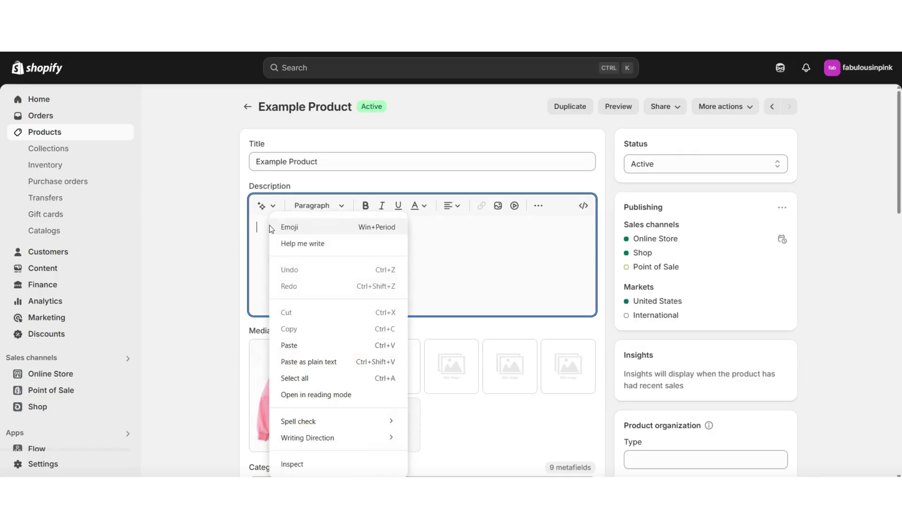
pyautogui.click(295, 345)
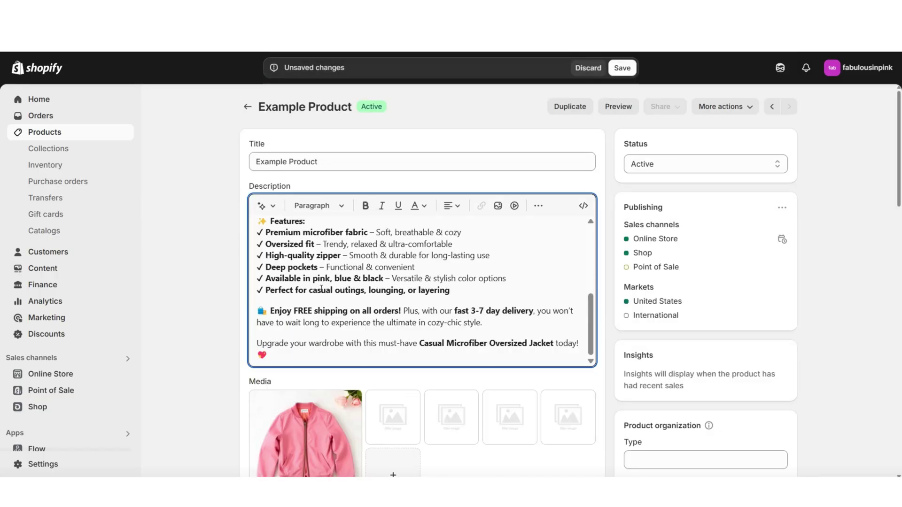
# Step: Delete the closing "Upgrade your wardrobe" sentence and its heart emoji from the product description
pyautogui.scroll(5, 463, 261)
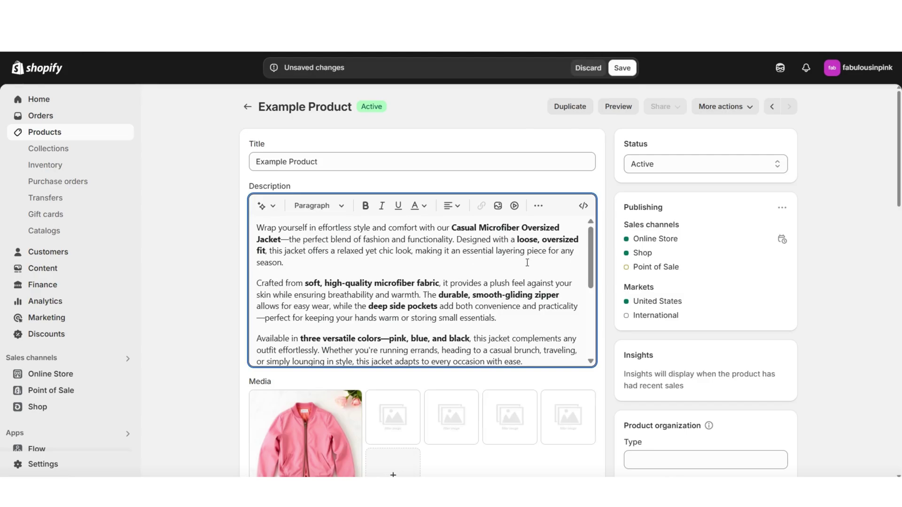
pyautogui.scroll(-5, 498, 291)
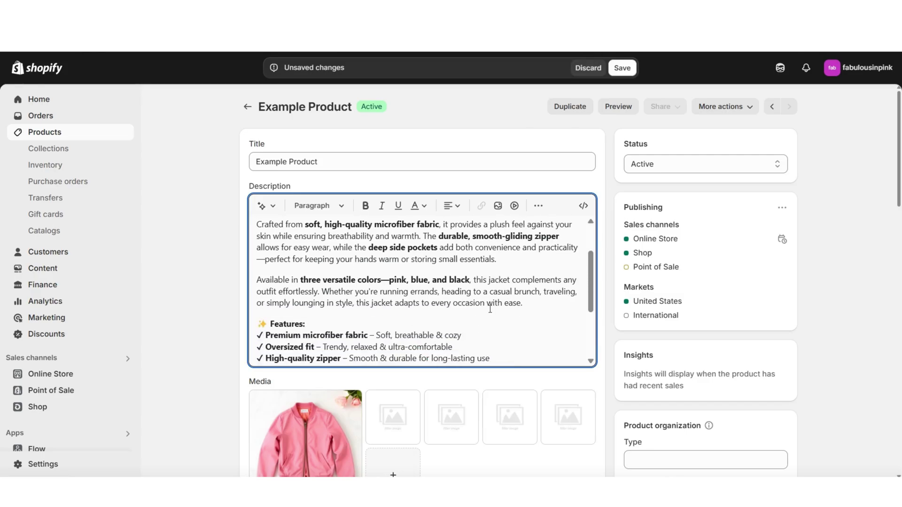
pyautogui.moveTo(268, 359); pyautogui.dragTo(285, 336)
pyautogui.press('BackSpace')
pyautogui.press('BackSpace')
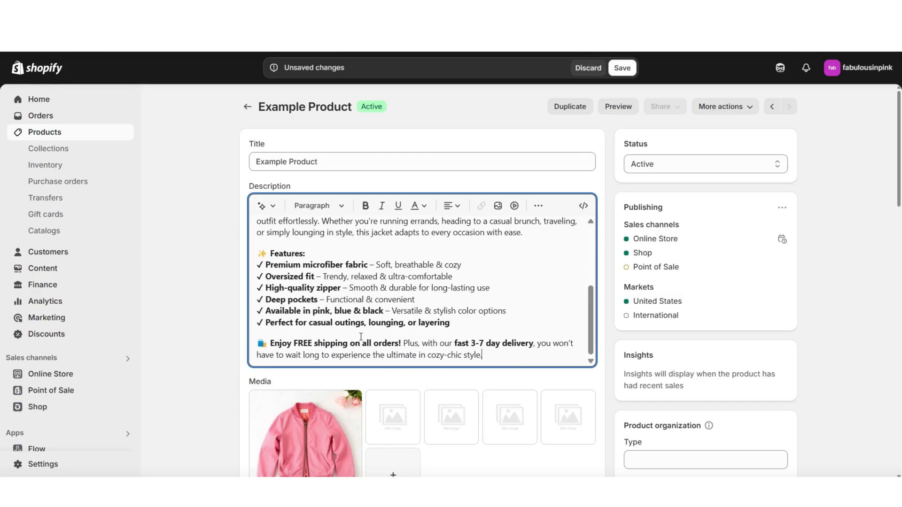
# Step: Review the shortened description and its Features heading, and save the product
pyautogui.scroll(3, 447, 323)
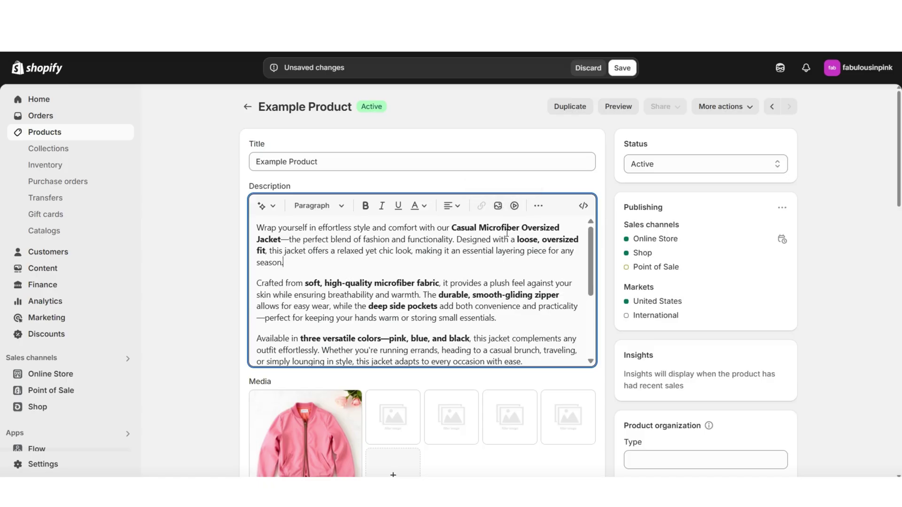
pyautogui.scroll(-3, 416, 262)
pyautogui.moveTo(305, 265); pyautogui.dragTo(258, 265)
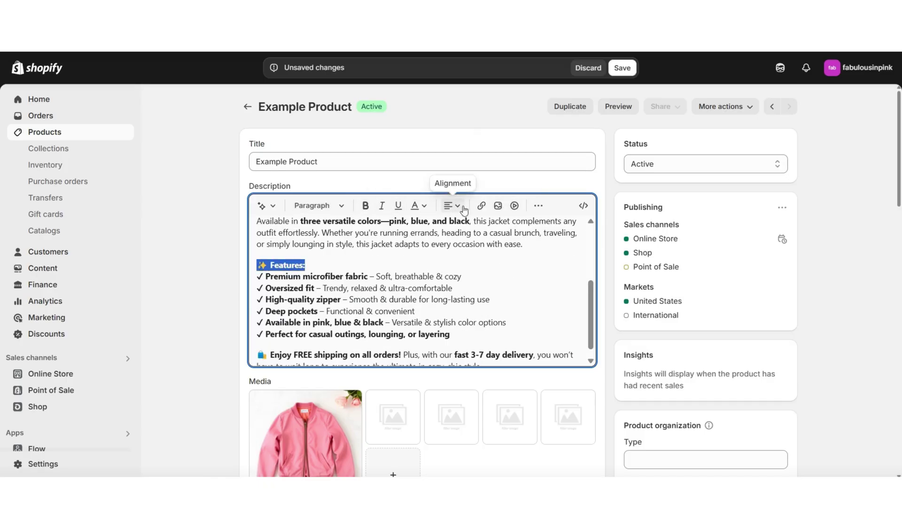
pyautogui.click(330, 210)
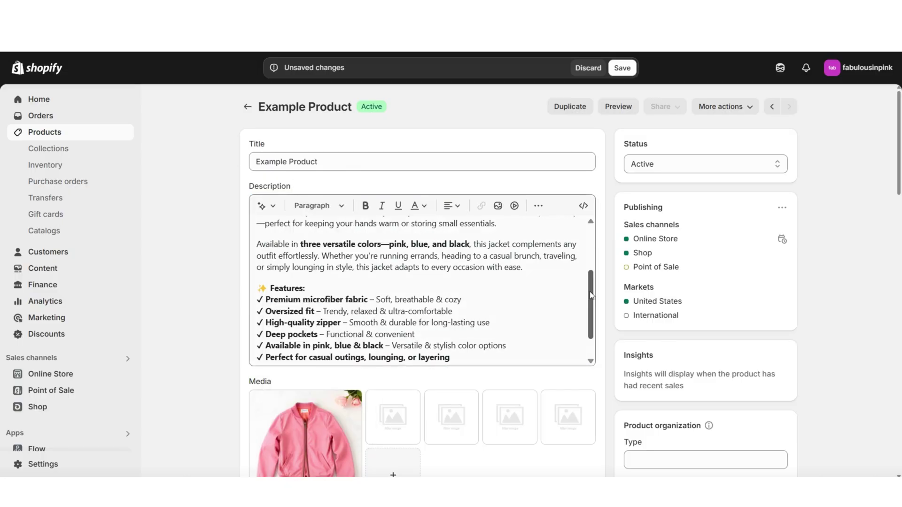
pyautogui.scroll(3, 591, 295)
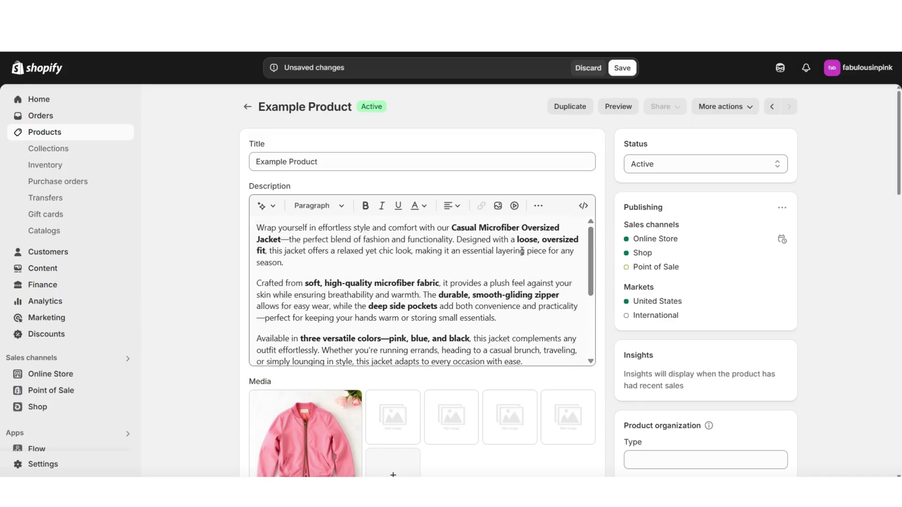
pyautogui.click(622, 68)
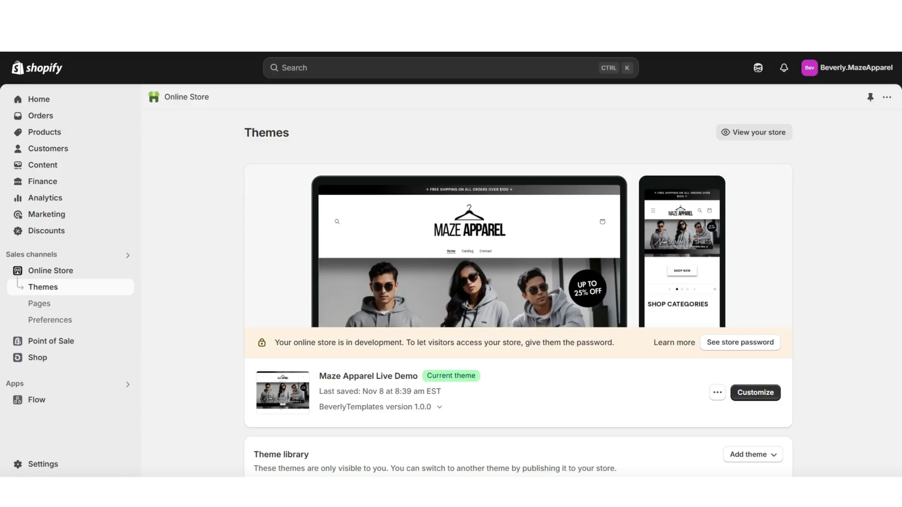
# Step: In the Maze Apparel store, start creating a new collection and look over the collection form
pyautogui.click(90, 134)
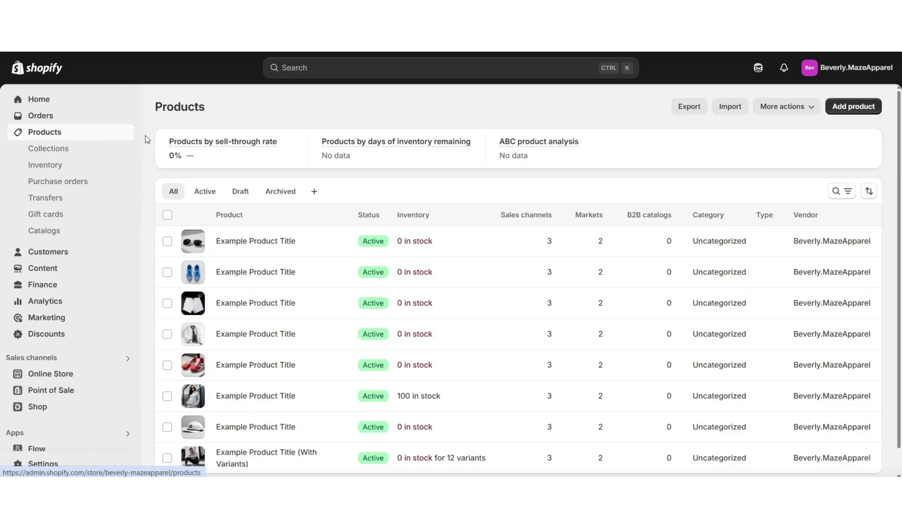
pyautogui.click(105, 150)
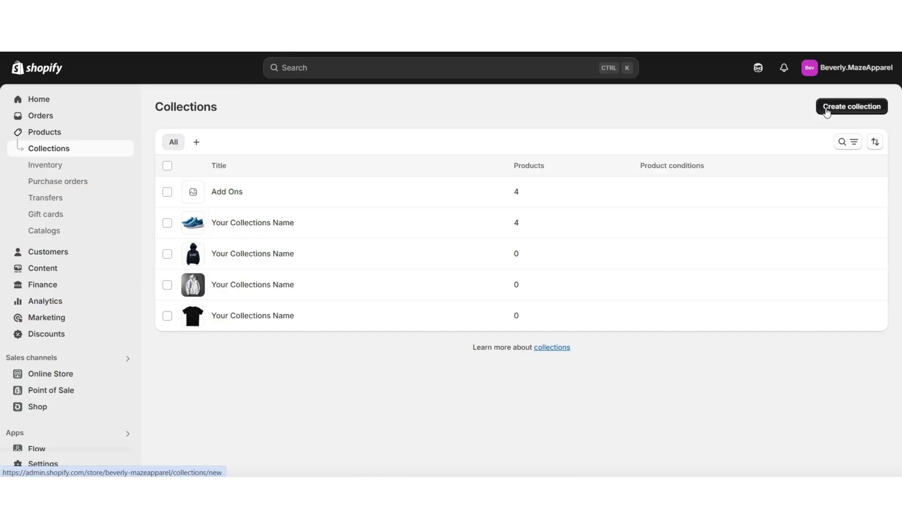
pyautogui.click(869, 110)
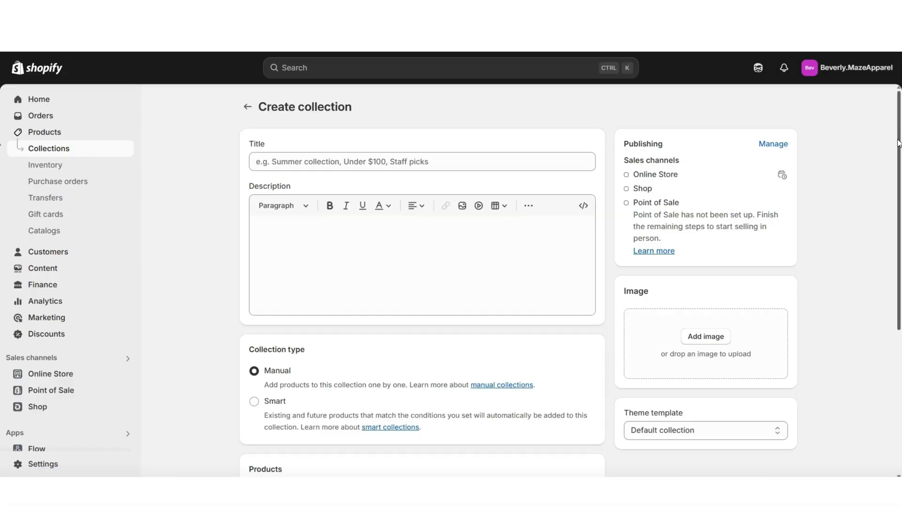
pyautogui.moveTo(898, 145); pyautogui.dragTo(895, 209)
pyautogui.scroll(3, 257, 146)
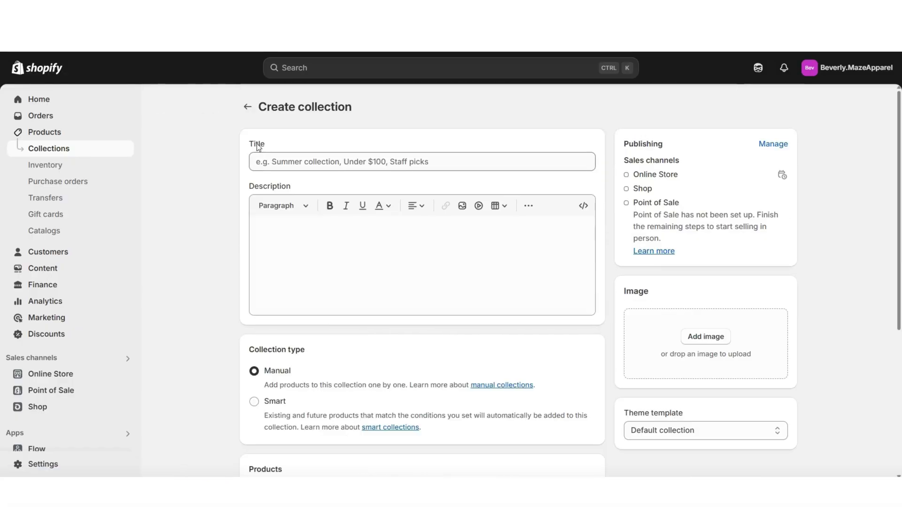
# Step: Title the new collection "Jackets & Sweatshirts", keep its type as Manual, and save it
pyautogui.click(272, 164)
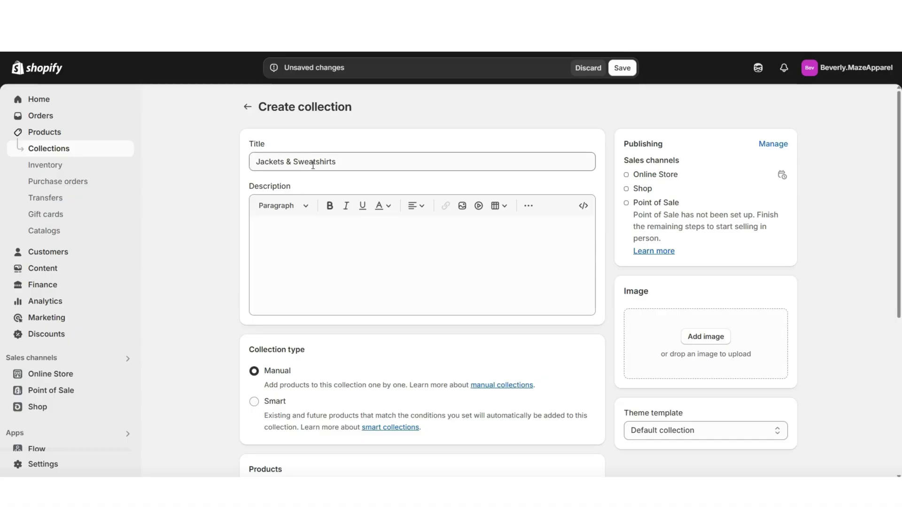
pyautogui.scroll(-5, 230, 132)
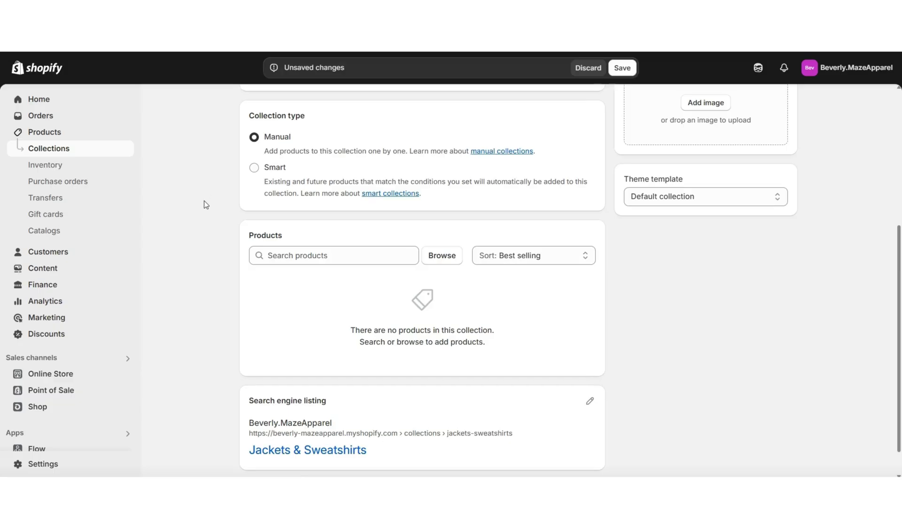
pyautogui.scroll(4, 221, 193)
pyautogui.scroll(-4, 282, 122)
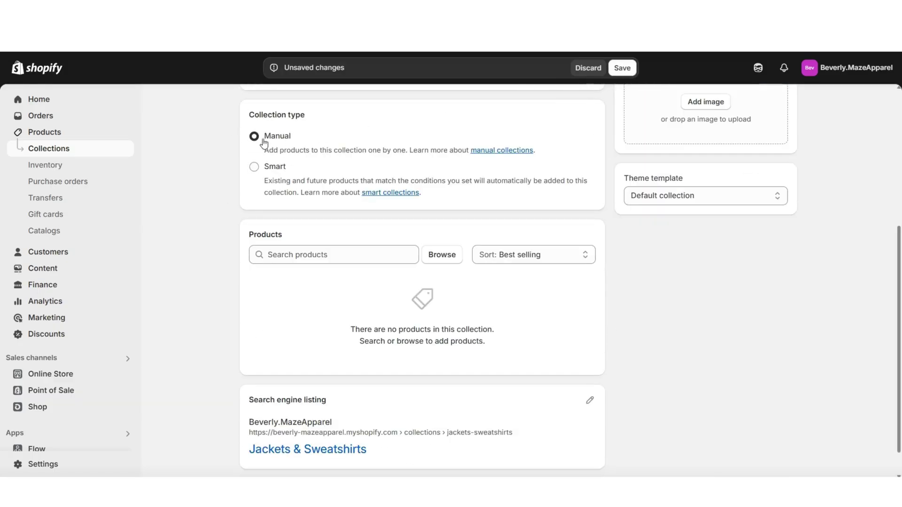
pyautogui.click(616, 72)
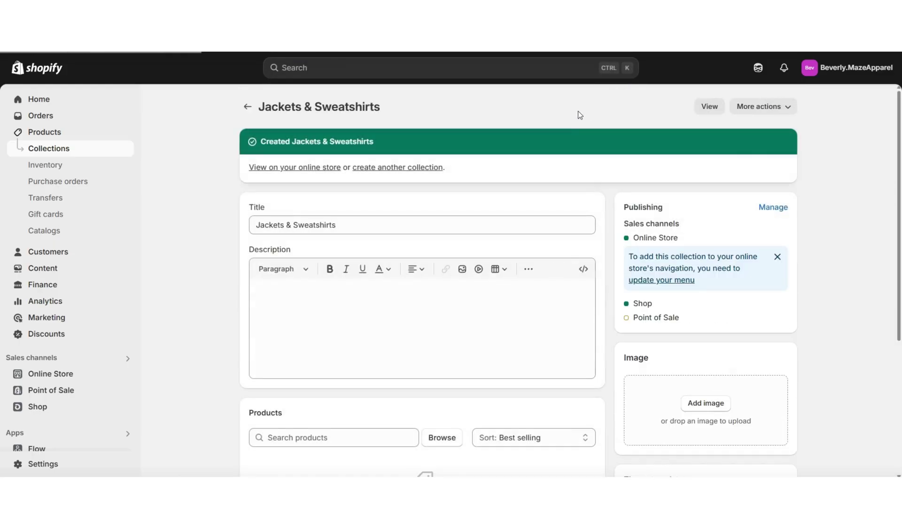
# Step: Add the white jacket, the gray hoodie and "Example Product Title (With Variants)" to the Jackets & Sweatshirts collection
pyautogui.scroll(-5, 262, 203)
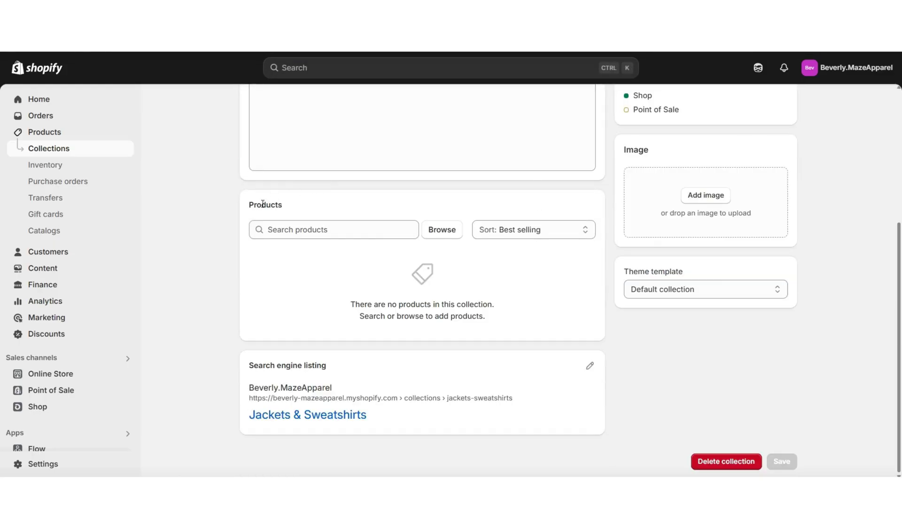
pyautogui.click(439, 234)
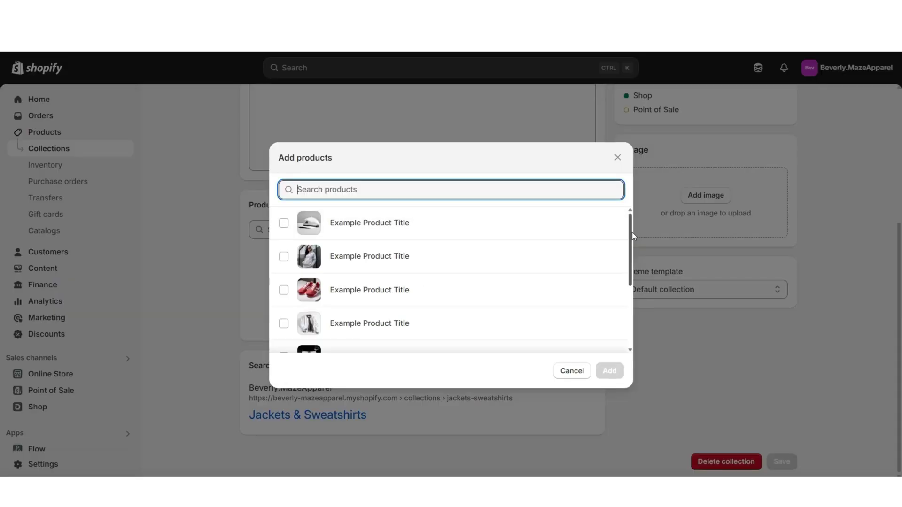
pyautogui.click(284, 256)
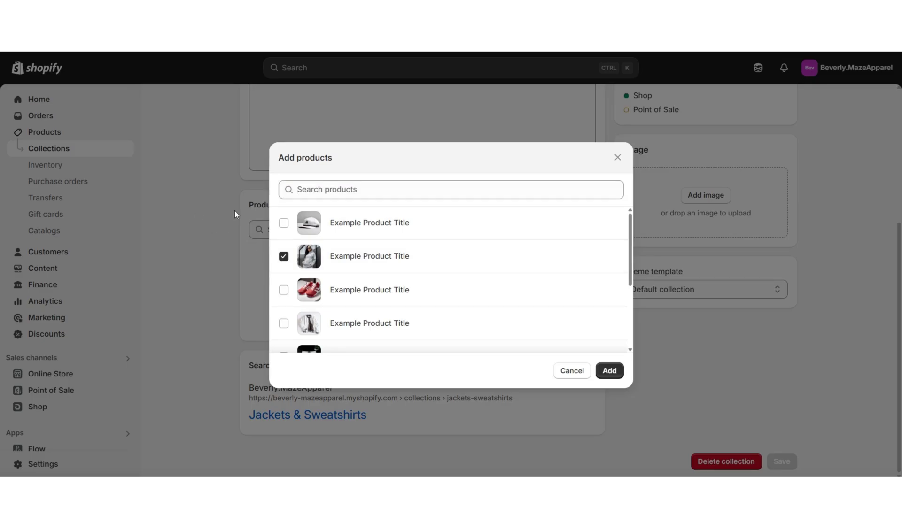
pyautogui.click(337, 194)
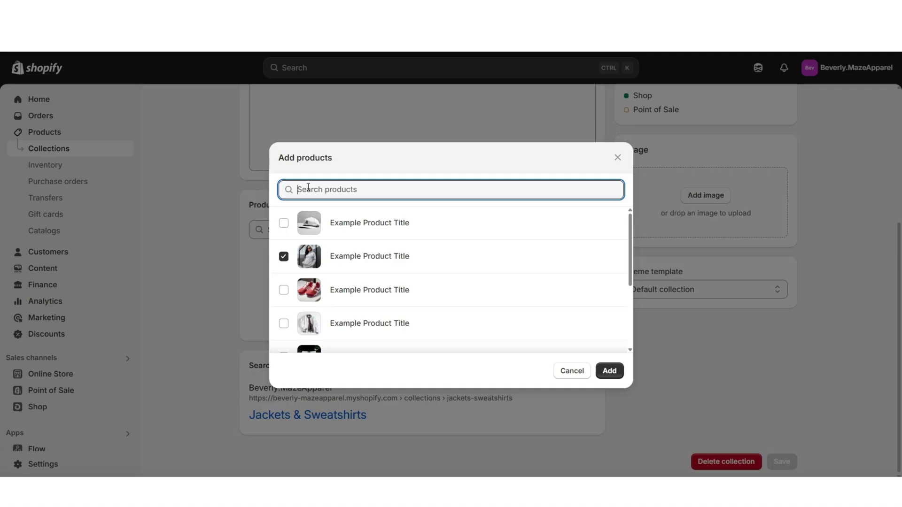
pyautogui.scroll(-3, 422, 281)
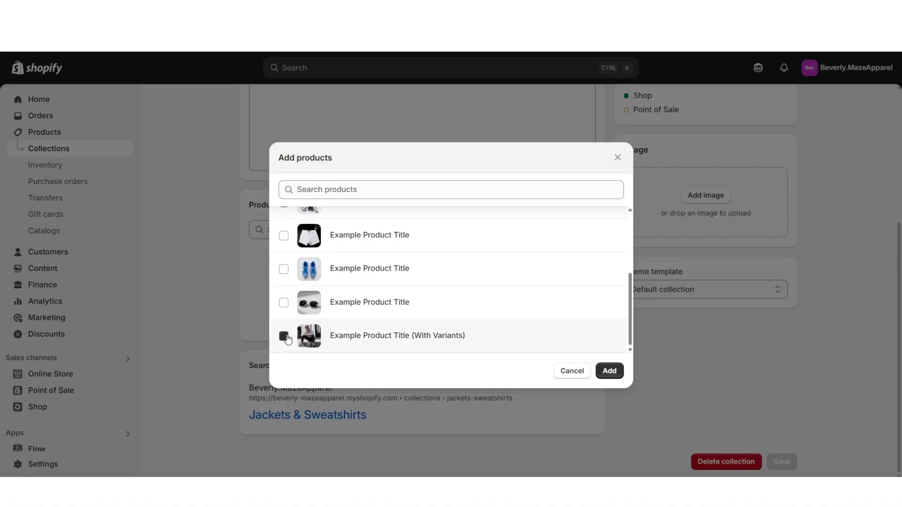
pyautogui.click(284, 336)
pyautogui.click(610, 370)
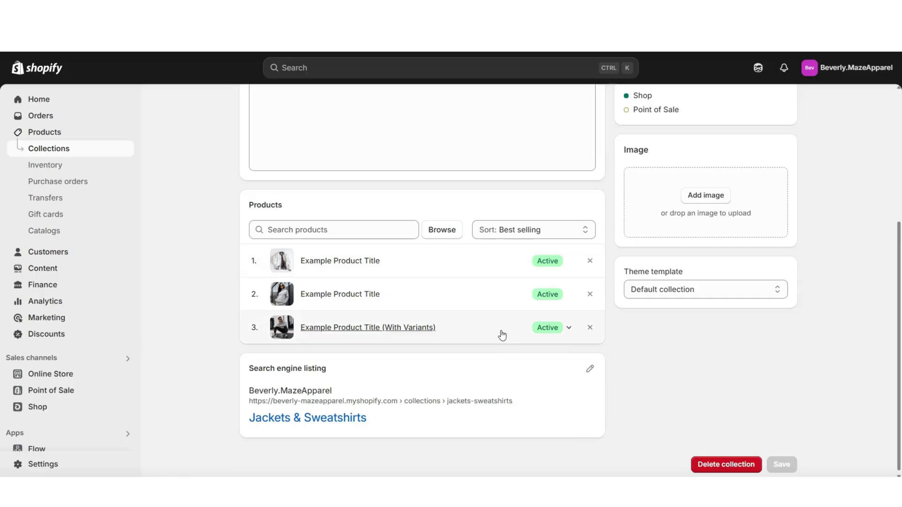
# Step: Set the collection's product sorting to Manually and move the With Variants product to first place
pyautogui.click(507, 233)
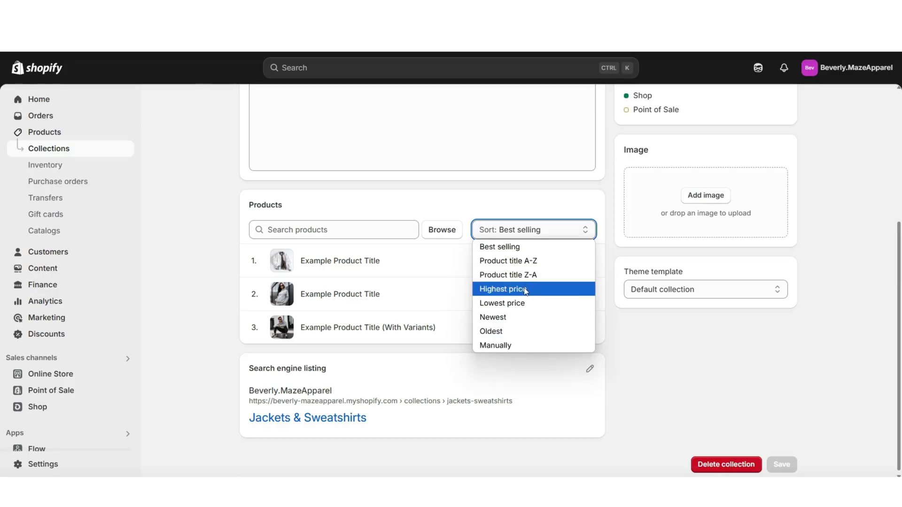
pyautogui.click(502, 346)
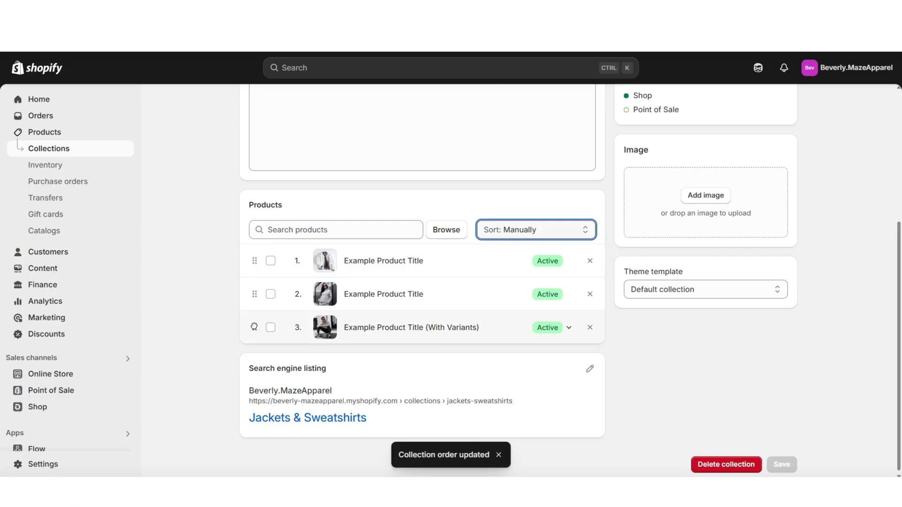
pyautogui.moveTo(254, 327); pyautogui.dragTo(262, 264)
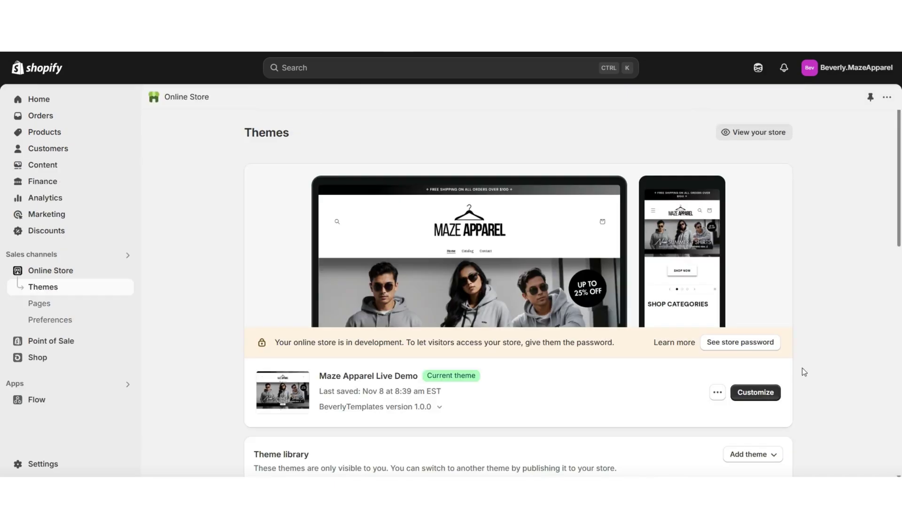
# Step: Open the Maze Apparel Live Demo theme for customizing and insert a Collection list section above the About Us section
pyautogui.click(749, 393)
pyautogui.scroll(-8, 895, 223)
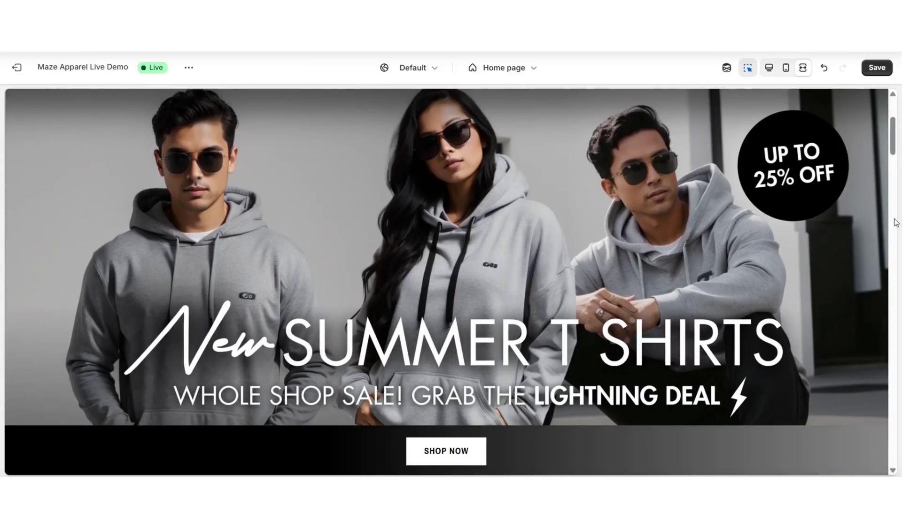
pyautogui.scroll(-5, 896, 223)
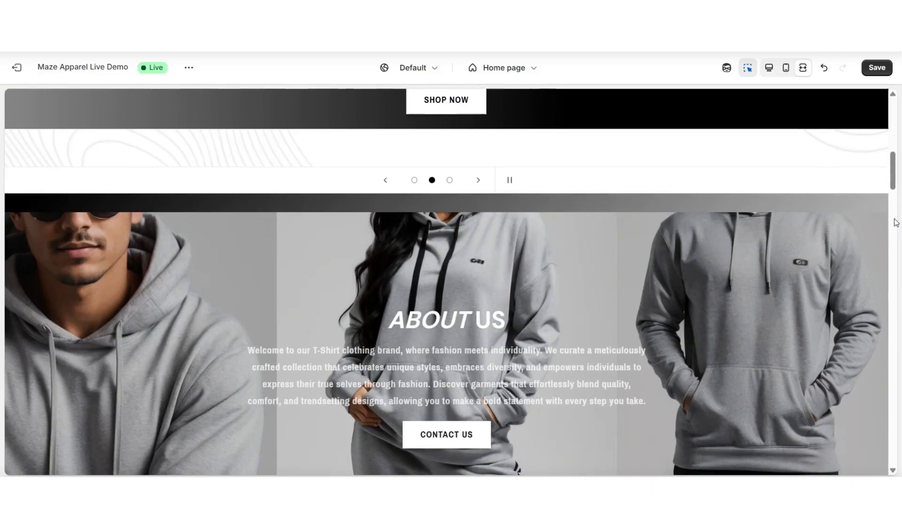
pyautogui.click(449, 196)
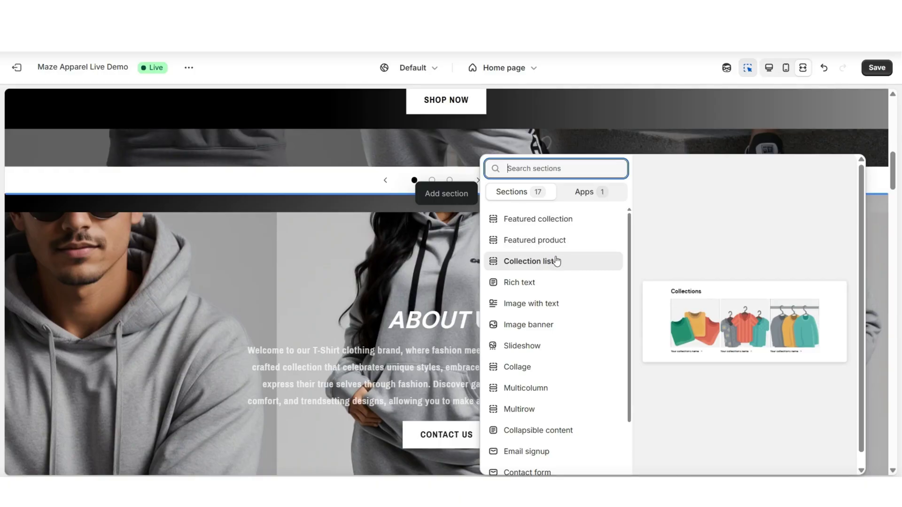
pyautogui.click(574, 263)
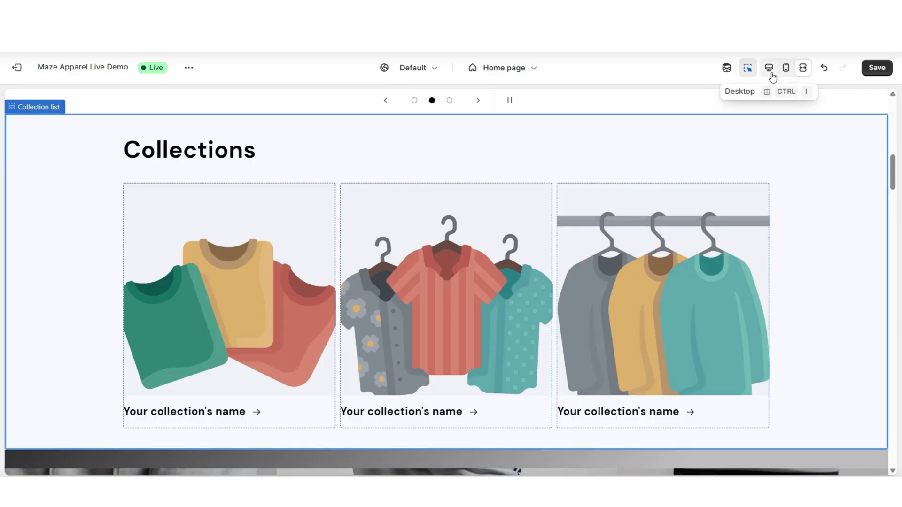
# Step: In desktop view, change the collection list's heading to "SHOP CATEGORIES" and set its desktop column count to 4
pyautogui.click(771, 75)
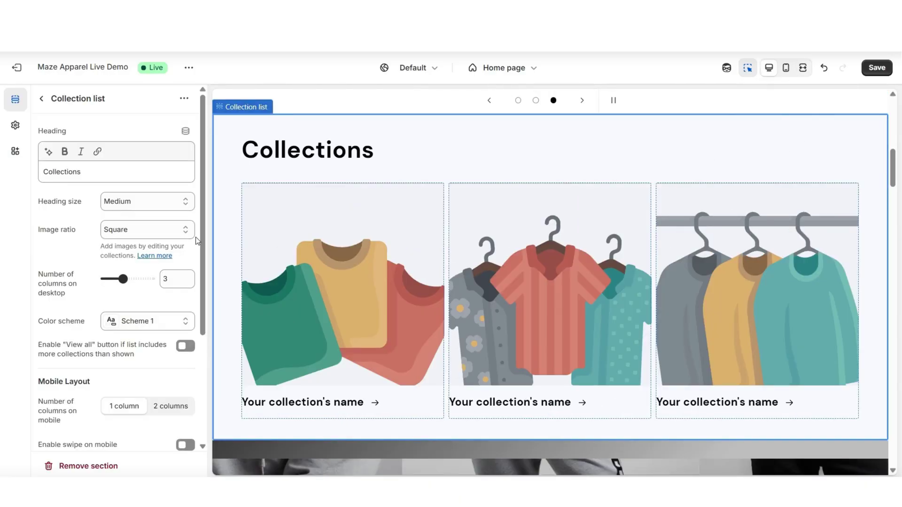
pyautogui.scroll(-4, 201, 238)
pyautogui.scroll(5, 203, 240)
pyautogui.rightClick(62, 175)
pyautogui.click(95, 244)
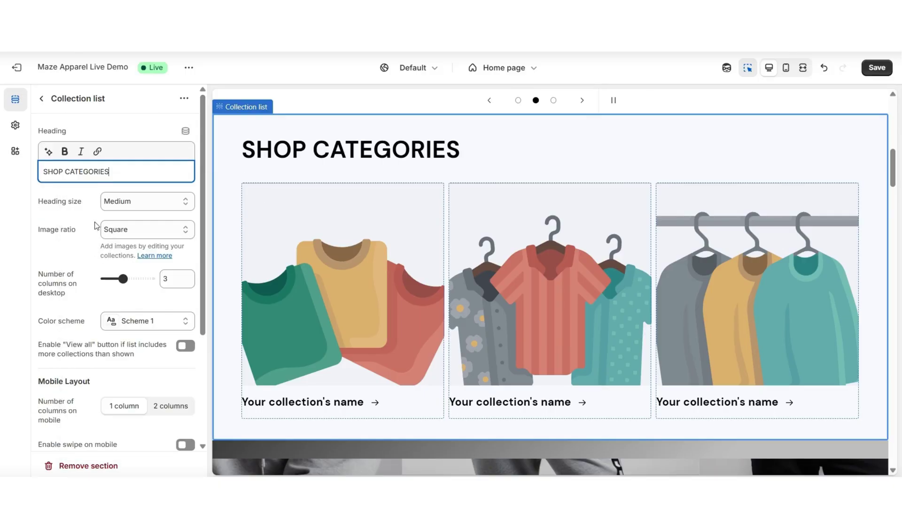
pyautogui.moveTo(123, 279); pyautogui.dragTo(132, 278)
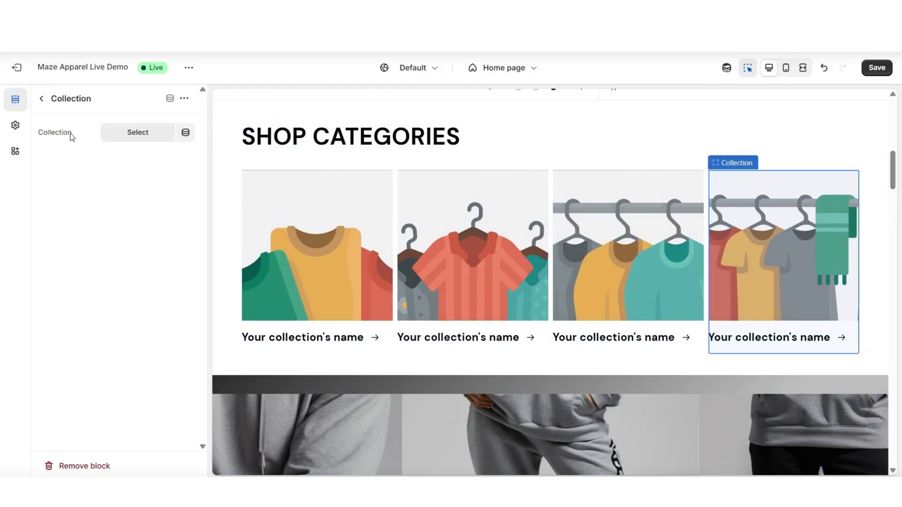
# Step: Assign the Jackets & Sweatshirts collection to the fourth block of the SHOP CATEGORIES section
pyautogui.click(137, 134)
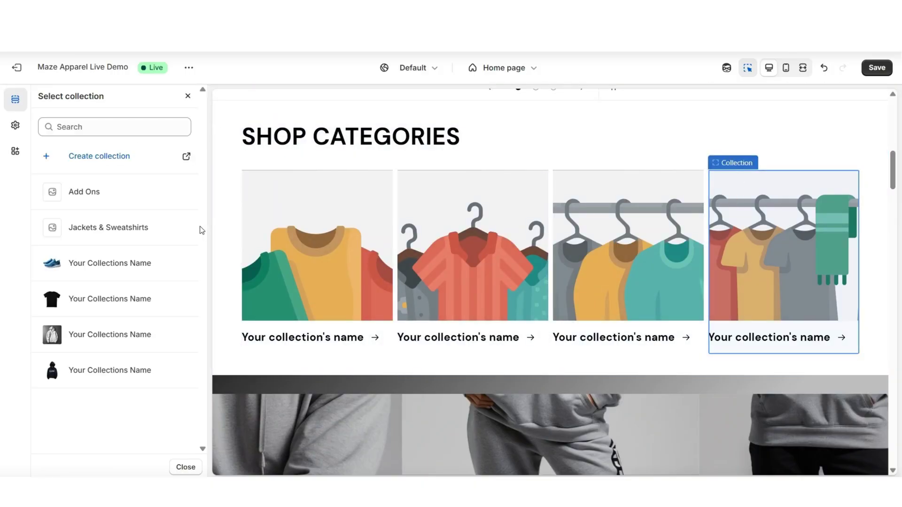
pyautogui.click(187, 229)
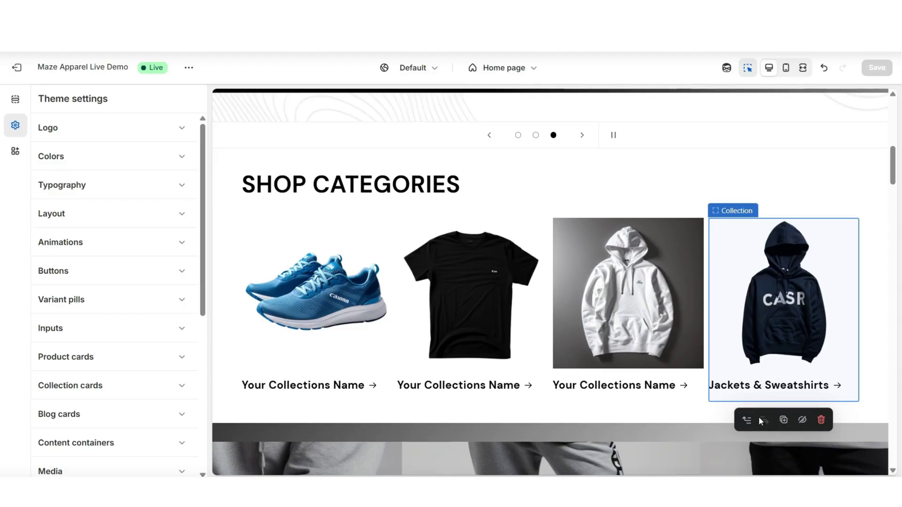
# Step: Try to move the Jackets & Sweatshirts block one position earlier and check the SHOP CATEGORIES section on the home page
pyautogui.click(748, 421)
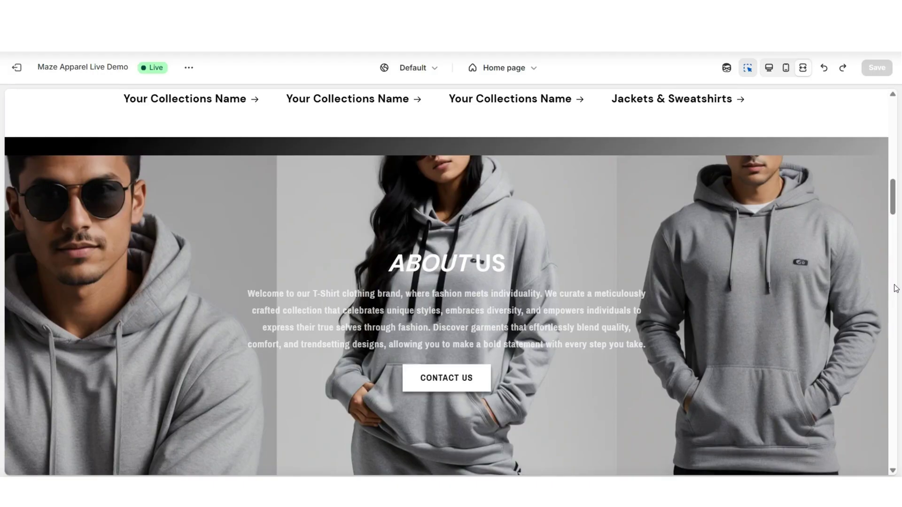
pyautogui.scroll(5, 896, 288)
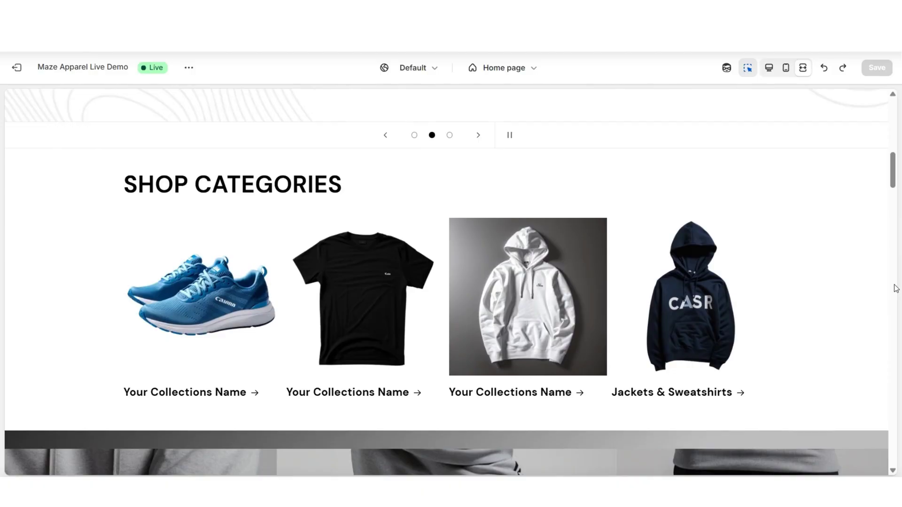
pyautogui.click(671, 273)
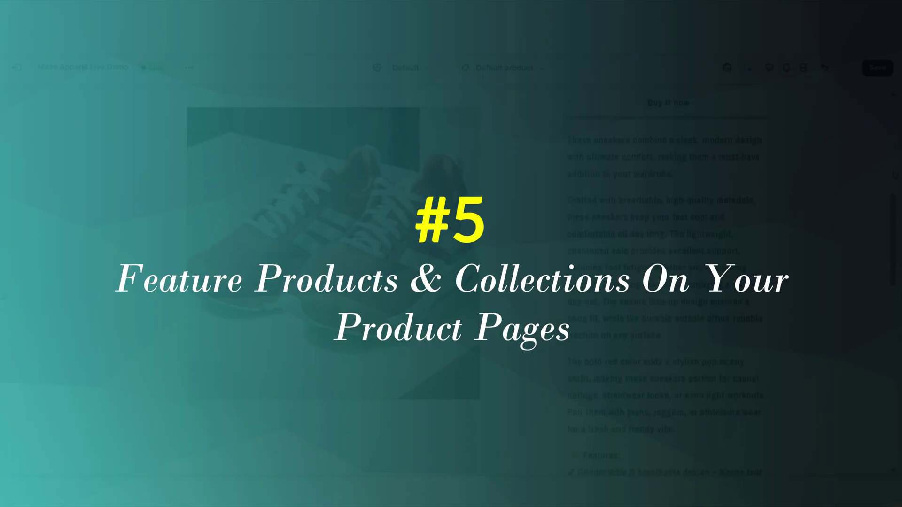
# Step: Examine the red sneakers' product page, its description and the "More Sports Clothing" featured collection beneath it
pyautogui.scroll(-4, 895, 223)
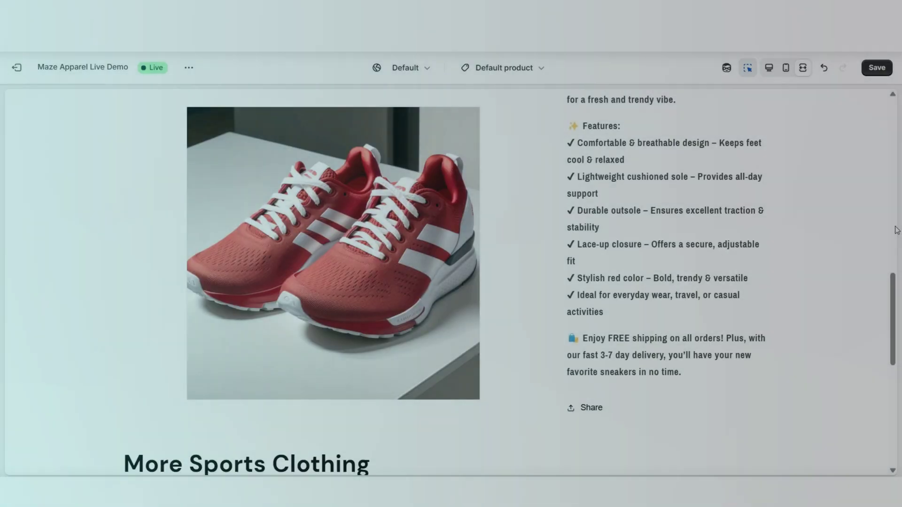
pyautogui.scroll(-2, 896, 230)
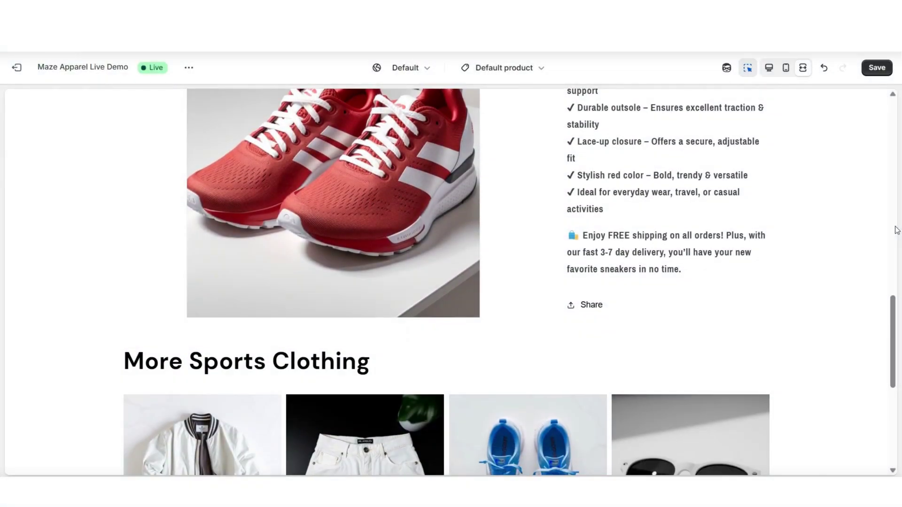
pyautogui.scroll(-3, 896, 230)
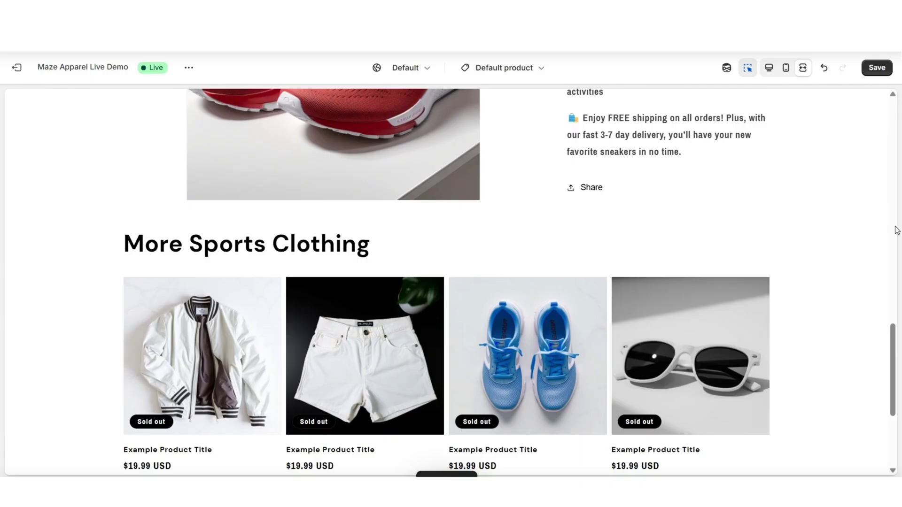
pyautogui.scroll(-2, 896, 230)
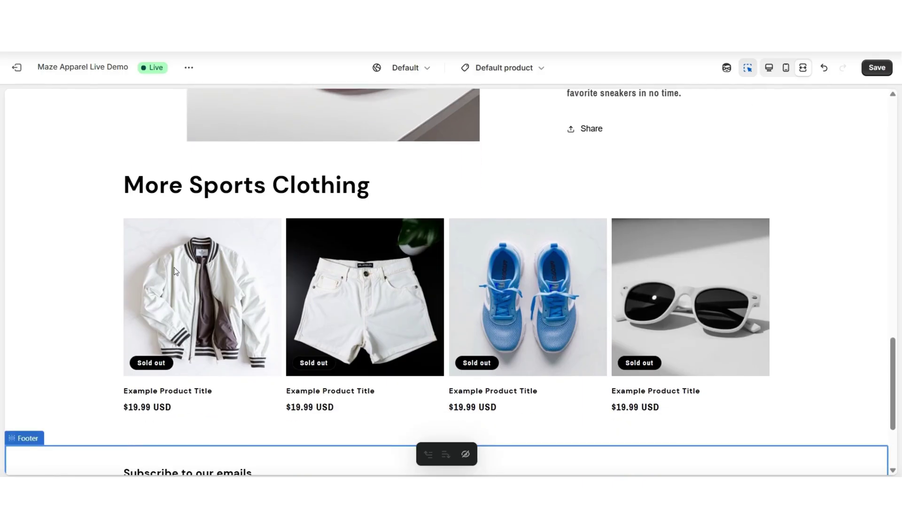
pyautogui.scroll(5, 896, 282)
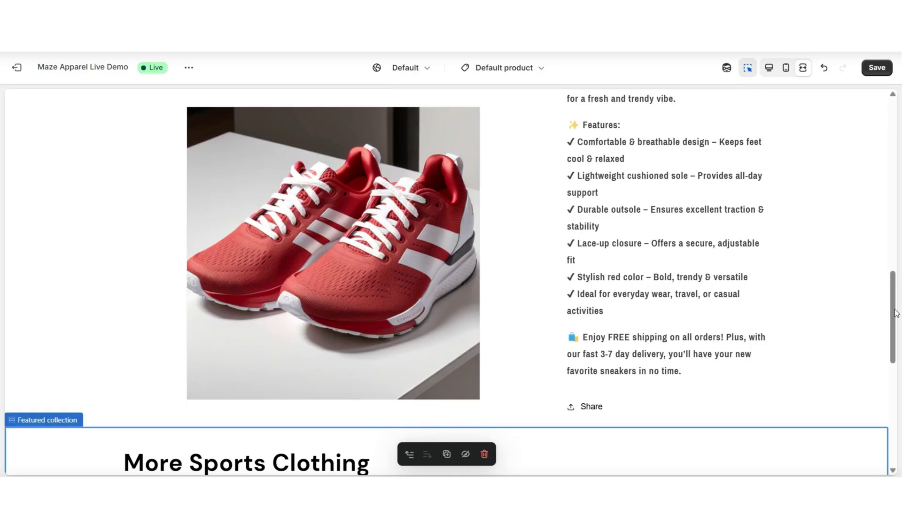
pyautogui.scroll(-2, 896, 313)
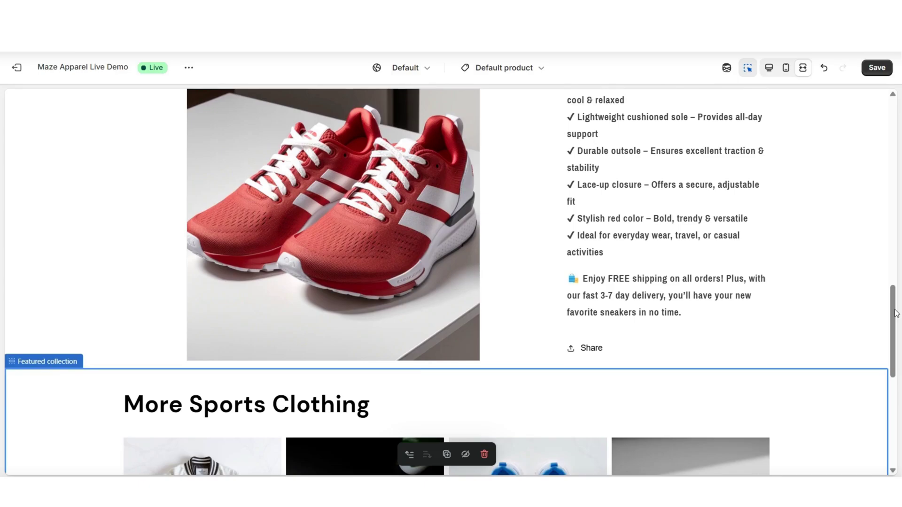
pyautogui.scroll(-3, 896, 313)
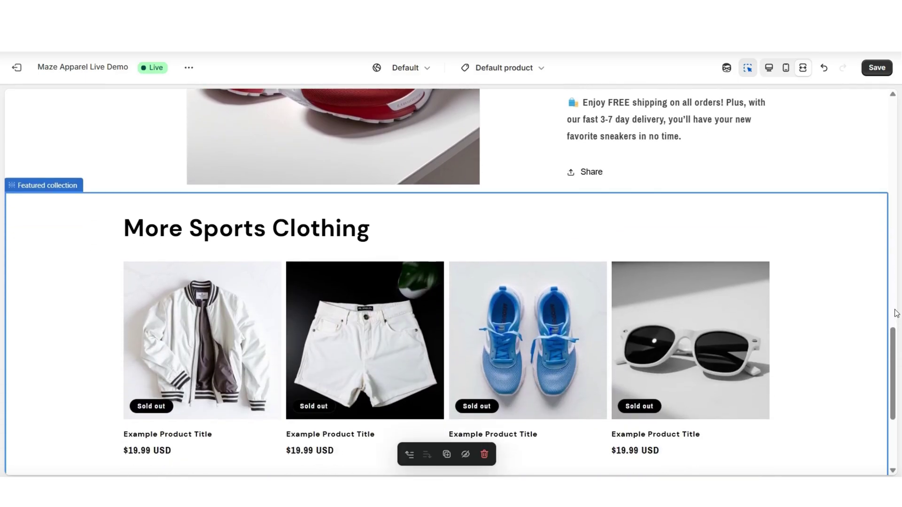
pyautogui.scroll(1, 896, 313)
pyautogui.scroll(-2, 896, 314)
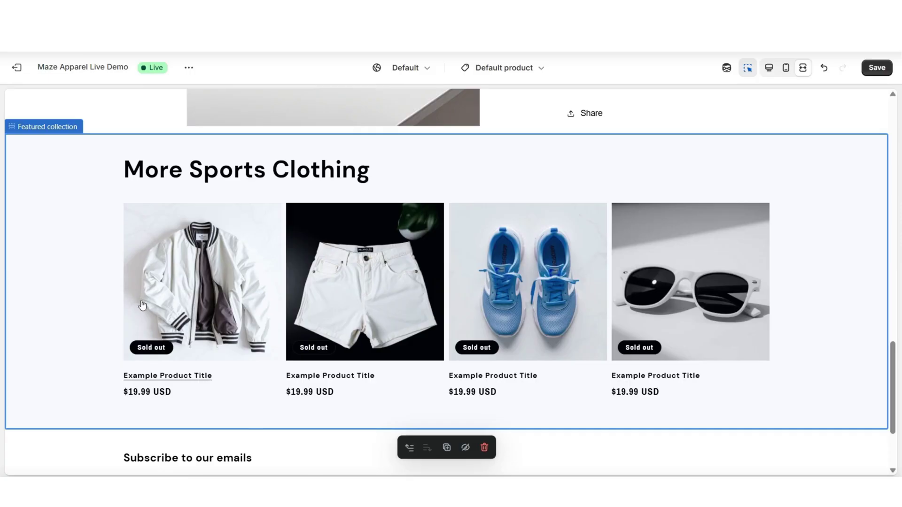
pyautogui.scroll(3, 894, 331)
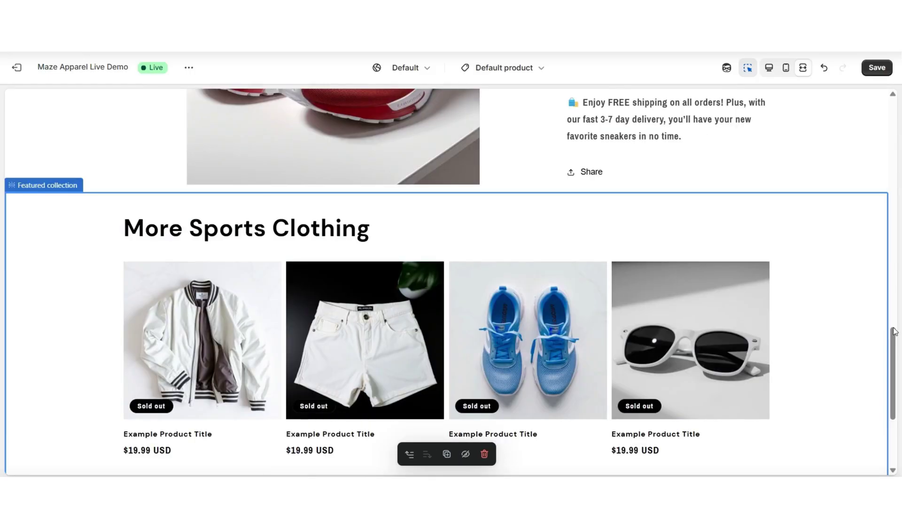
pyautogui.hotkey('ctrl', 'z')
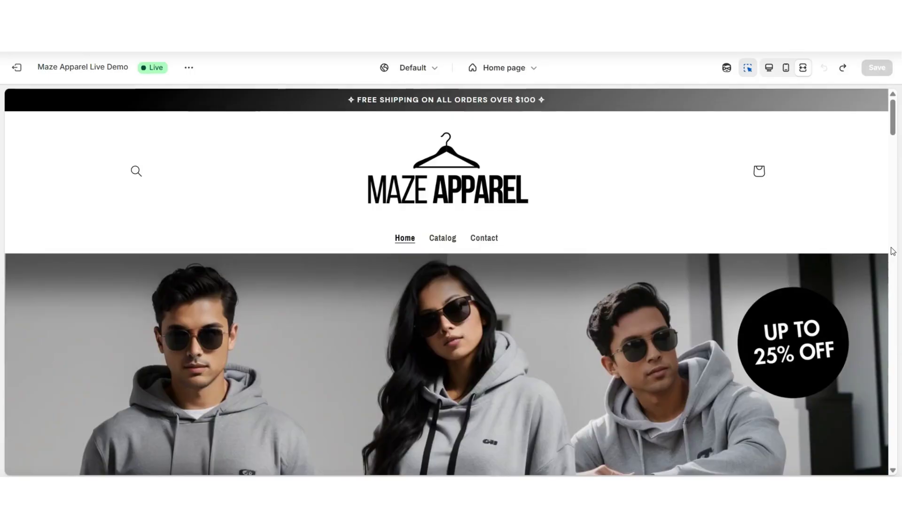
# Step: Open the red sneakers' product page from the SHOP BESTSELLERS section of the home page
pyautogui.scroll(-7, 892, 251)
pyautogui.scroll(-10, 892, 251)
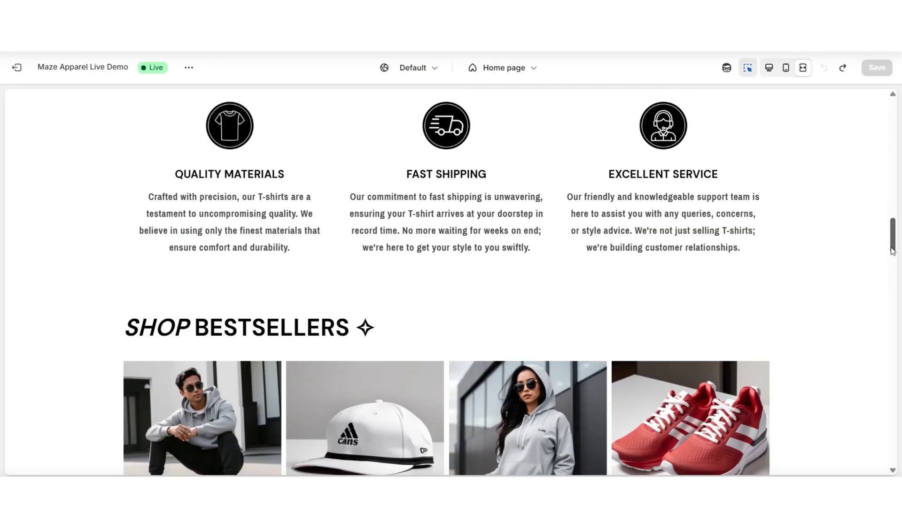
pyautogui.scroll(2, 712, 251)
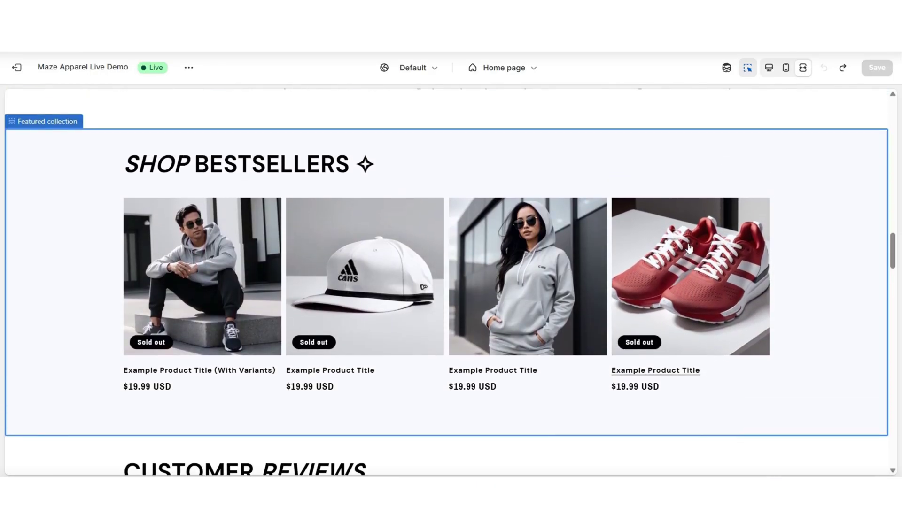
pyautogui.click(701, 254)
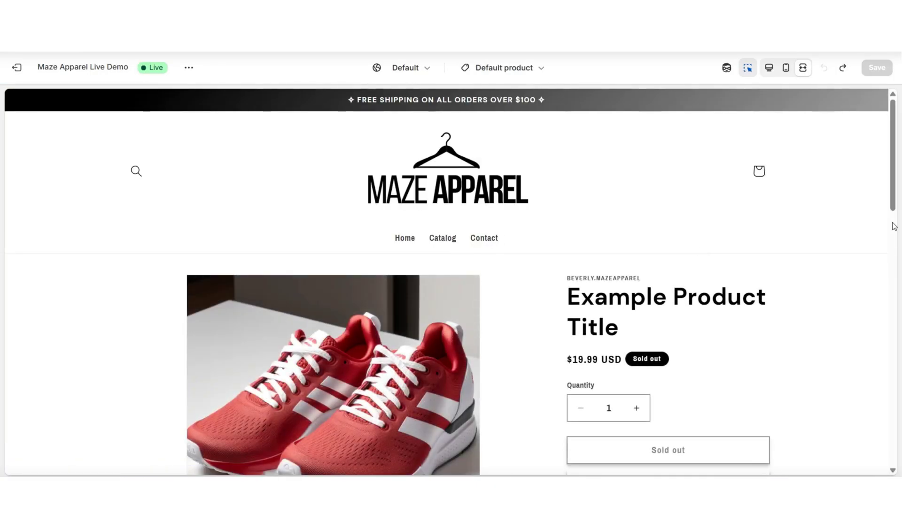
# Step: Add a Featured collection section to the product template, between the product information and the footer
pyautogui.scroll(-4, 894, 226)
pyautogui.scroll(-10, 894, 227)
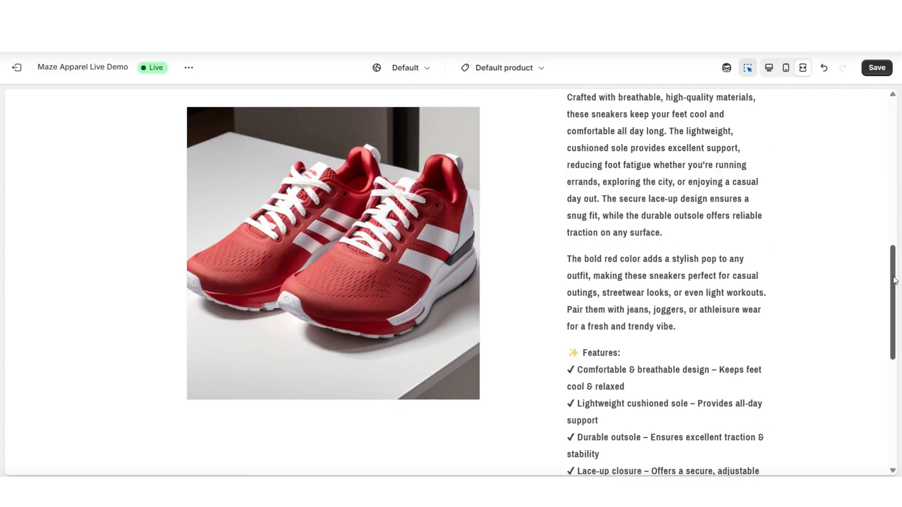
pyautogui.scroll(-3, 895, 280)
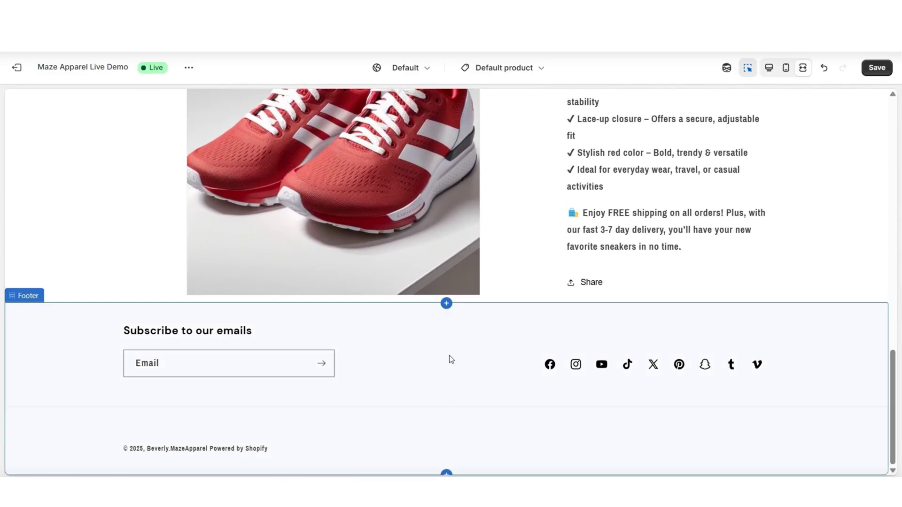
pyautogui.click(469, 292)
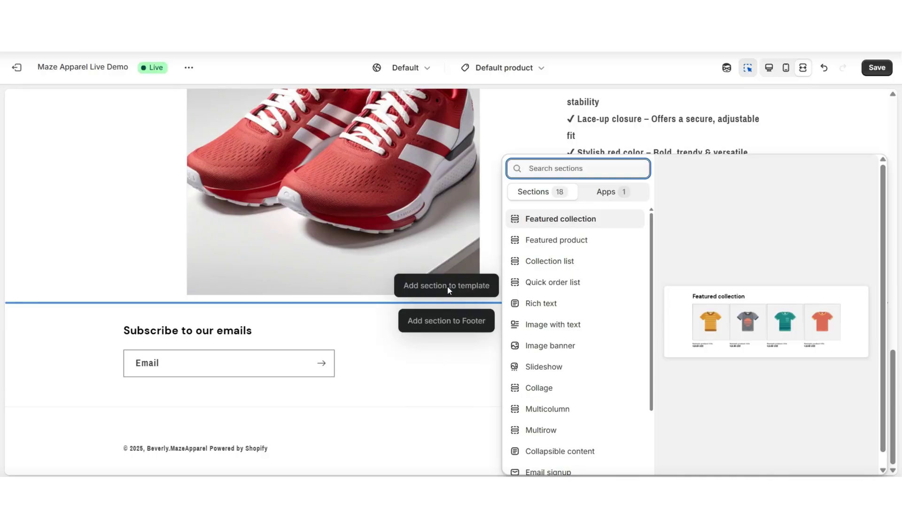
pyautogui.click(583, 220)
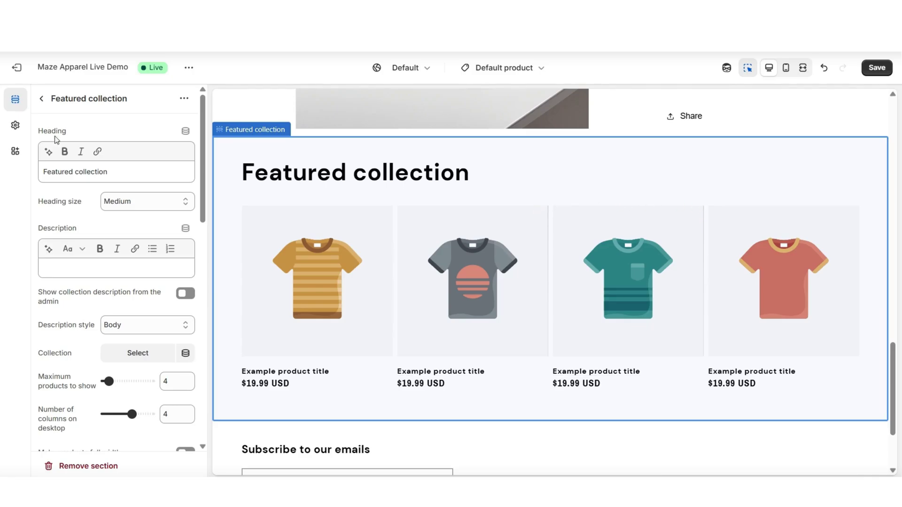
# Step: Replace the featured collection section's heading with "More Sports Clothing" and check the heading size options
pyautogui.moveTo(111, 174); pyautogui.dragTo(27, 172)
pyautogui.rightClick(57, 171)
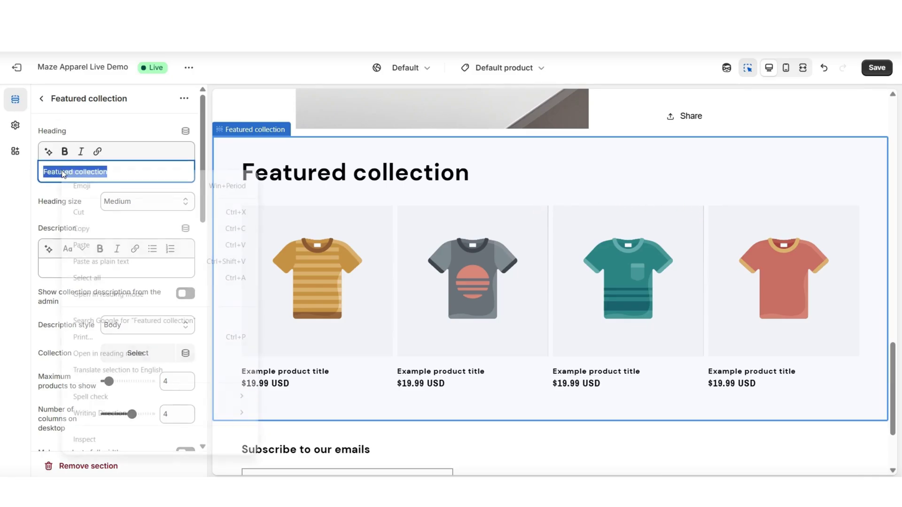
pyautogui.click(102, 243)
pyautogui.click(32, 200)
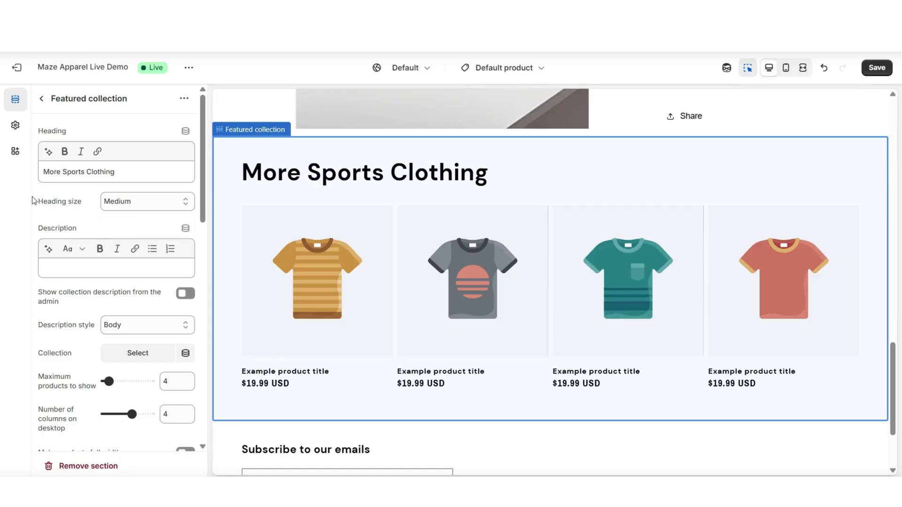
pyautogui.click(117, 201)
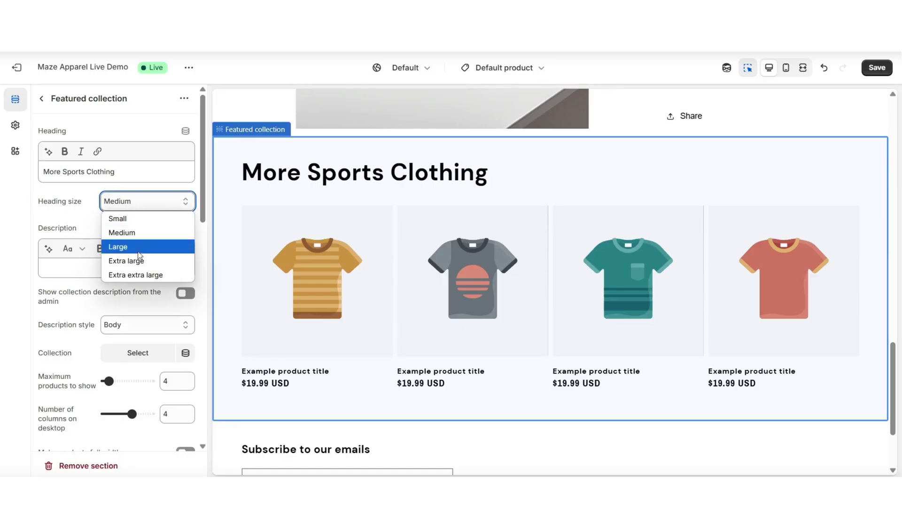
pyautogui.click(72, 219)
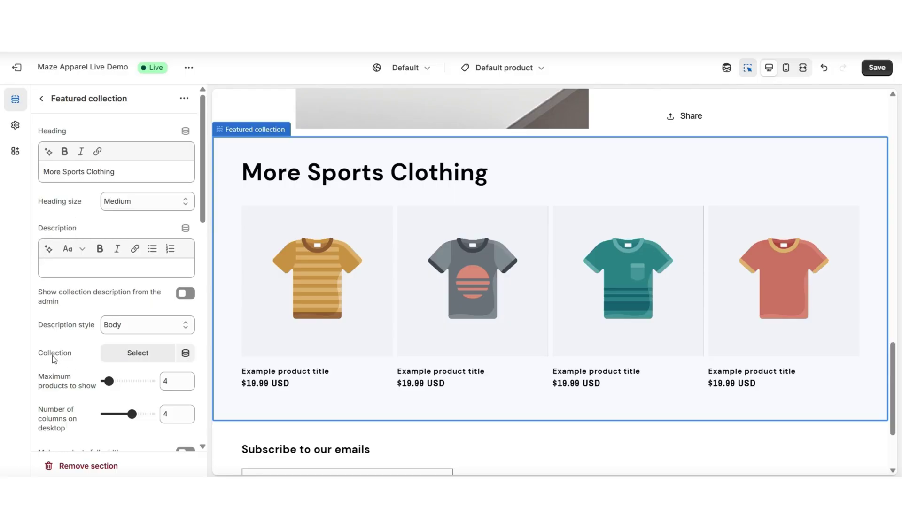
# Step: Assign the collection with the blue sneakers thumbnail to the More Sports Clothing section
pyautogui.scroll(-1, 71, 354)
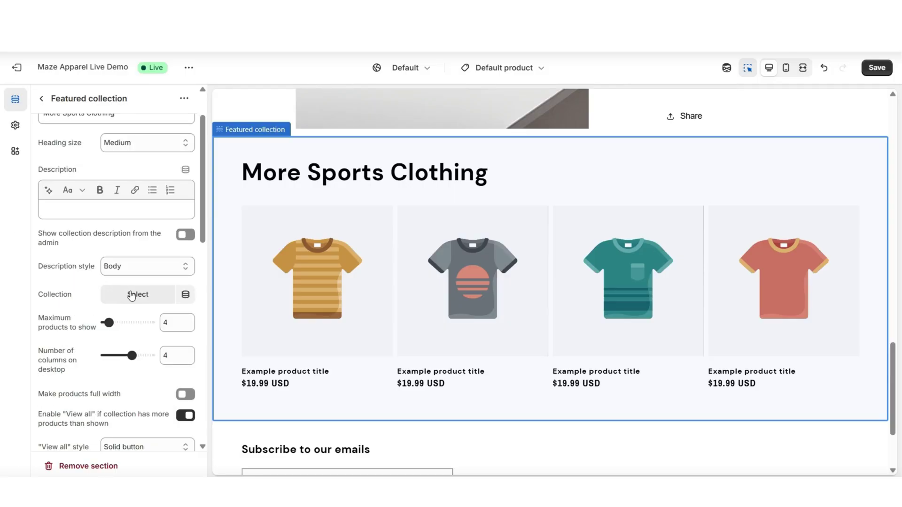
pyautogui.click(138, 296)
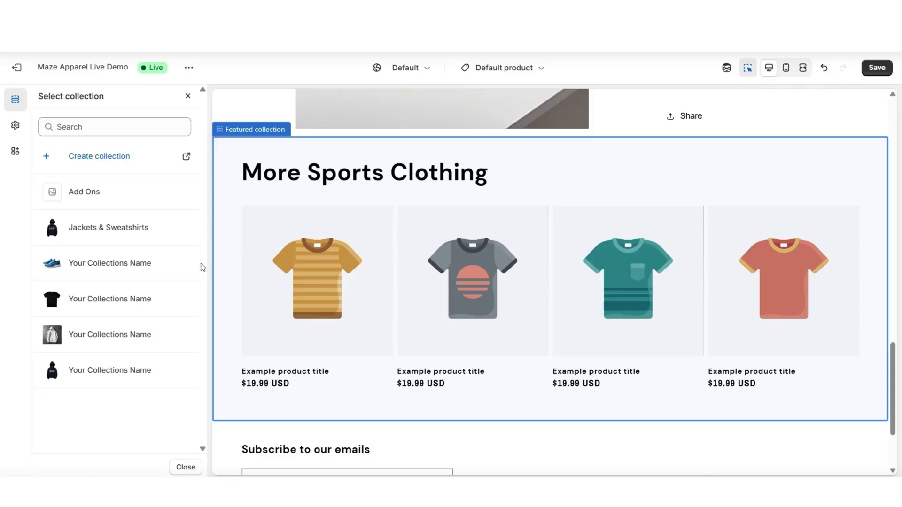
pyautogui.click(187, 263)
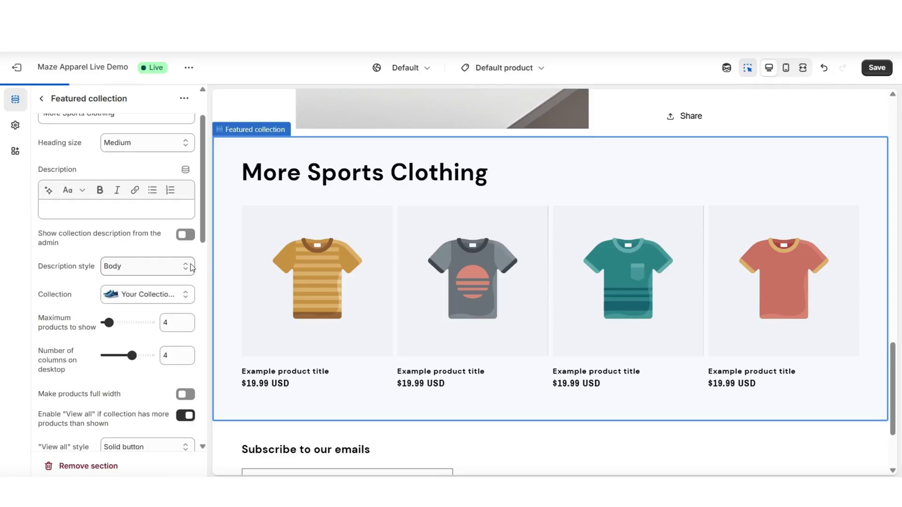
# Step: In mobile view, enable swipe on mobile for the More Sports Clothing section
pyautogui.scroll(-3, 193, 263)
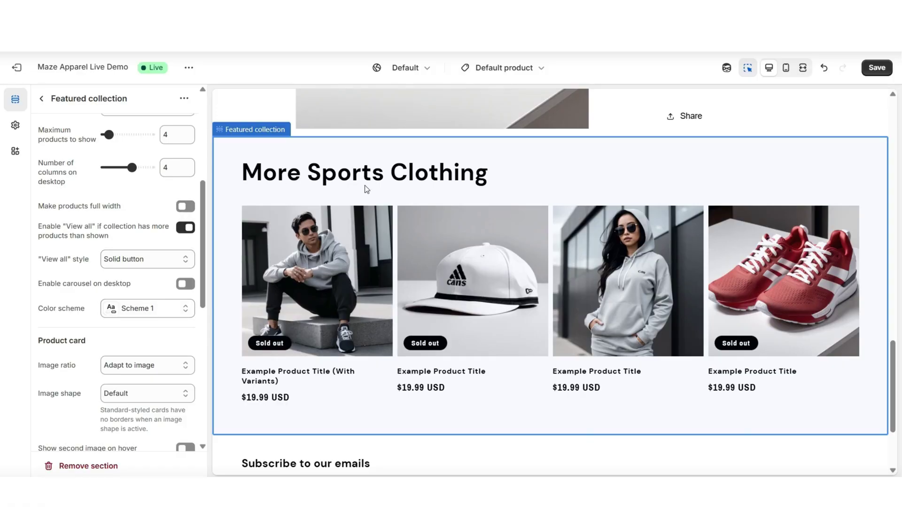
pyautogui.click(785, 68)
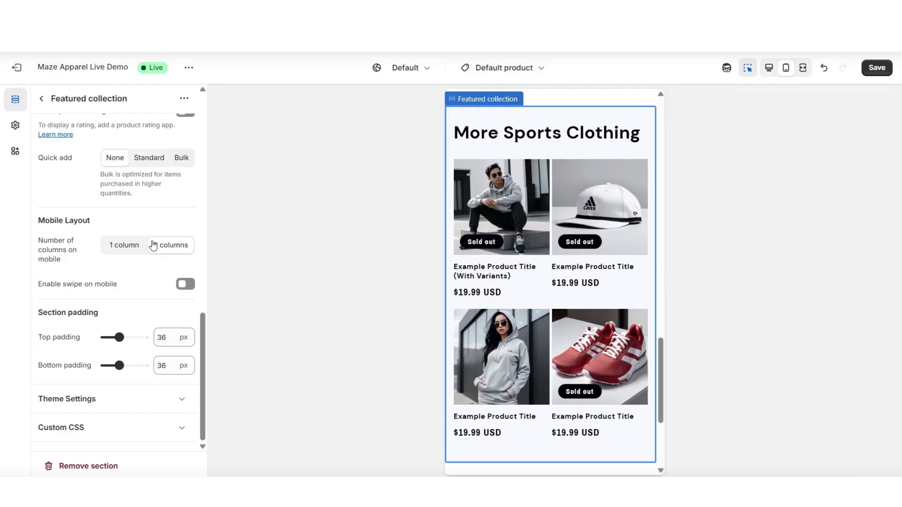
pyautogui.click(181, 283)
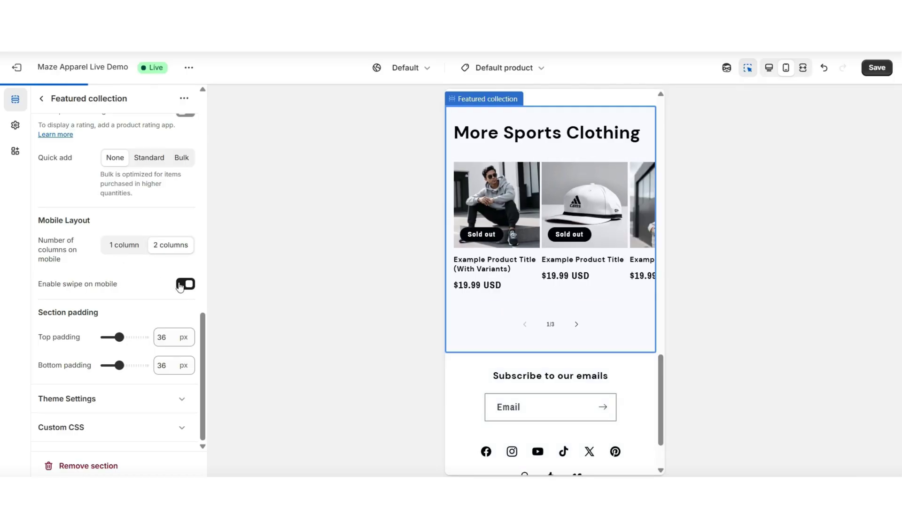
# Step: Examine the sneakers' product page at full width, including the More Sports Clothing section beneath the description
pyautogui.click(803, 67)
pyautogui.scroll(-5, 894, 174)
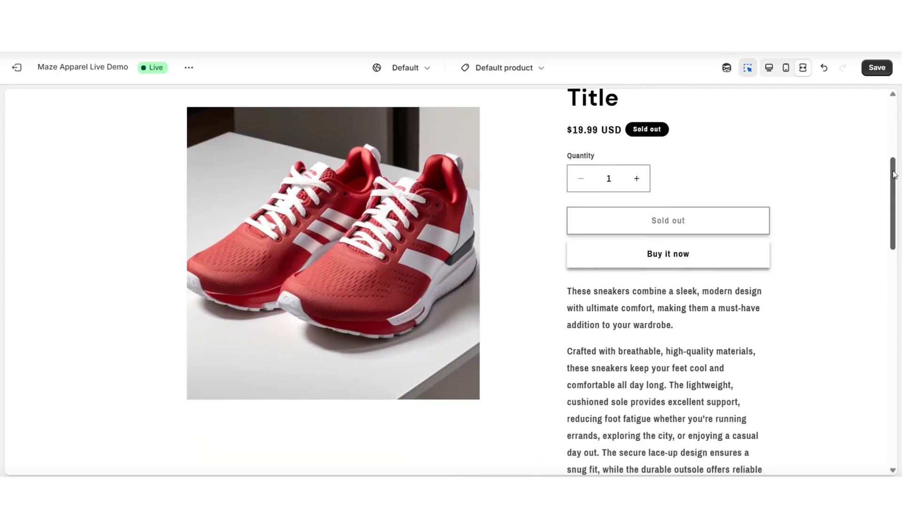
pyautogui.scroll(-8, 894, 174)
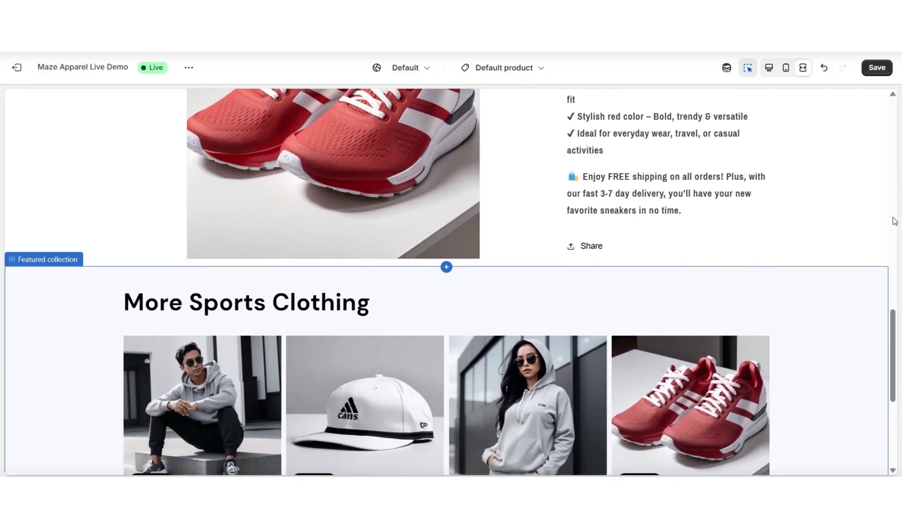
pyautogui.scroll(-2, 894, 221)
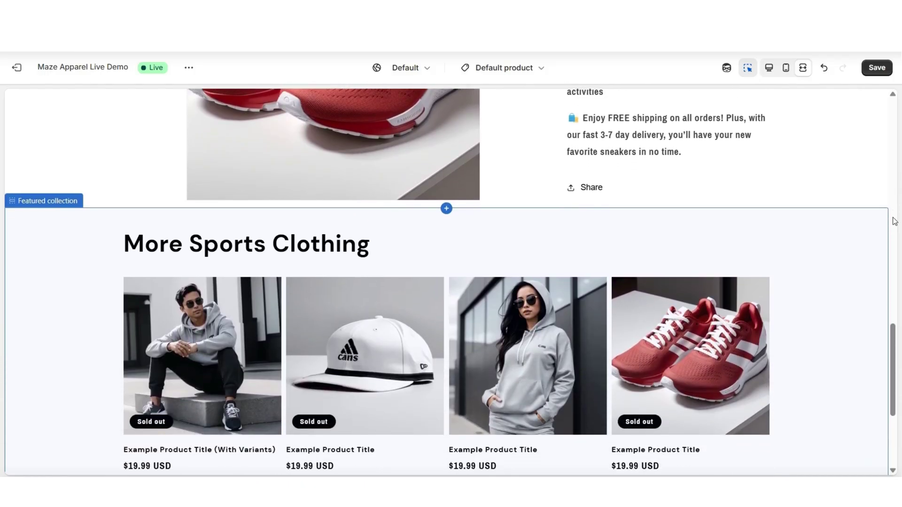
pyautogui.scroll(-3, 894, 221)
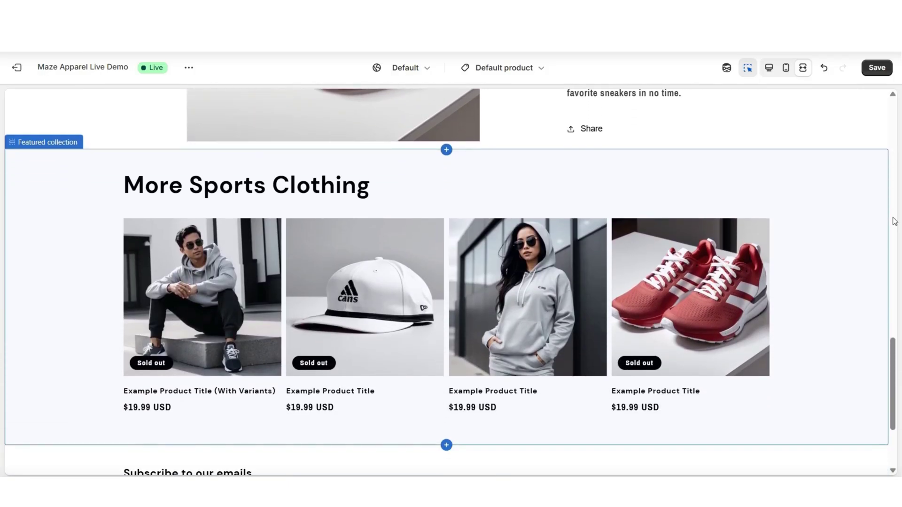
pyautogui.scroll(2, 893, 222)
pyautogui.scroll(6, 894, 221)
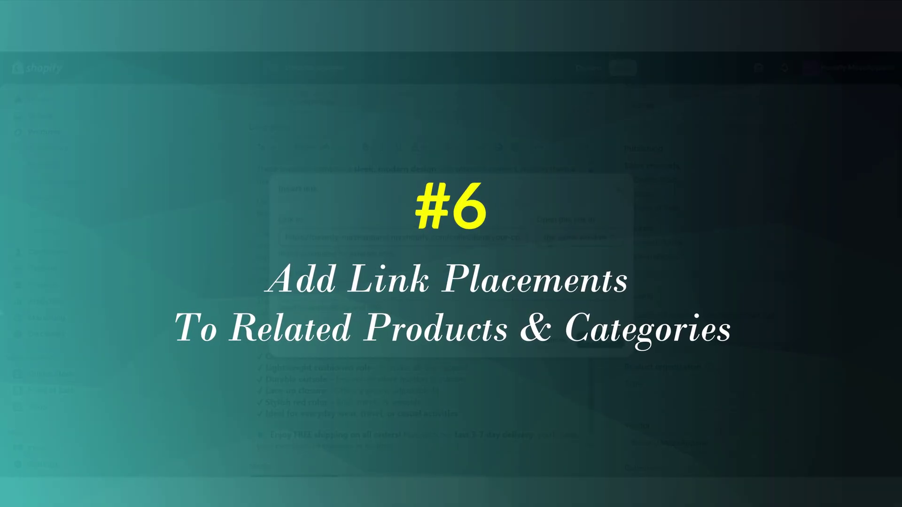
pyautogui.click(585, 237)
pyautogui.click(581, 254)
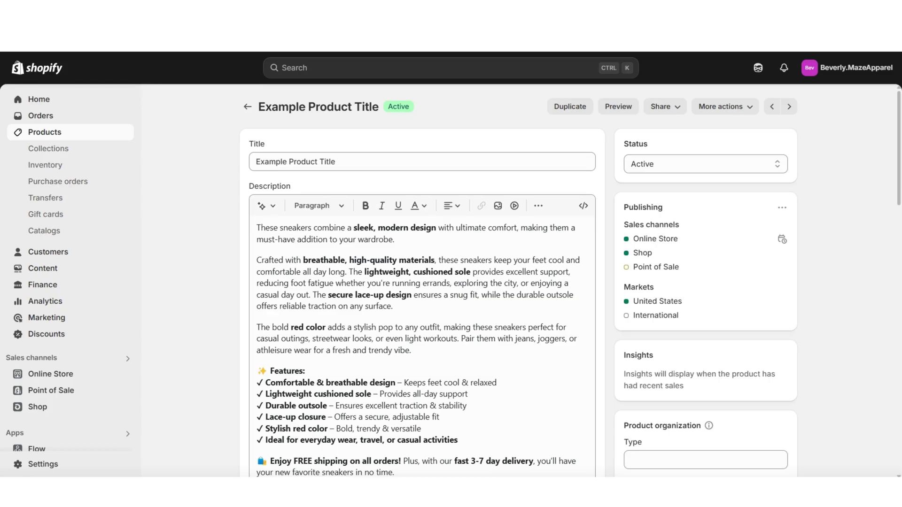
pyautogui.scroll(-1, 516, 281)
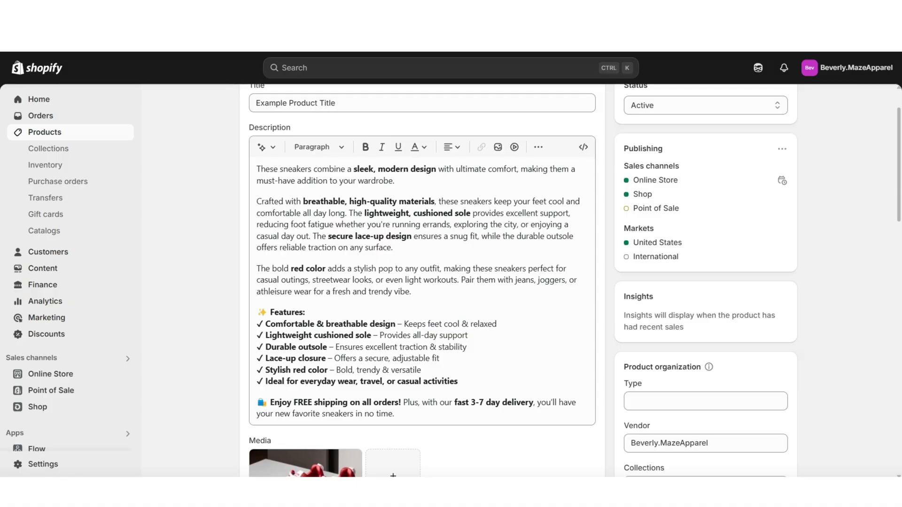
pyautogui.scroll(2, 231, 135)
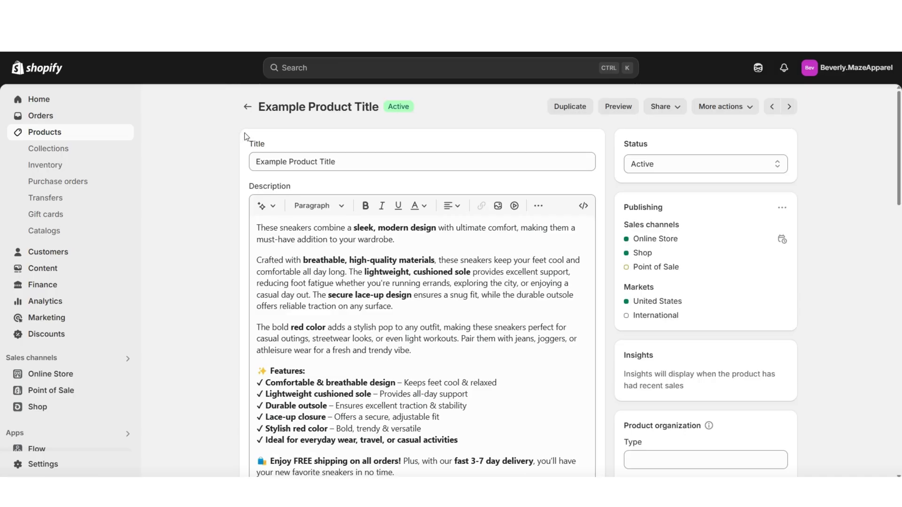
# Step: Below the description's first paragraph, add "Looking for more comfortable, lightweight workout clothes to go with your sneakers? Browse our collection of other sportswear 👟🔥"
pyautogui.scroll(-2, 212, 141)
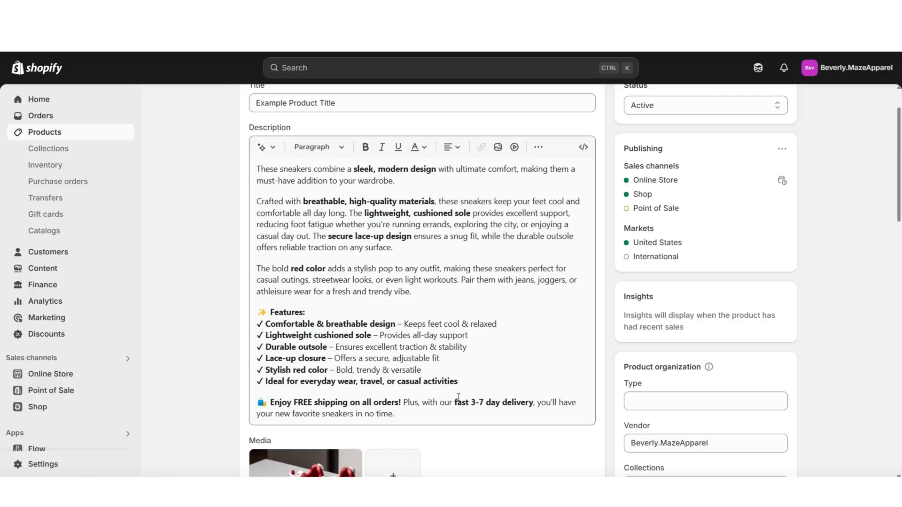
pyautogui.click(396, 181)
pyautogui.press('Return')
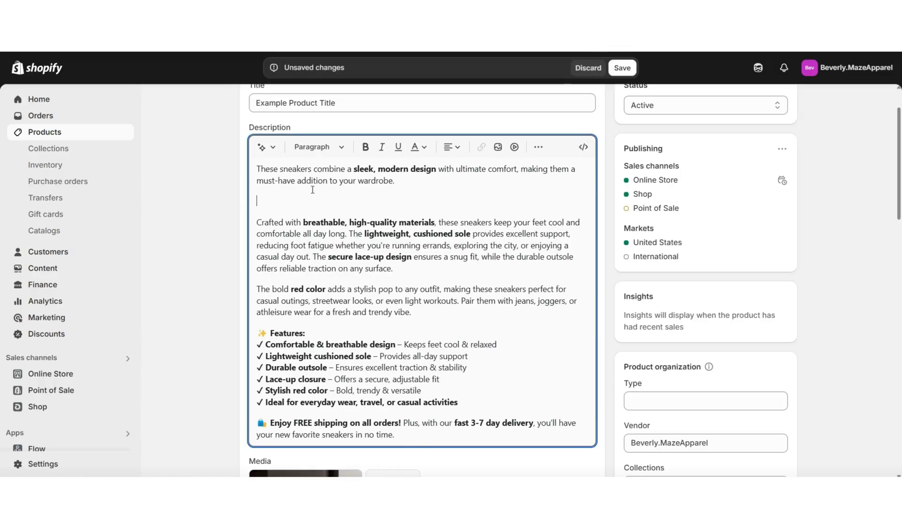
pyautogui.rightClick(282, 206)
pyautogui.click(305, 334)
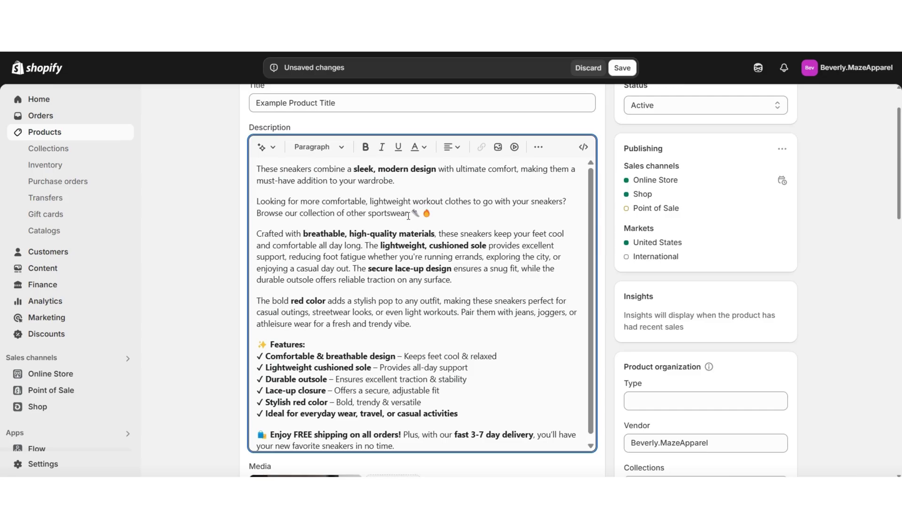
# Step: Link the word "collection" in the new paragraph to the copied store collection URL, opening in a new window
pyautogui.moveTo(299, 213); pyautogui.dragTo(335, 213)
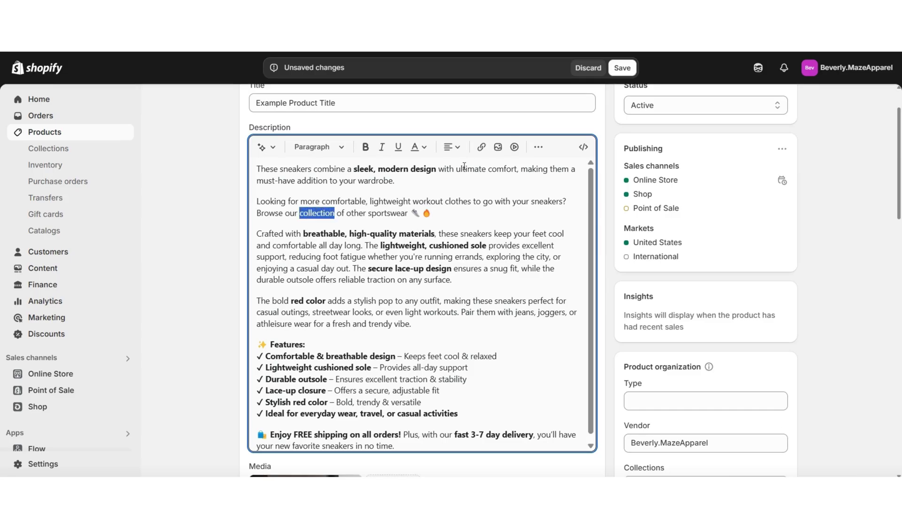
pyautogui.click(481, 148)
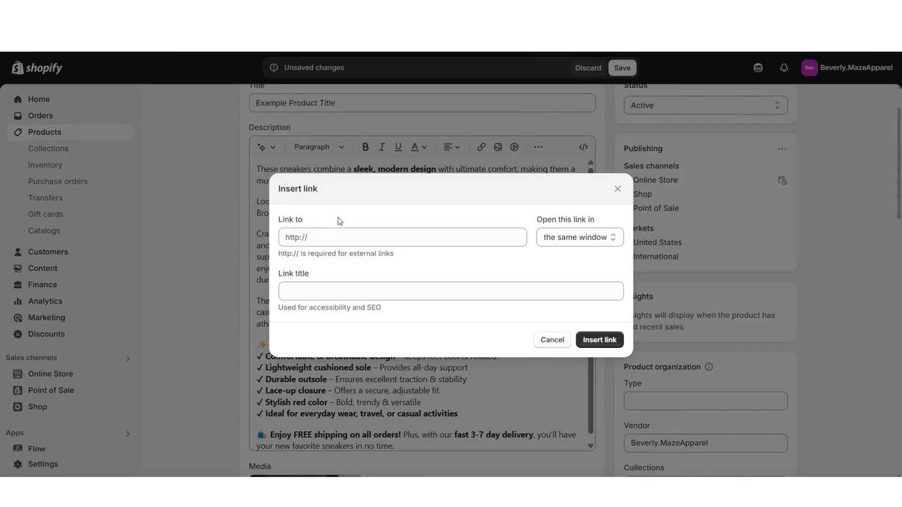
pyautogui.click(338, 233)
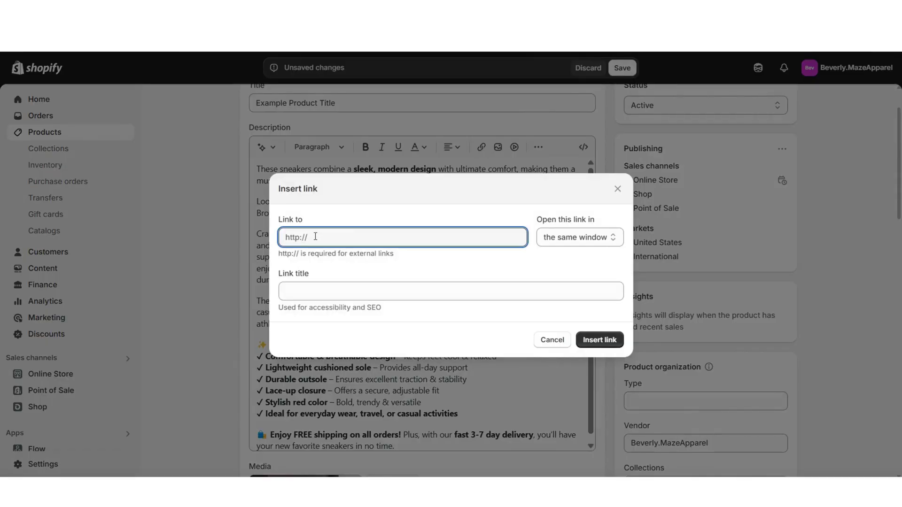
pyautogui.hotkey('ctrl', 'v')
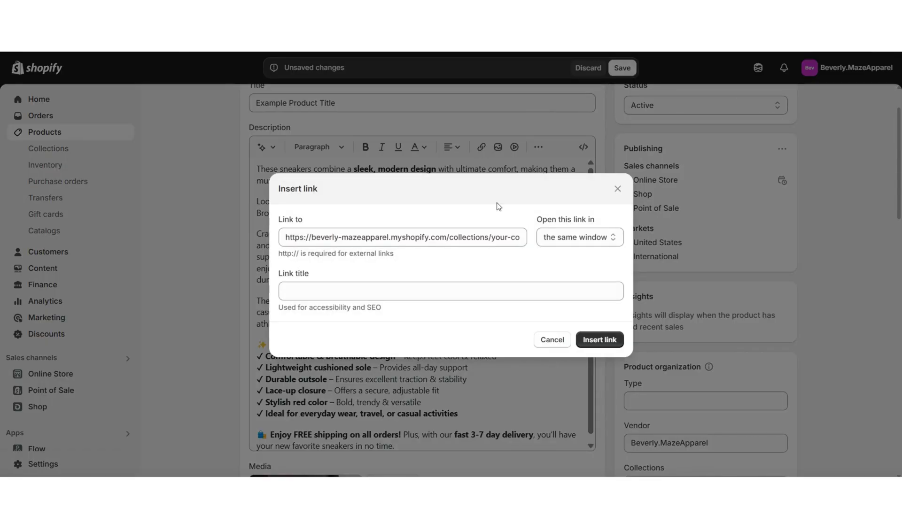
pyautogui.click(557, 241)
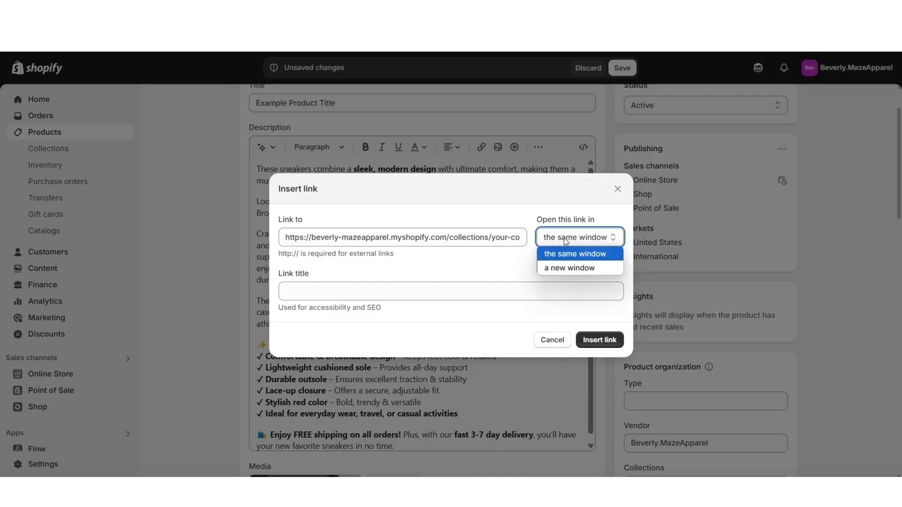
pyautogui.click(574, 268)
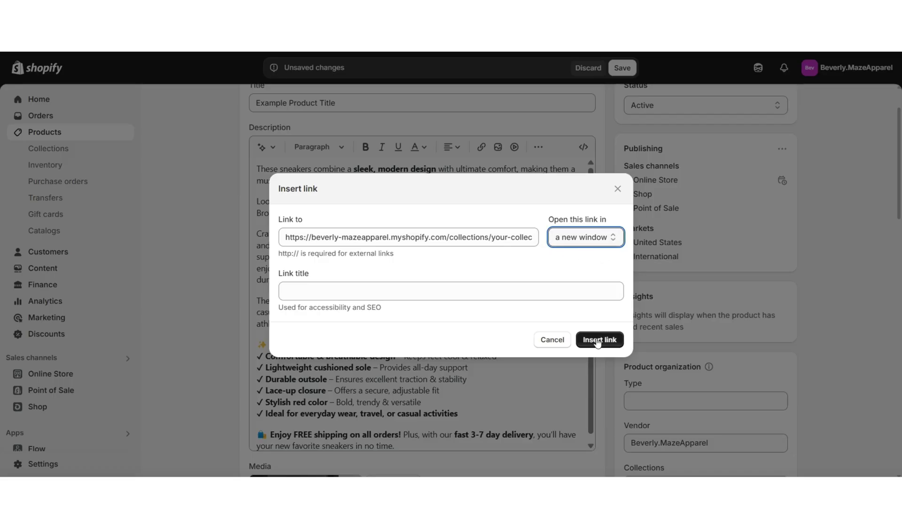
pyautogui.click(595, 342)
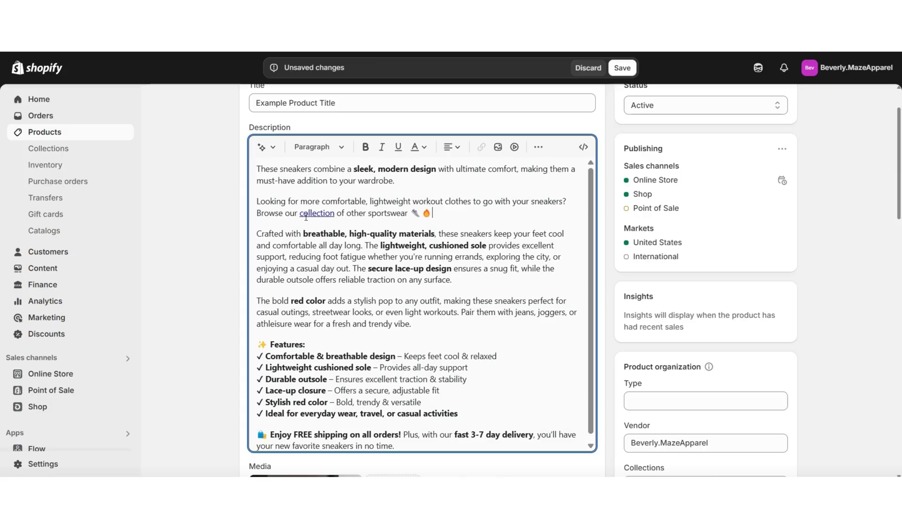
# Step: Save the sneakers' product with its updated description
pyautogui.scroll(2, 324, 215)
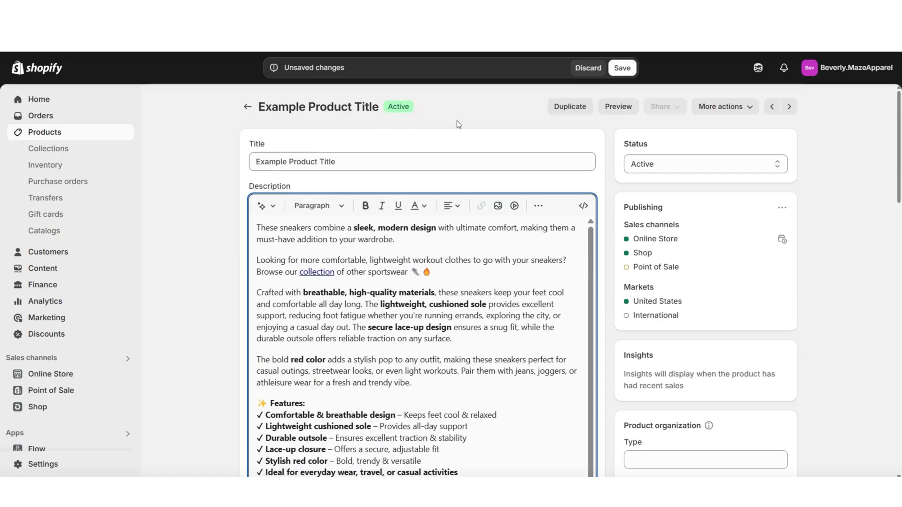
pyautogui.click(622, 68)
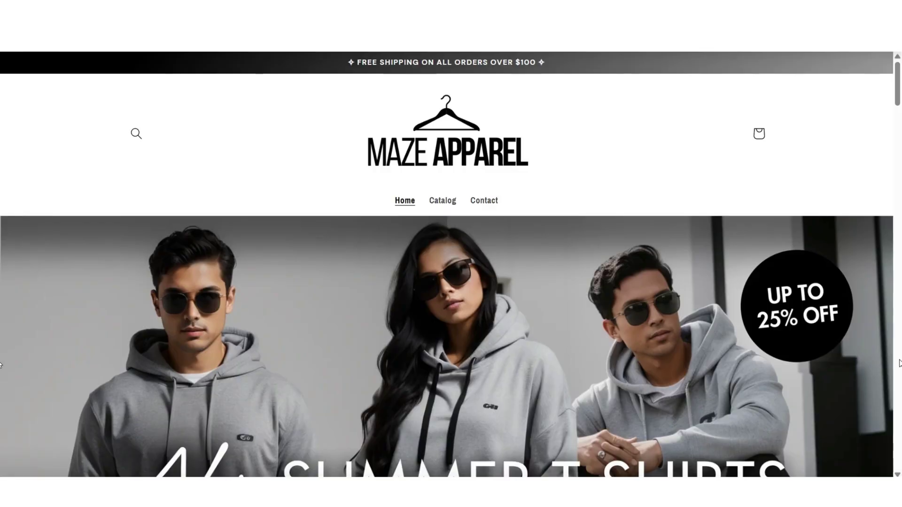
# Step: On the live storefront, open the red sneakers from Shop Bestsellers and follow the "collection" link in their description
pyautogui.scroll(-1, 900, 363)
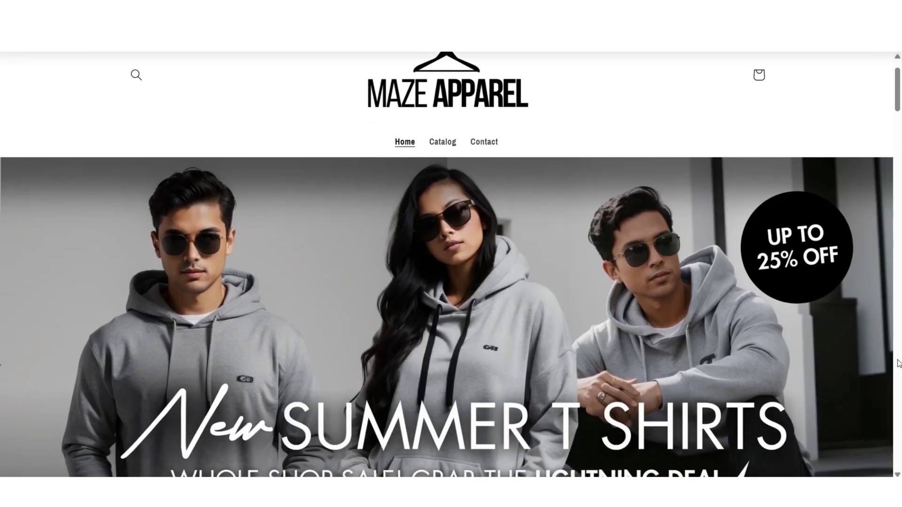
pyautogui.scroll(-10, 824, 255)
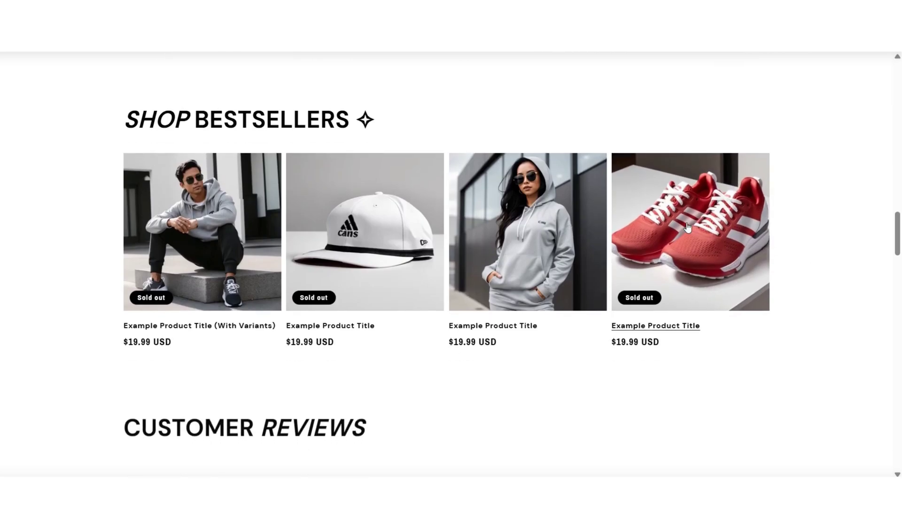
pyautogui.click(685, 236)
pyautogui.scroll(-6, 676, 235)
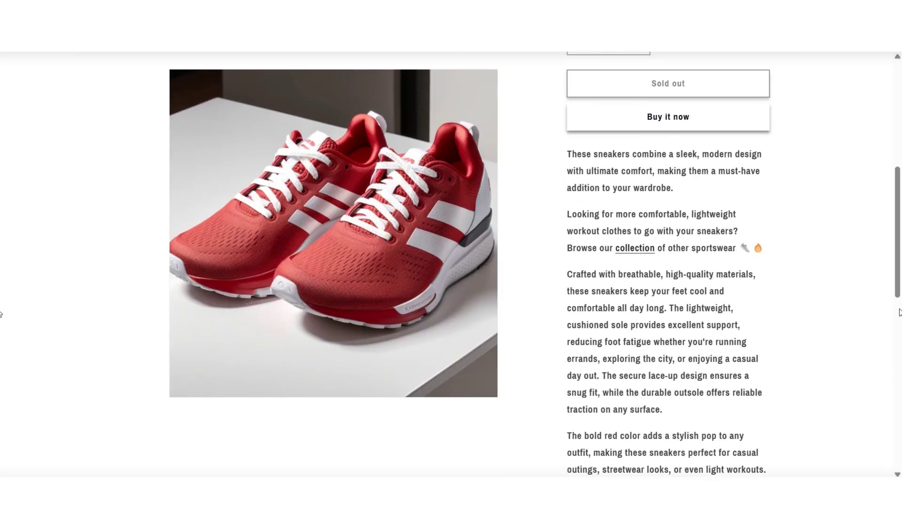
pyautogui.scroll(-1, 663, 234)
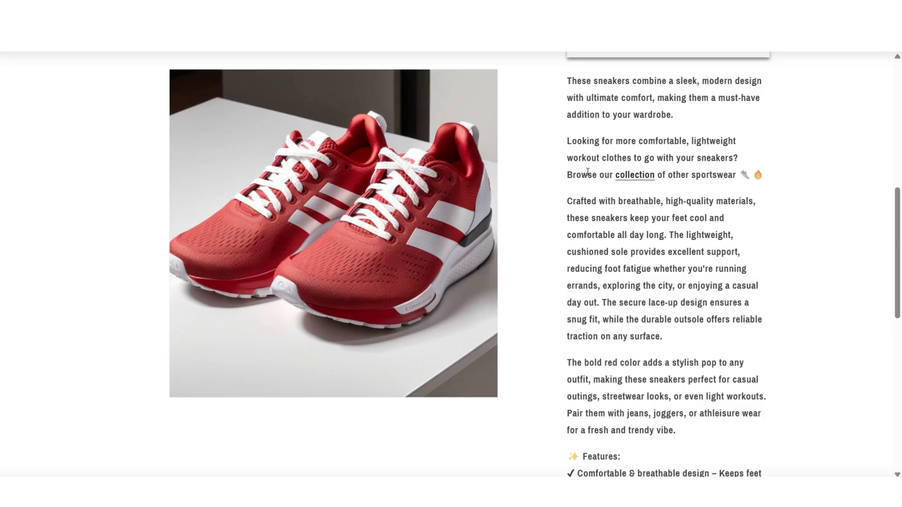
pyautogui.click(634, 175)
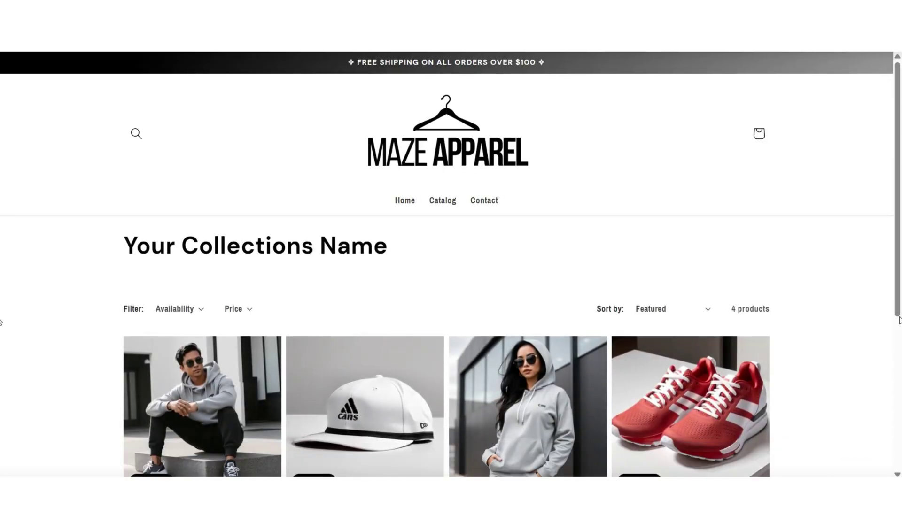
pyautogui.scroll(-2, 899, 321)
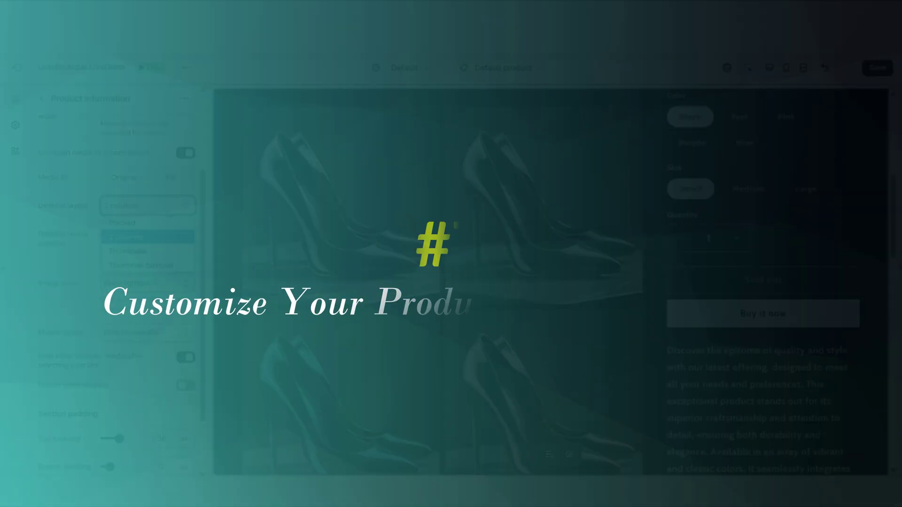
# Step: In the LuxeBoutique.LiveDemo theme editor, open the Default product template and select its Product information section
pyautogui.click(141, 265)
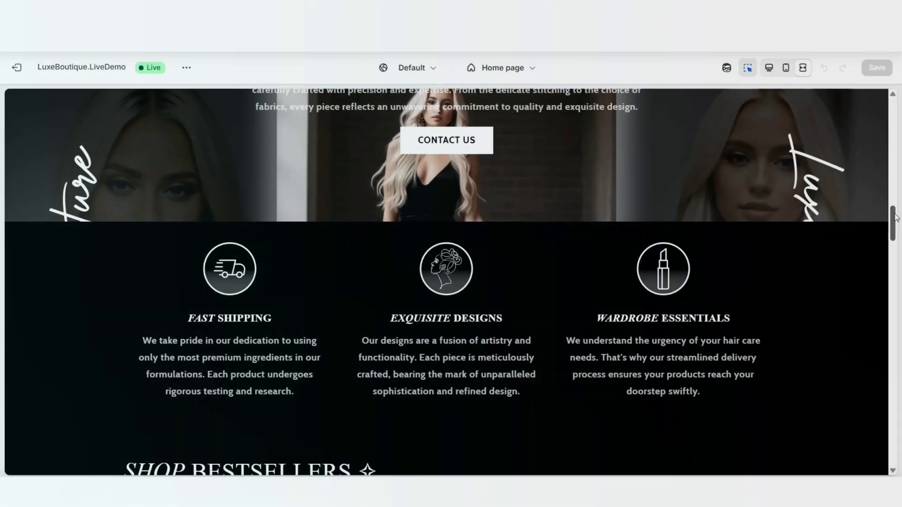
pyautogui.scroll(-7, 896, 217)
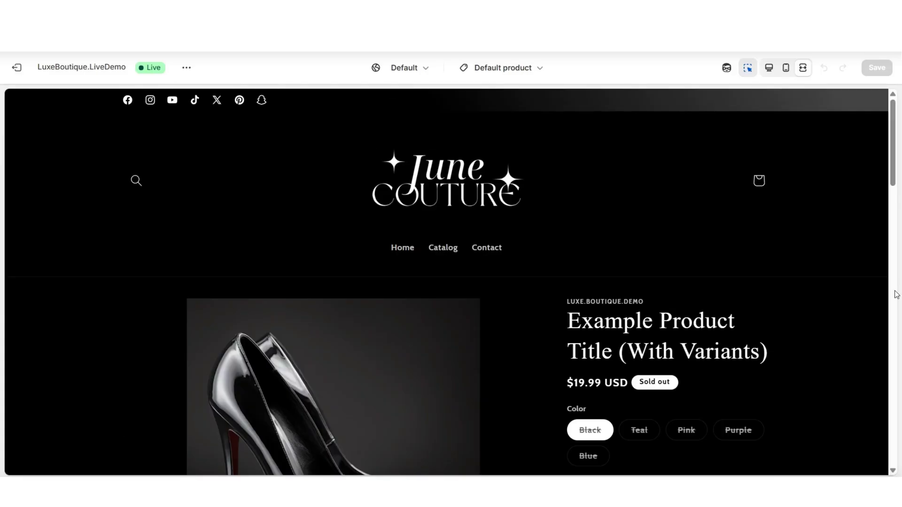
pyautogui.scroll(-3, 896, 294)
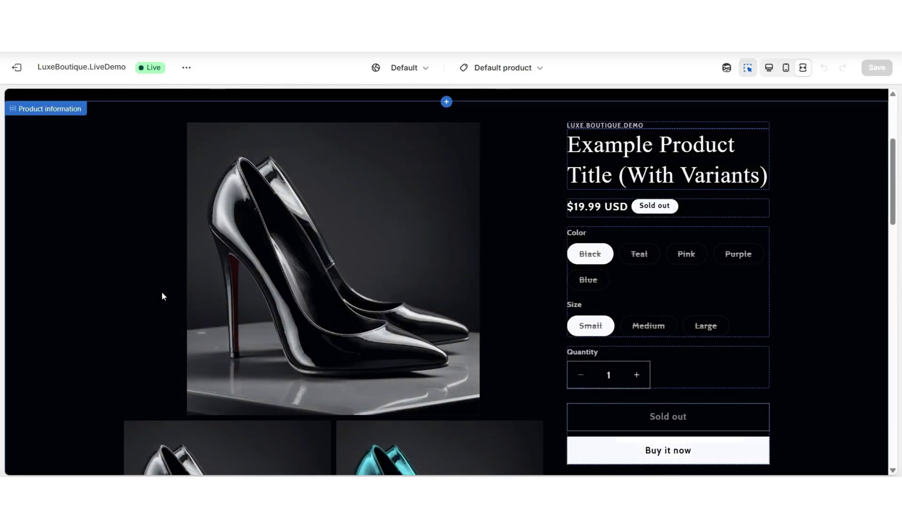
pyautogui.click(140, 257)
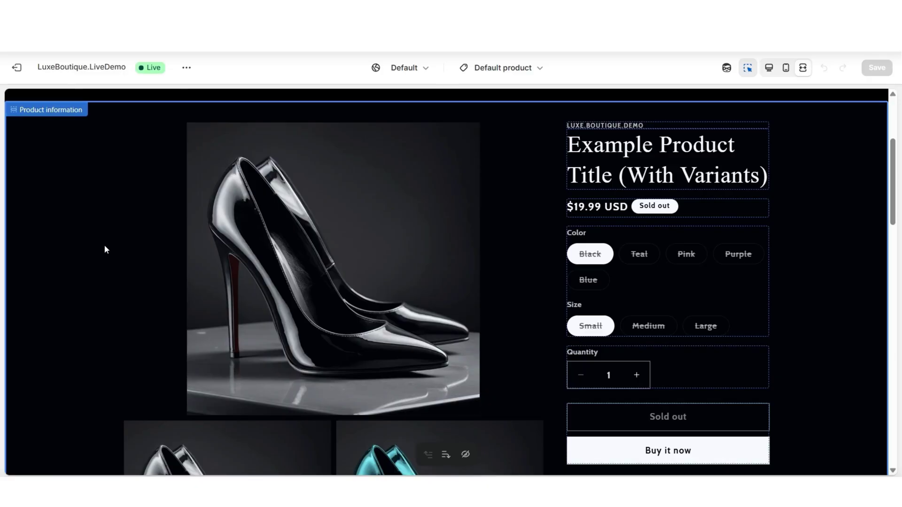
pyautogui.click(104, 249)
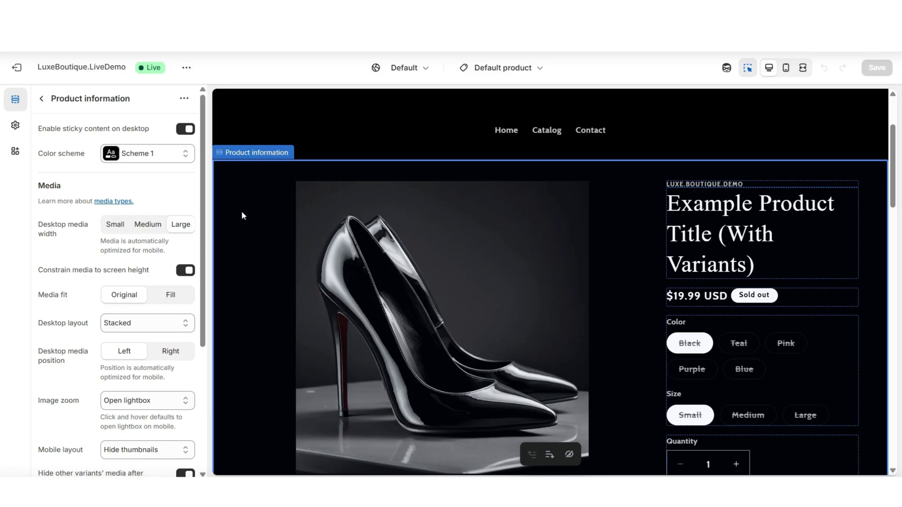
# Step: Examine the Product information section's media, layout and padding settings alongside the black heels' product page preview
pyautogui.scroll(-1, 235, 211)
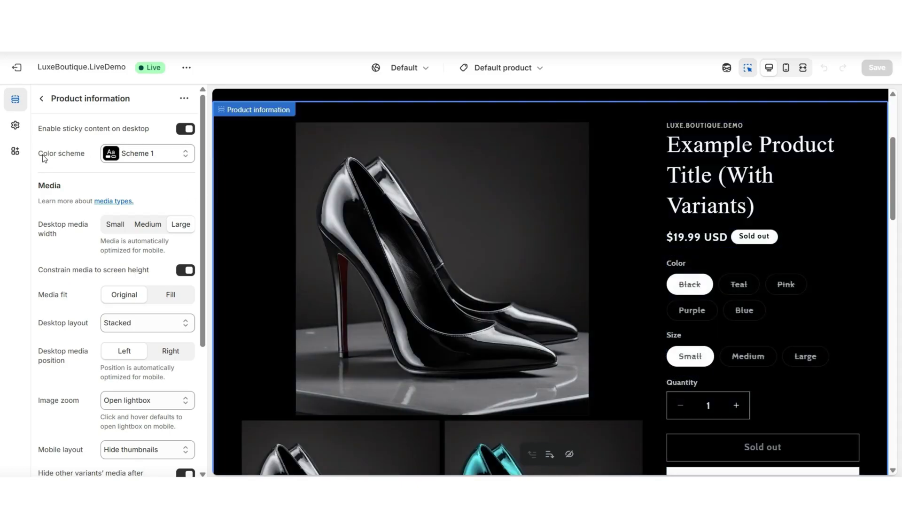
pyautogui.scroll(-3, 44, 195)
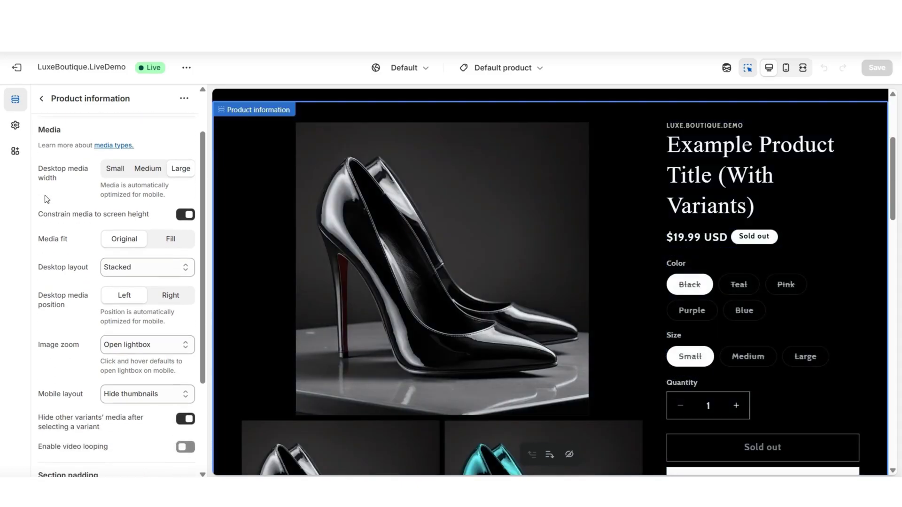
pyautogui.scroll(-2, 45, 214)
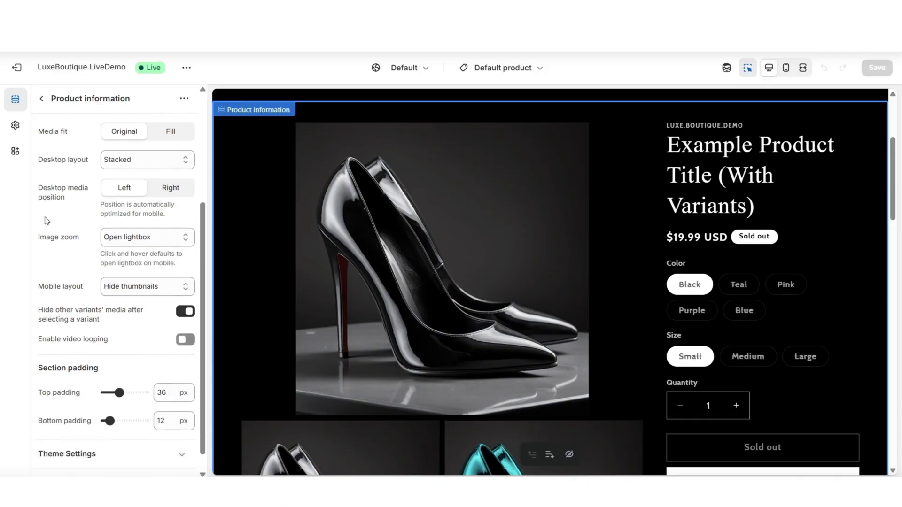
pyautogui.scroll(4, 51, 170)
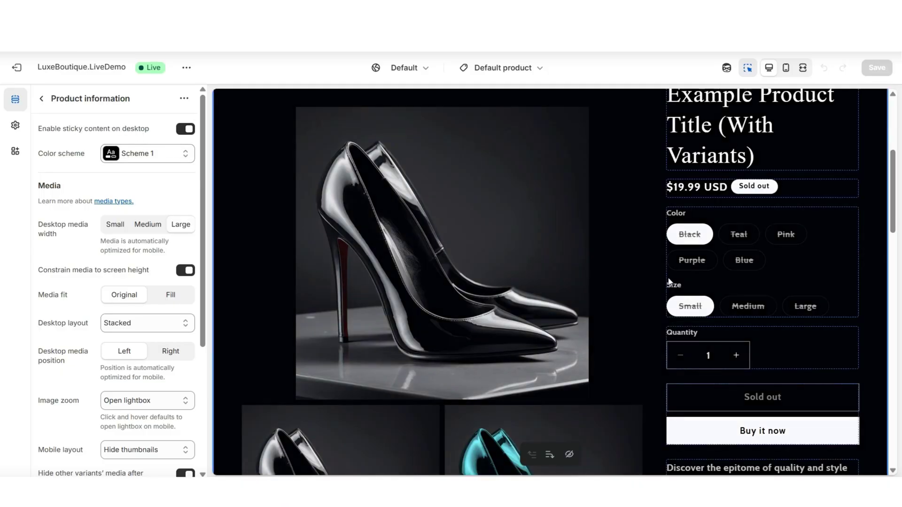
pyautogui.scroll(-6, 850, 314)
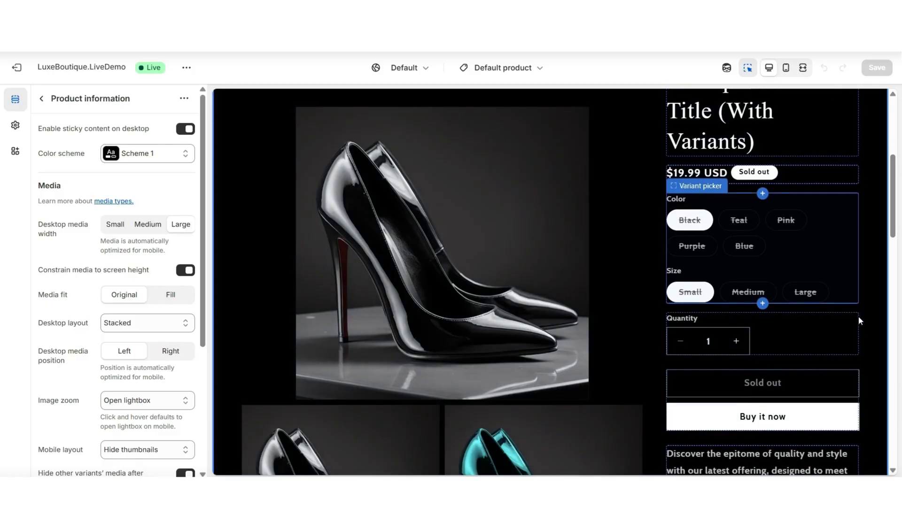
pyautogui.scroll(-5, 698, 277)
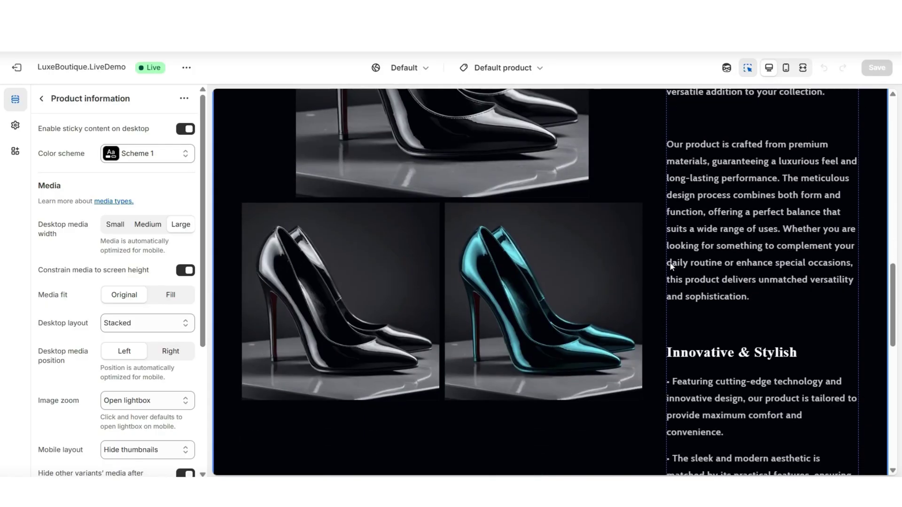
pyautogui.scroll(-1, 54, 150)
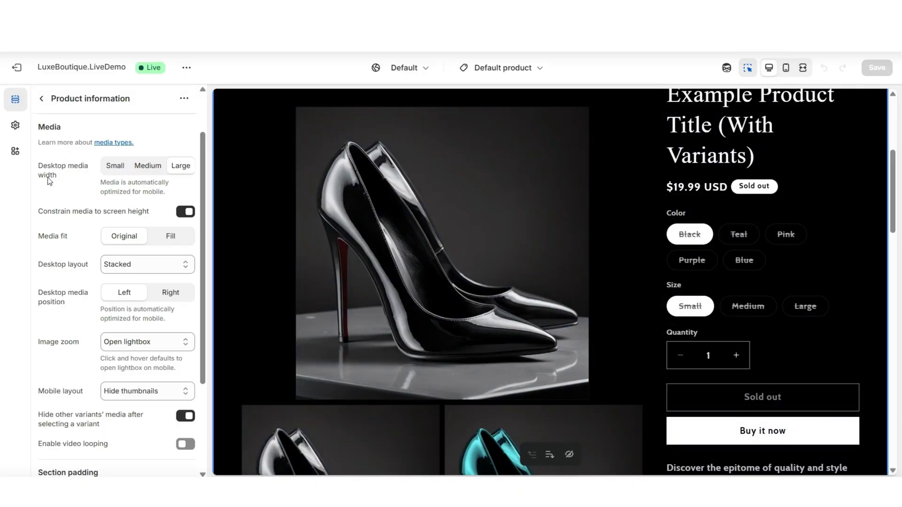
# Step: Try the Medium and Small desktop media widths and the Fill media fit for the product images, undoing each change
pyautogui.click(154, 170)
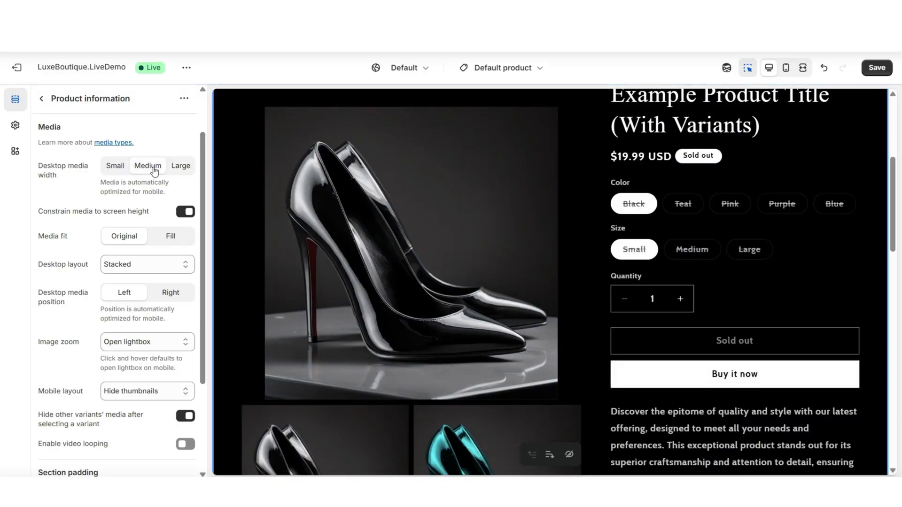
pyautogui.click(115, 166)
pyautogui.scroll(2, 449, 337)
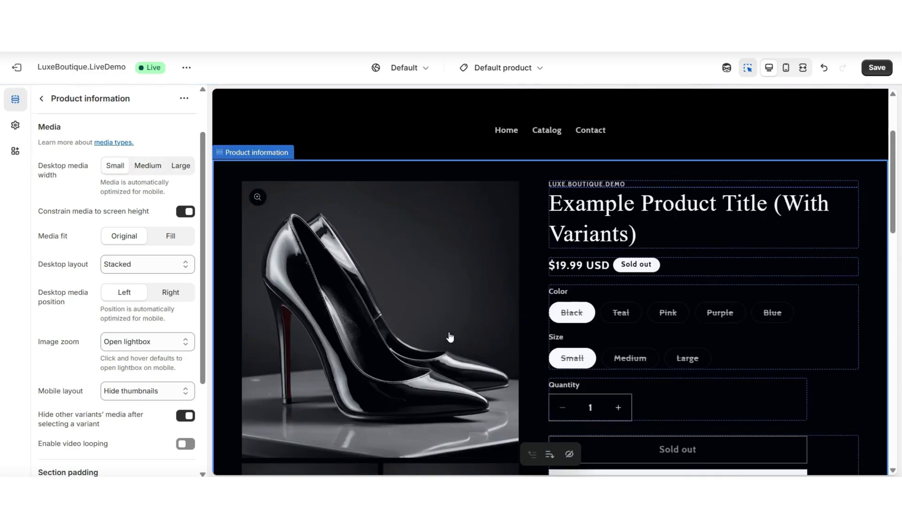
pyautogui.scroll(-7, 476, 313)
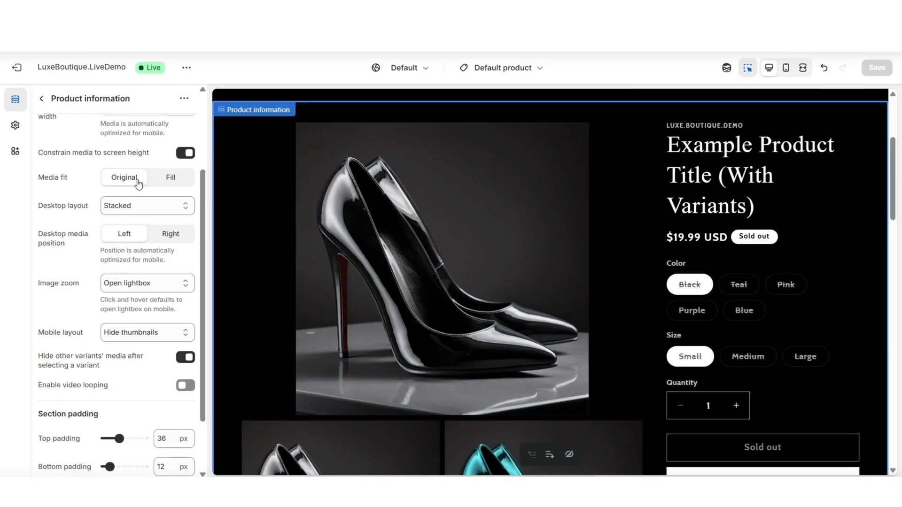
pyautogui.click(170, 180)
pyautogui.hotkey('ctrl', 'z')
# Step: Try the 2 columns and Thumbnail carousel desktop layouts, view the teal and pink heels in the carousel, and undo the layout change
pyautogui.click(142, 211)
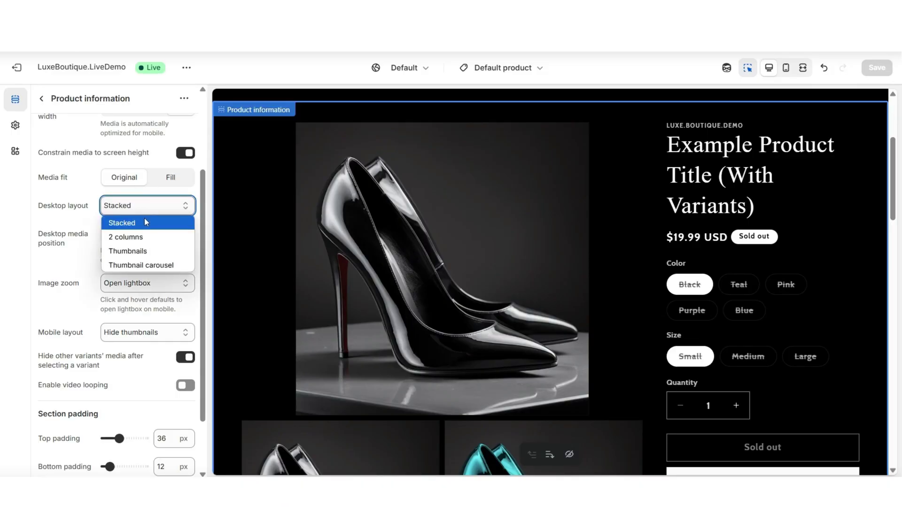
pyautogui.click(148, 236)
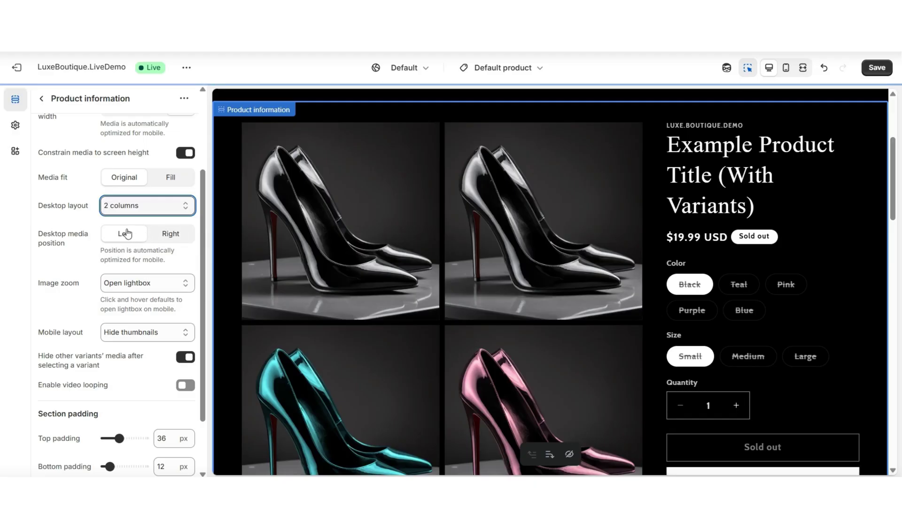
pyautogui.click(167, 209)
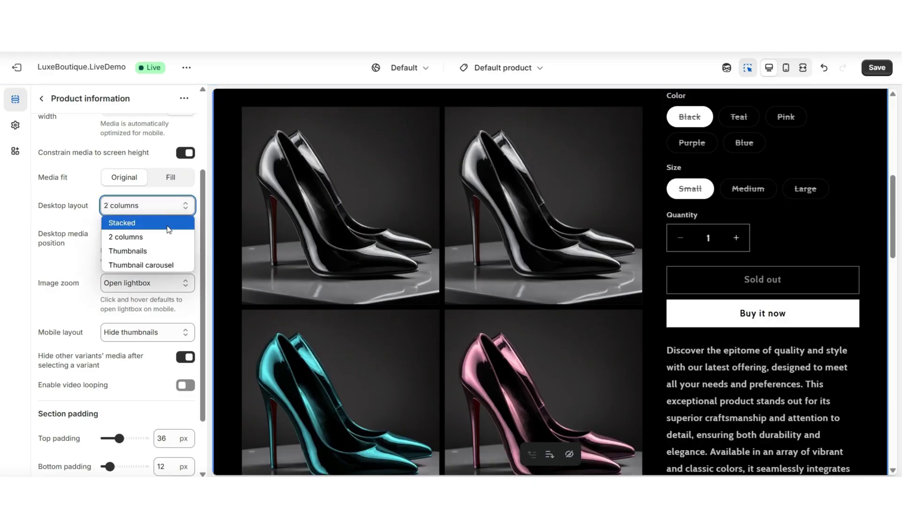
pyautogui.click(148, 264)
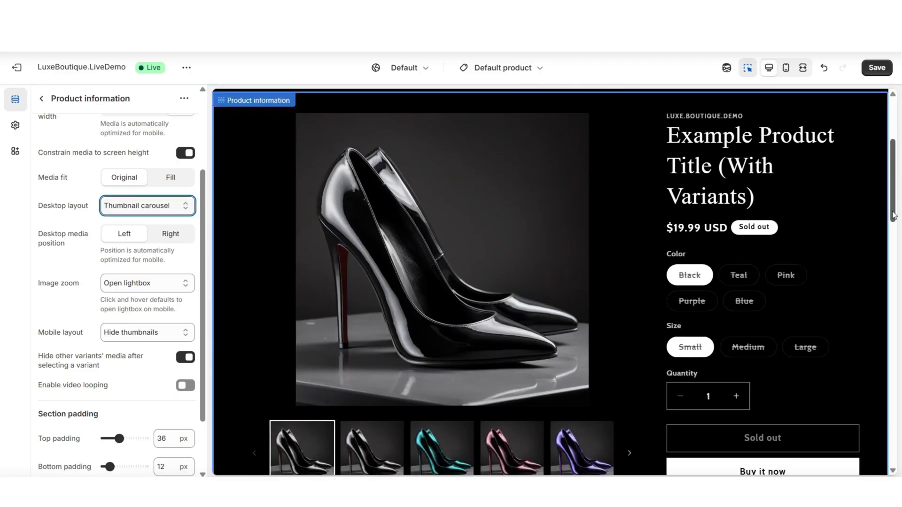
pyautogui.scroll(-2, 892, 216)
pyautogui.click(439, 442)
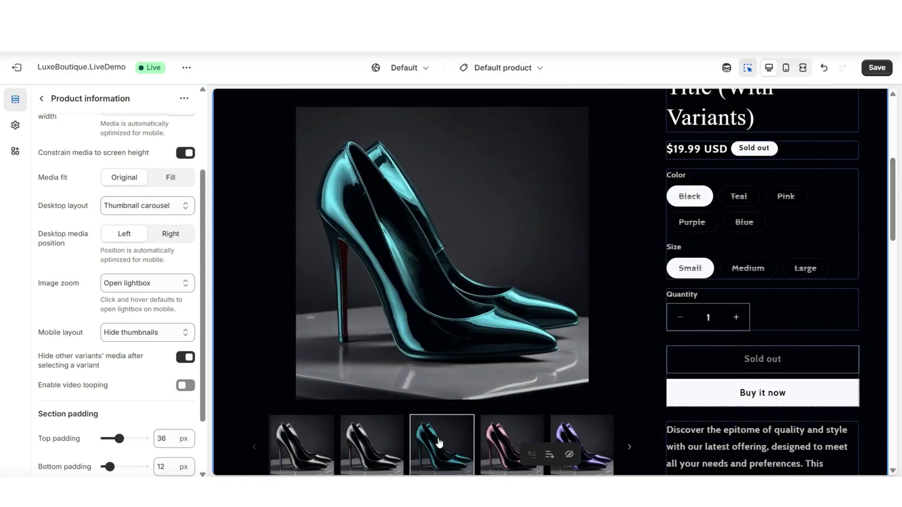
pyautogui.click(512, 444)
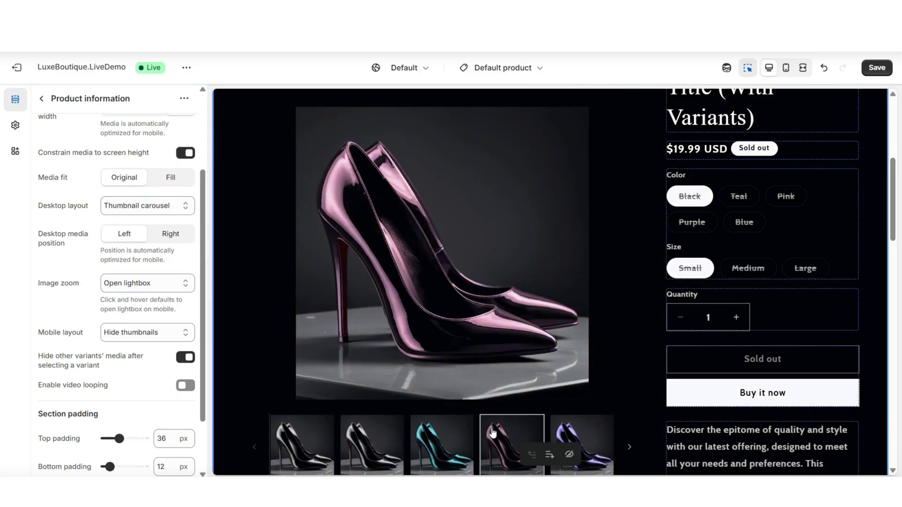
pyautogui.hotkey('ctrl', 'z')
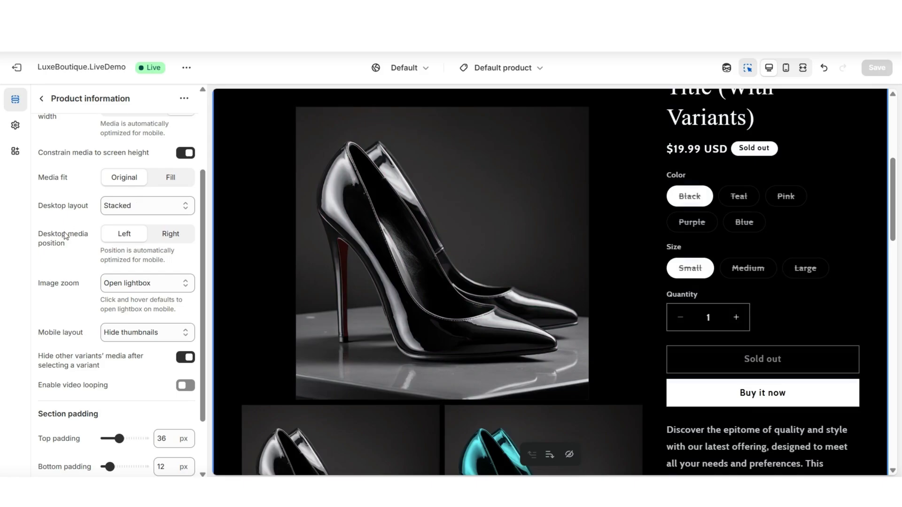
# Step: Try the Right desktop media position for the product images, and return it to Left
pyautogui.click(165, 237)
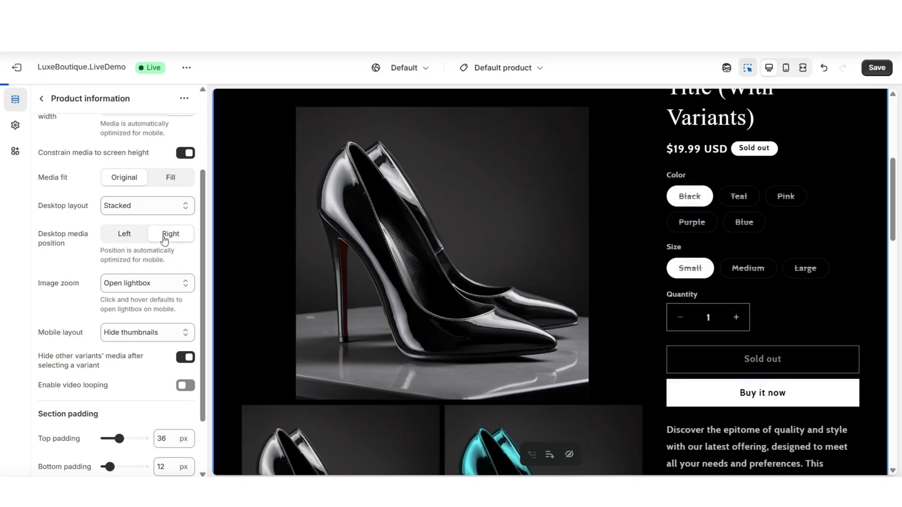
pyautogui.click(112, 237)
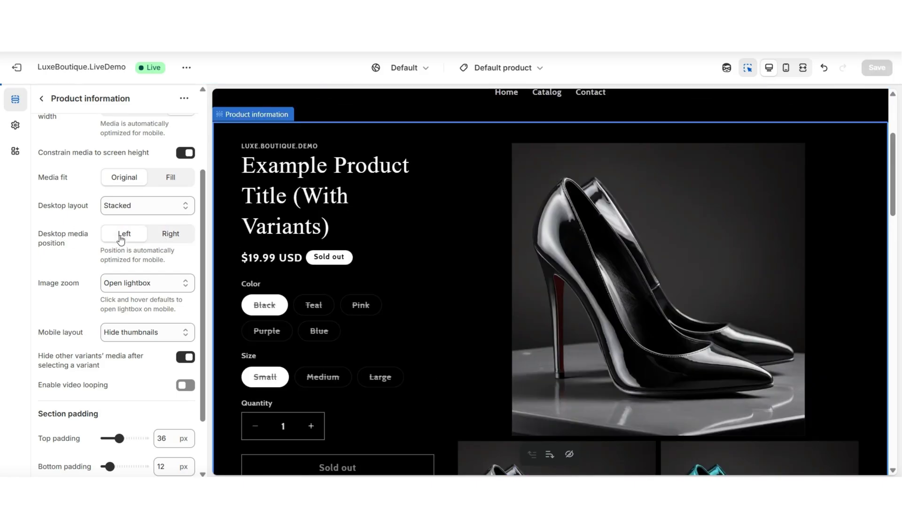
# Step: Preview the product page in mobile view and advance the product gallery to the teal heels image
pyautogui.scroll(-3, 207, 228)
pyautogui.scroll(1, 207, 228)
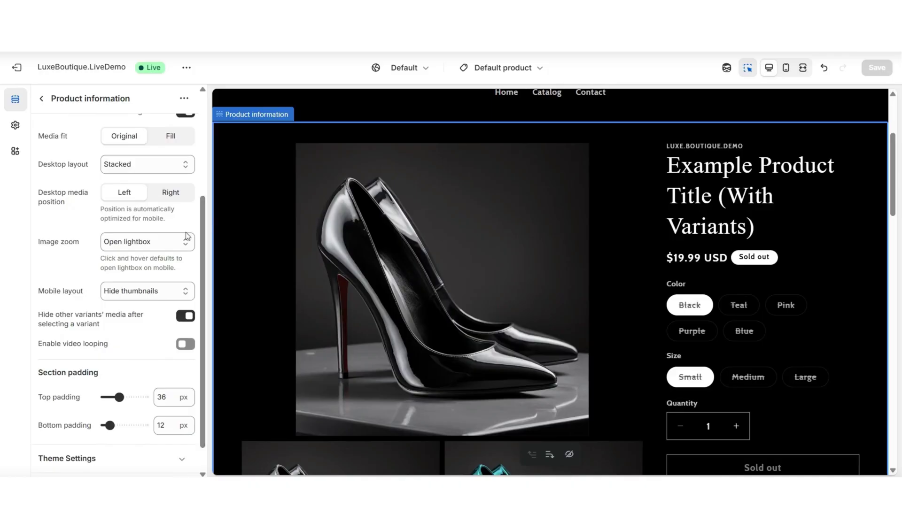
pyautogui.hotkey('ctrl', 'shift', 'm')
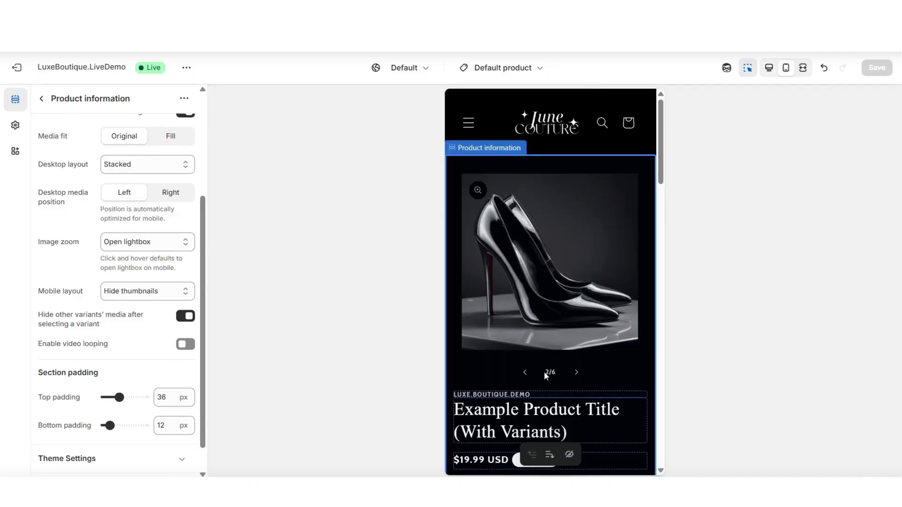
pyautogui.click(576, 372)
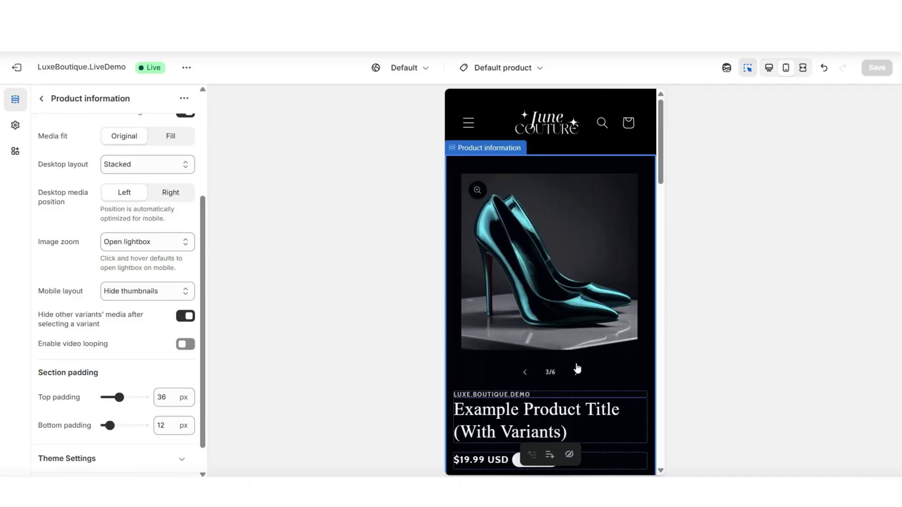
# Step: Look over the title, price, variant and quantity options in the mobile preview of the product page
pyautogui.scroll(-5, 588, 338)
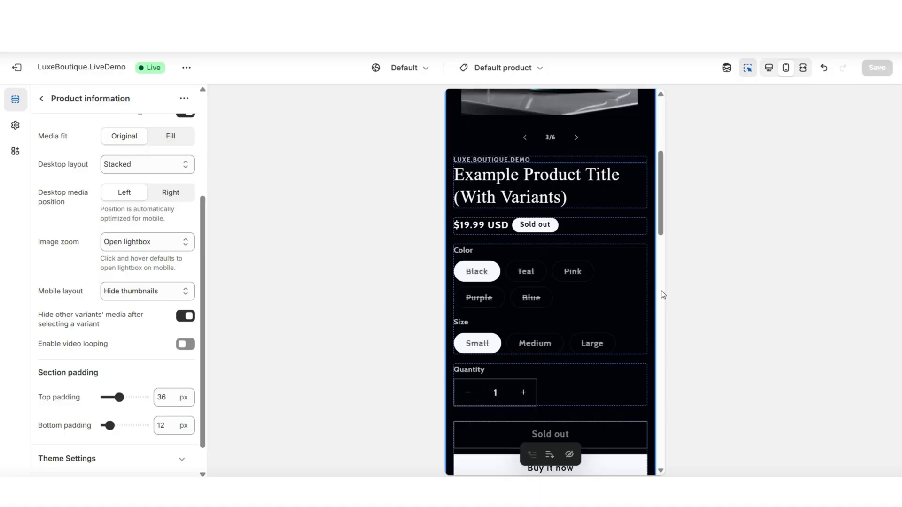
pyautogui.hotkey('ctrl', 'shift', 'f')
pyautogui.click(518, 198)
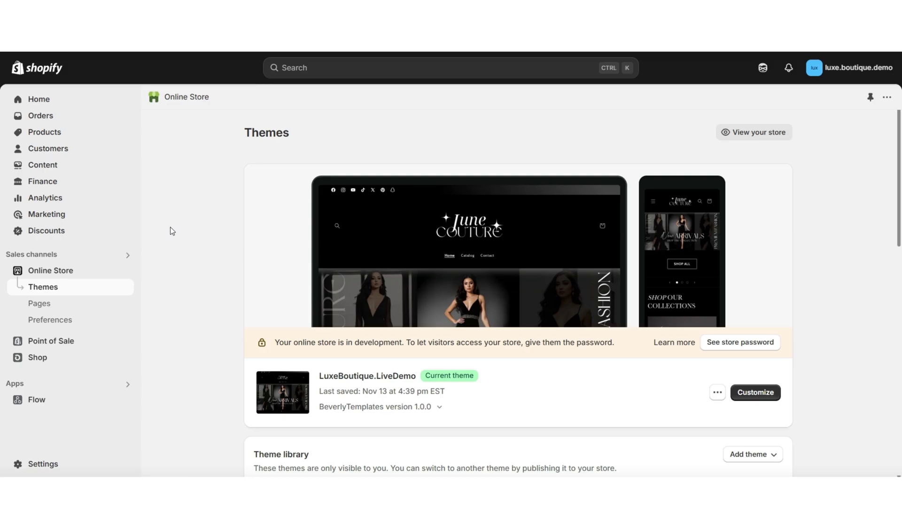
# Step: Open the product Example Product Title (With Variants) and add a "FAQs:" line below the Innovative & Stylish bullets in its description
pyautogui.click(55, 133)
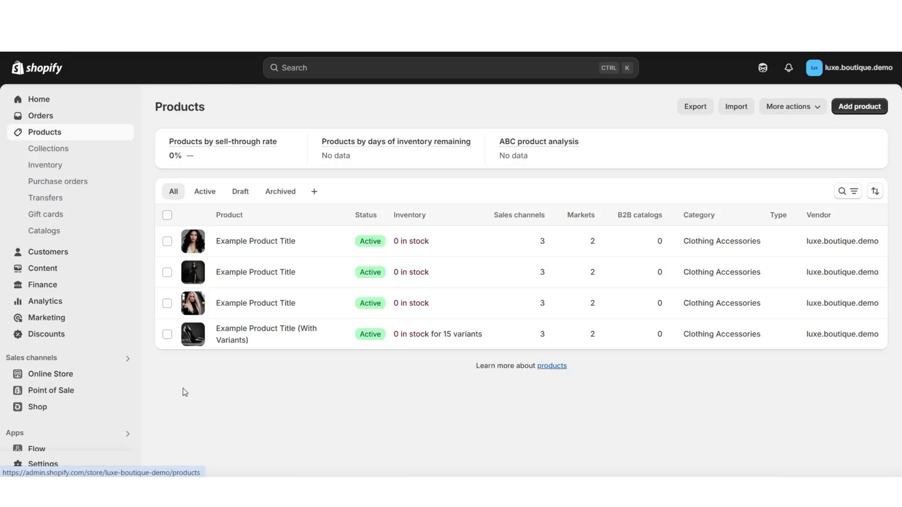
pyautogui.click(235, 340)
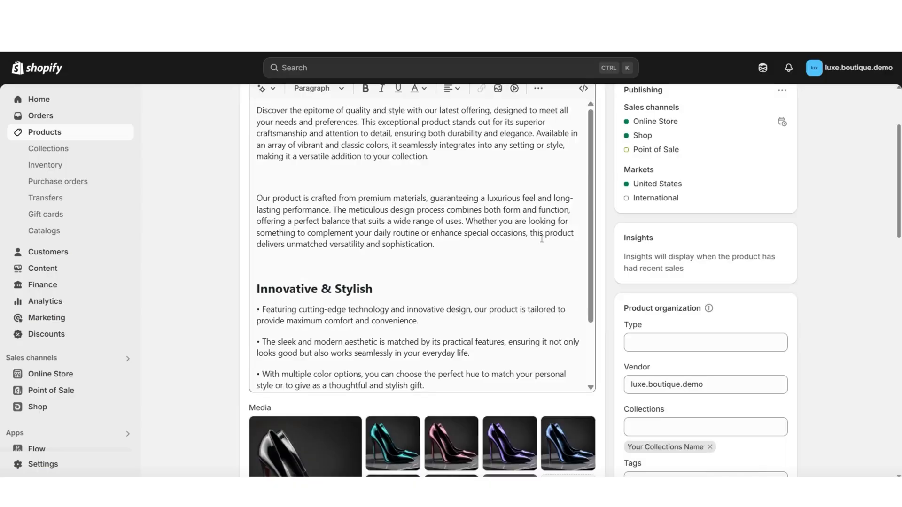
pyautogui.scroll(-2, 532, 245)
pyautogui.click(437, 304)
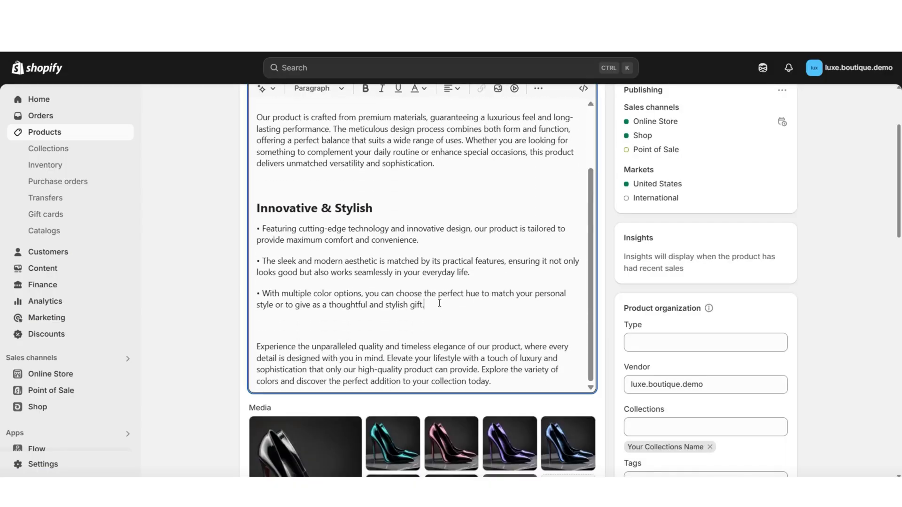
pyautogui.press('Return')
pyautogui.press('Return')
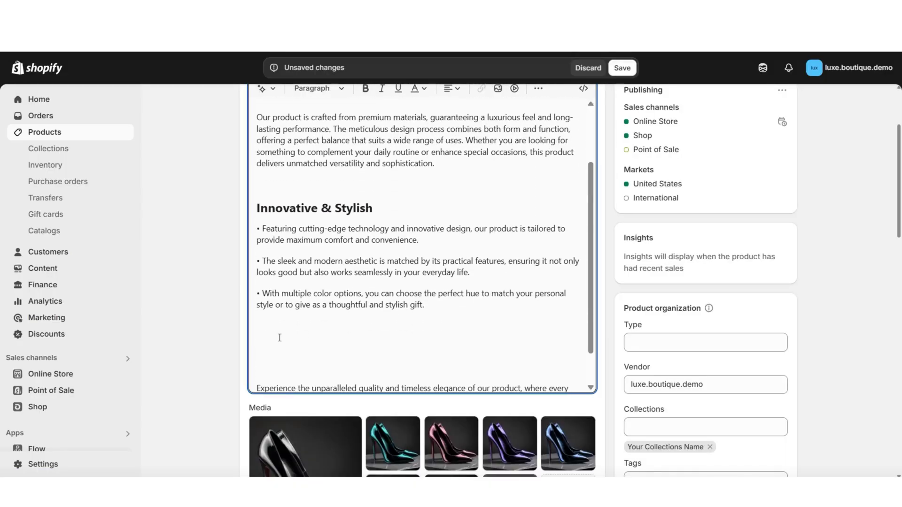
pyautogui.write('FAQs:')
pyautogui.scroll(-1, 291, 319)
pyautogui.scroll(1, 272, 306)
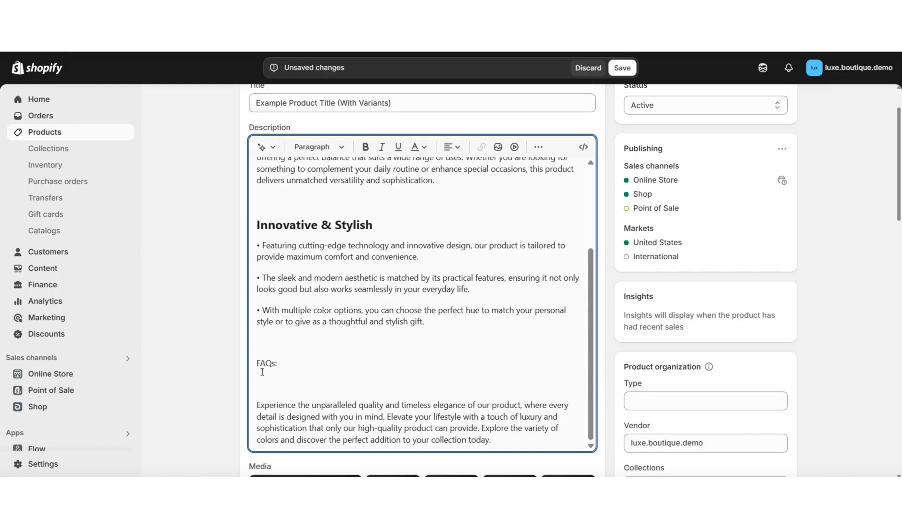
# Step: Format the "FAQs:" line in the product description as Heading 2
pyautogui.moveTo(280, 365); pyautogui.dragTo(258, 364)
pyautogui.click(312, 147)
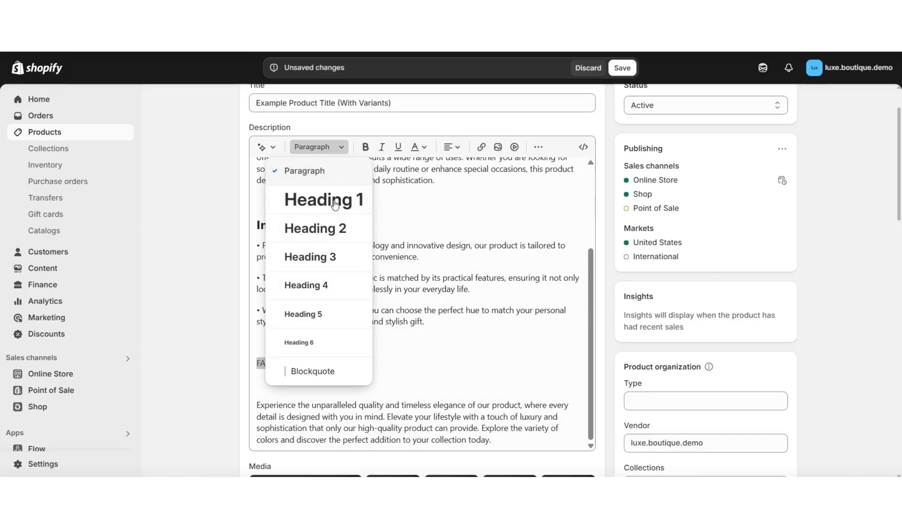
pyautogui.click(328, 236)
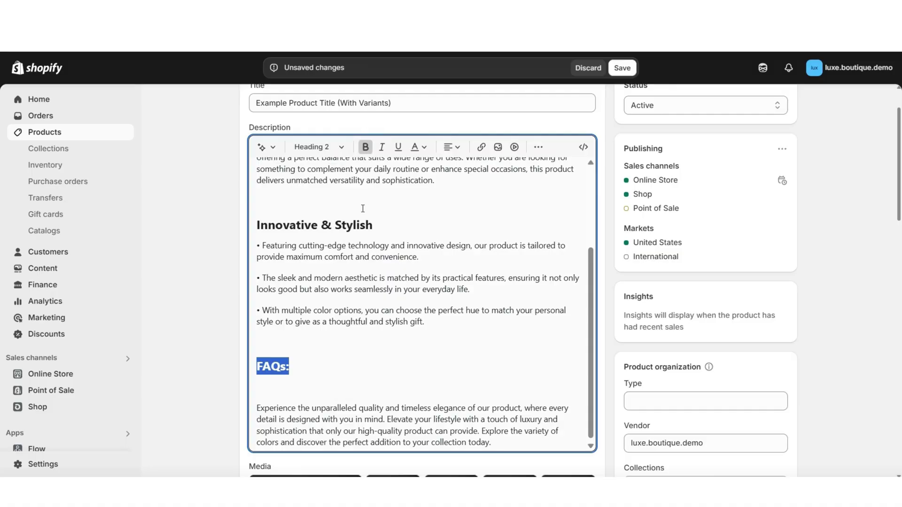
# Step: Insert numbered questions and answers about returns and exchanges, shipping time, sizing and international shipping under the FAQs heading, and save the product
pyautogui.click(298, 388)
pyautogui.scroll(-3, 262, 271)
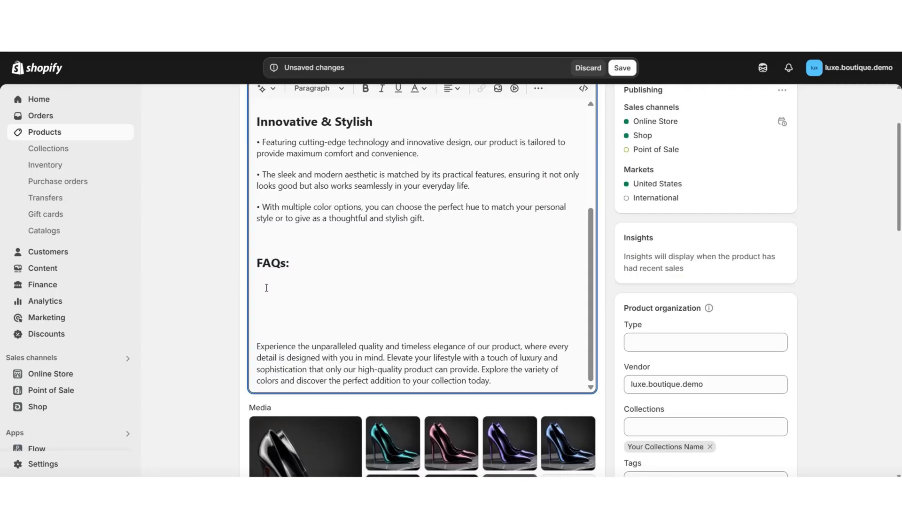
pyautogui.write("1. What is your return and exchange policy? We accept returns and exchanges within [X] days of purchase, provided the items are unworn, unwashed, and in their original packaging with tags attached. To initiate a return or exchange, please contact our customer support team at [email/contact form]. 2. How long does shipping take? Shipping times vary based on your location and the shipping method chosen at checkout. Standard shipping typically takes [X] business days, while expedited shipping options are available for faster delivery. You will receive a tracking number once your order has shipped. 3. How do I find the right size? We recommend checking our size guide available on each product page. If you're unsure, feel free to contact our support team for personalized recommendations. 4. Do you offer international shipping? Yes! We ship worldwide. Shipping costs and delivery times vary depending on your location. Please check our Shipping Policy page for more details.")
pyautogui.scroll(4, 484, 425)
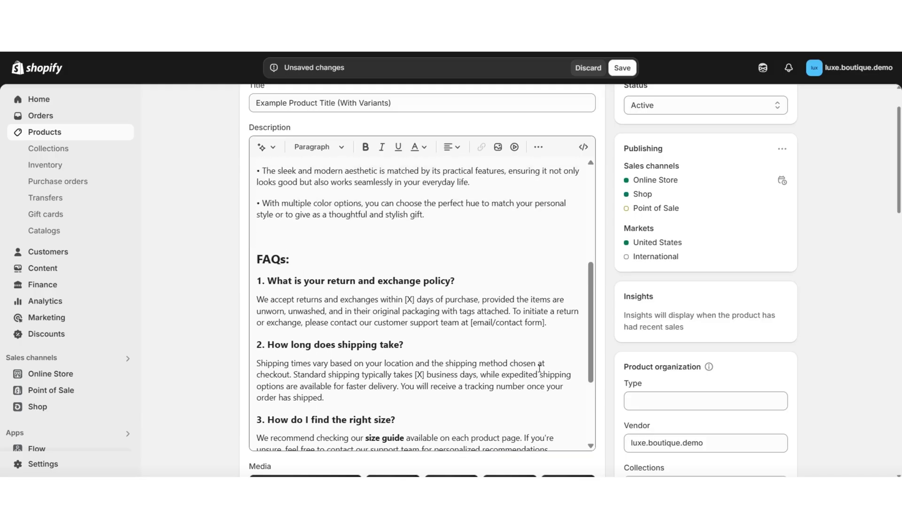
pyautogui.click(622, 68)
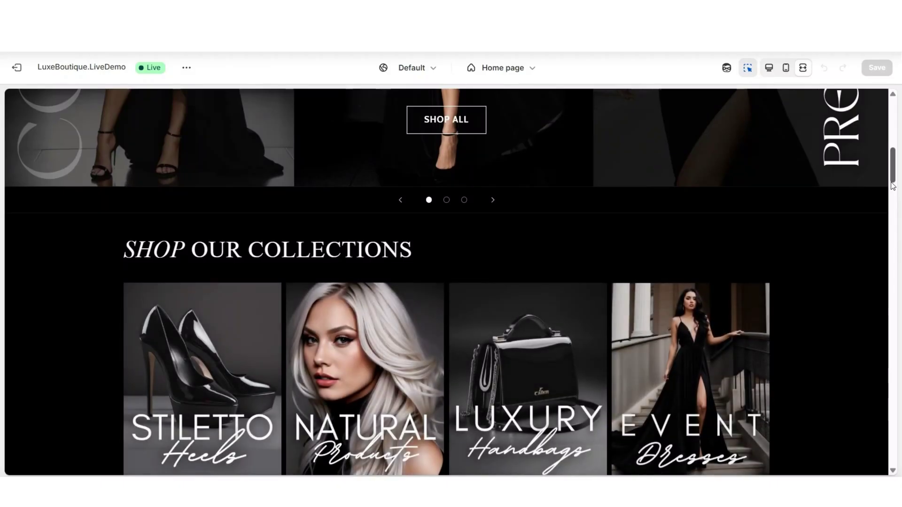
# Step: Look through the home page's collections and About Us sections and the product page's description and FAQs in the theme preview
pyautogui.scroll(-10, 892, 186)
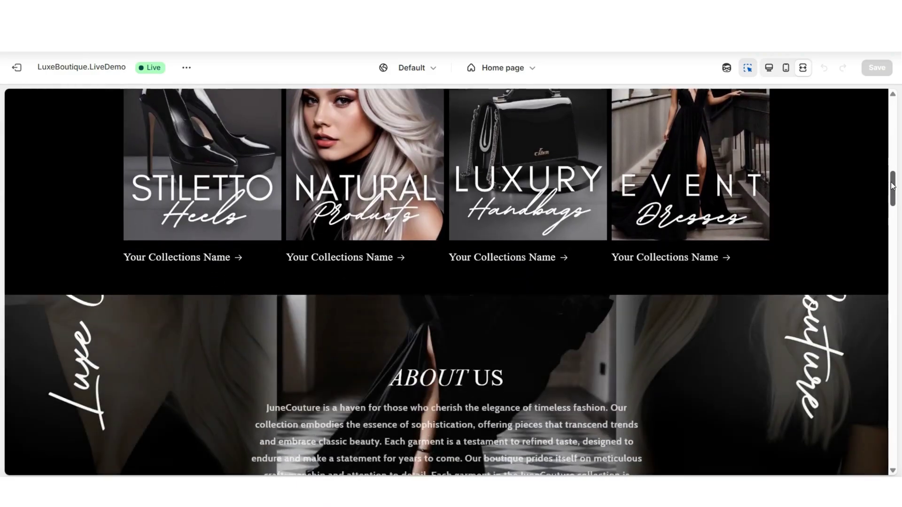
pyautogui.scroll(-12, 893, 186)
pyautogui.scroll(2, 892, 186)
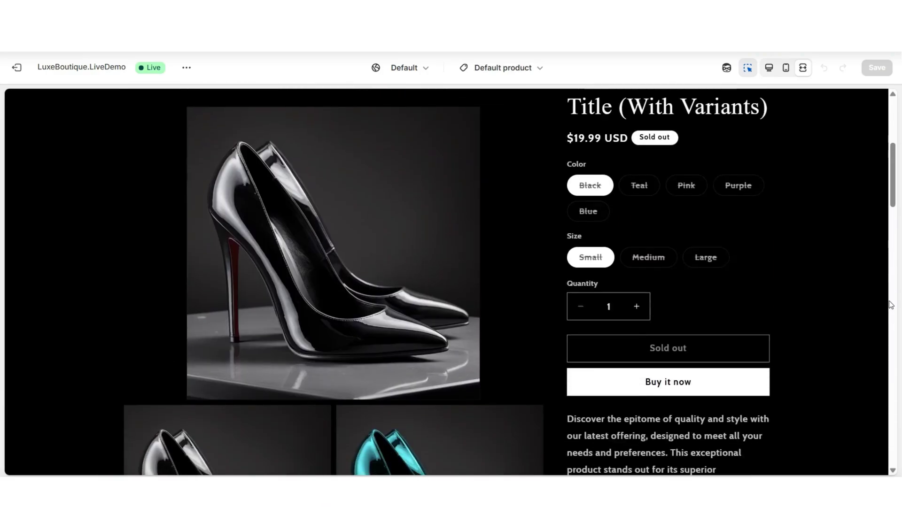
pyautogui.scroll(-15, 889, 301)
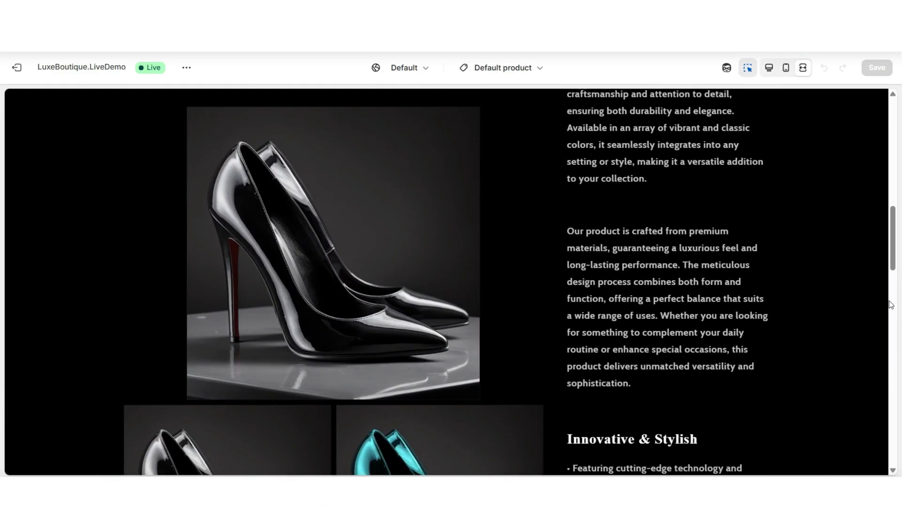
pyautogui.scroll(-3, 889, 304)
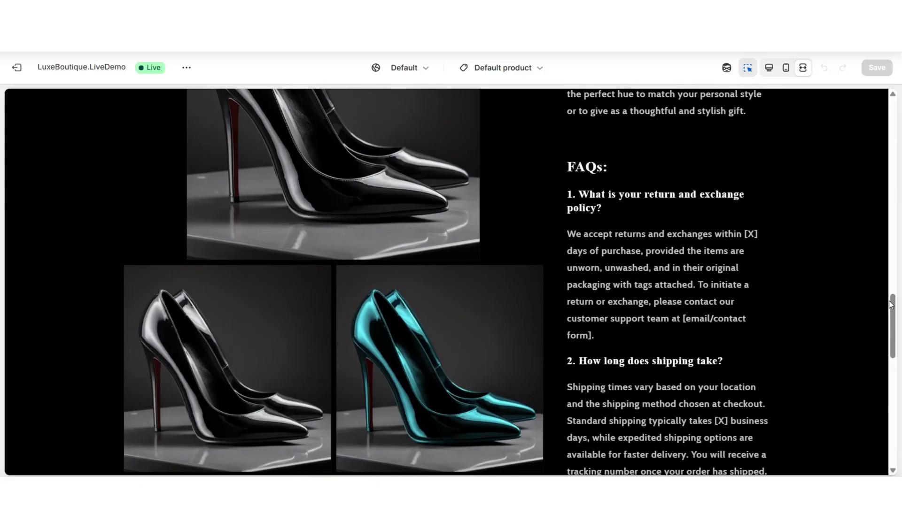
pyautogui.scroll(-1, 890, 304)
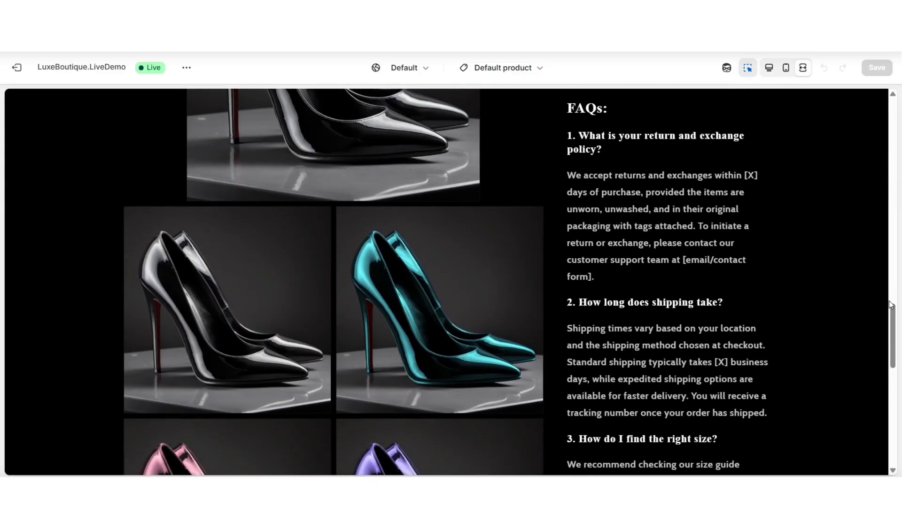
pyautogui.scroll(-1, 890, 304)
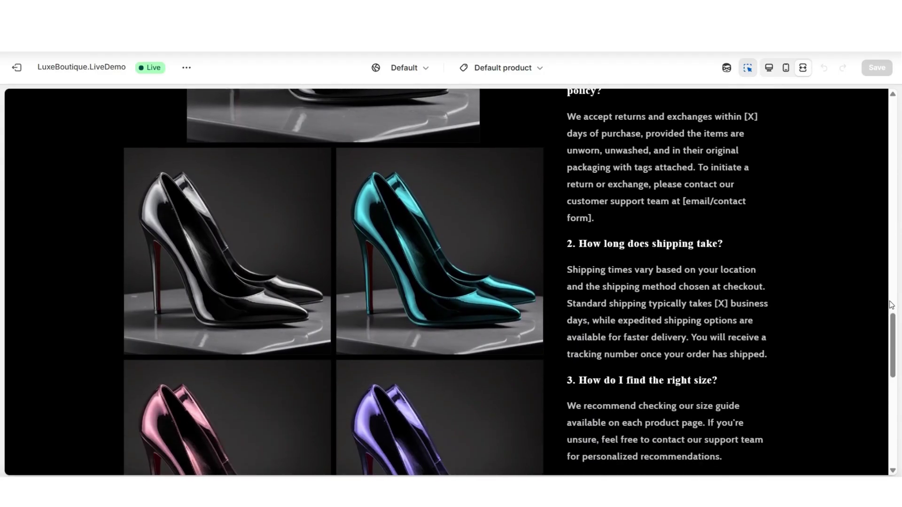
pyautogui.scroll(-4, 890, 304)
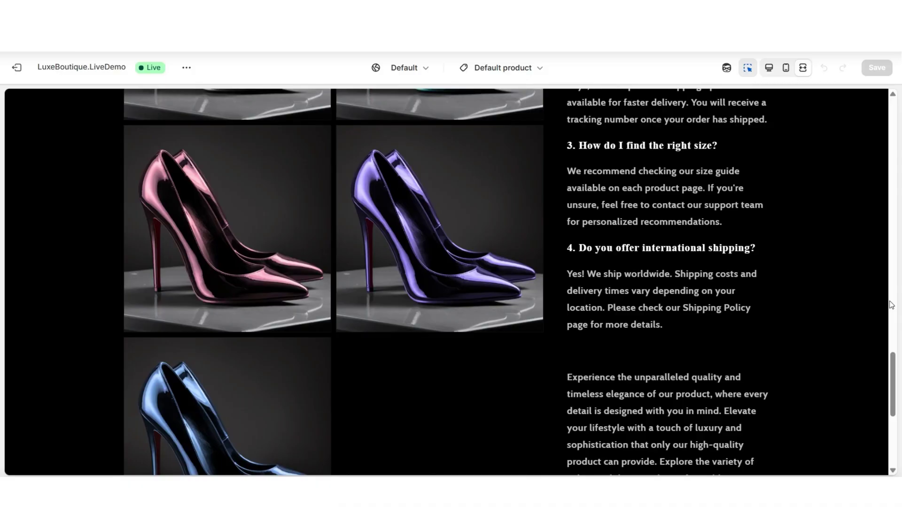
pyautogui.scroll(5, 891, 305)
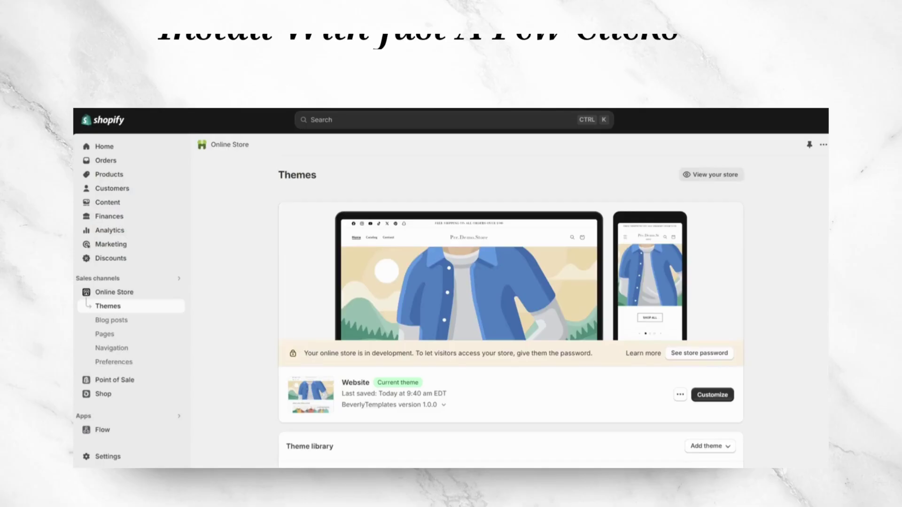
# Step: Upload the theme file Shopifytheme.zip.zip to the store's theme library
pyautogui.scroll(-3, 511, 282)
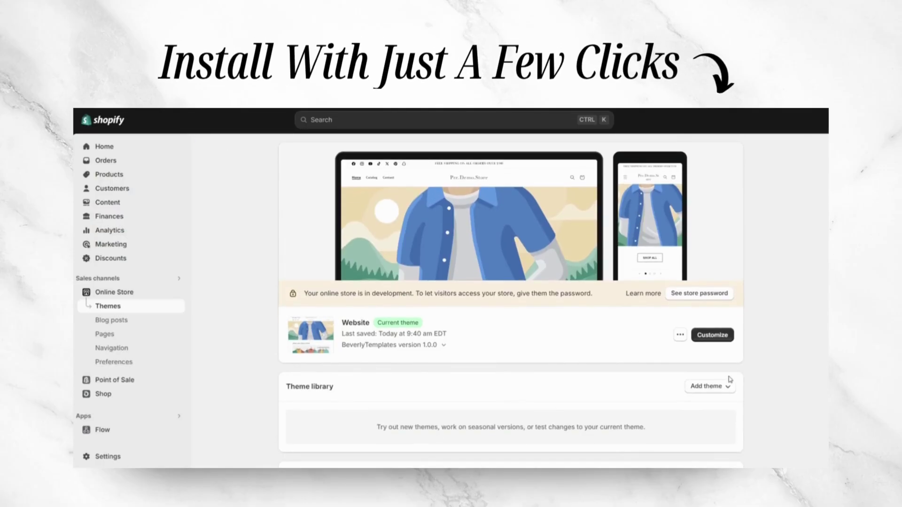
pyautogui.click(722, 386)
pyautogui.click(723, 428)
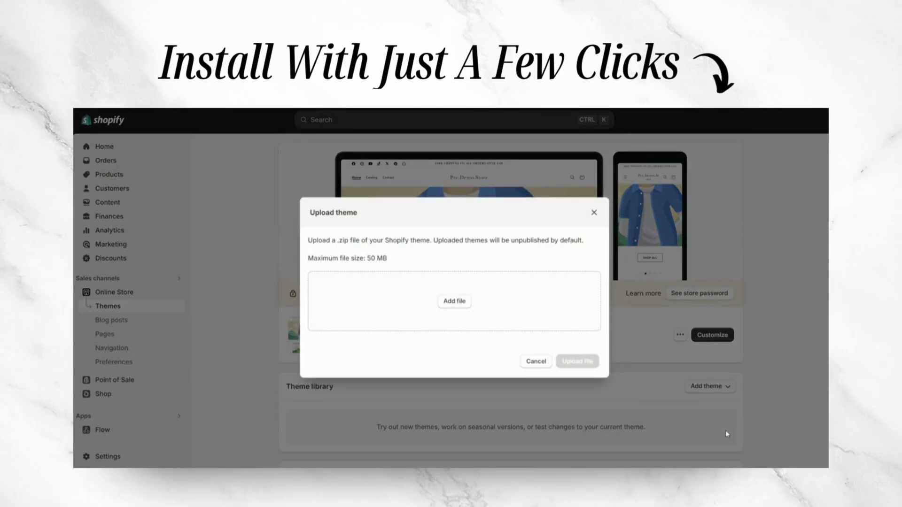
pyautogui.click(464, 305)
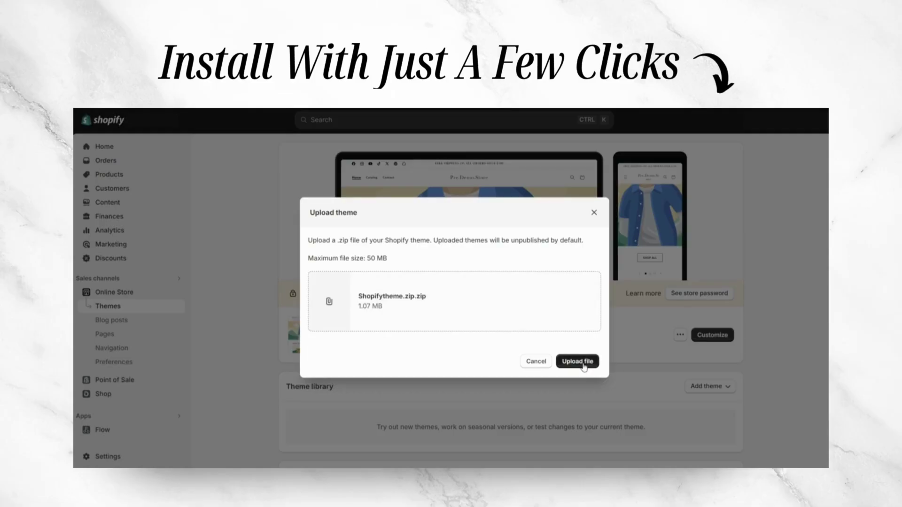
pyautogui.click(577, 362)
pyautogui.scroll(-2, 760, 373)
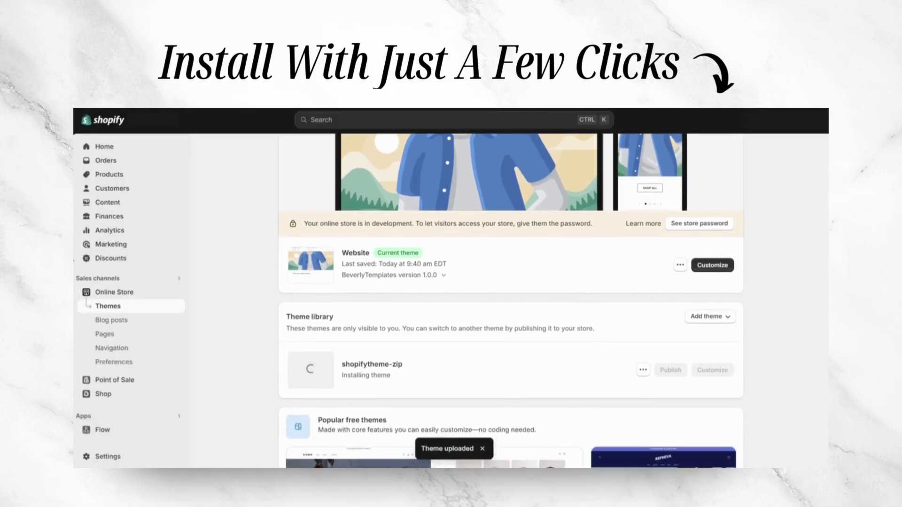